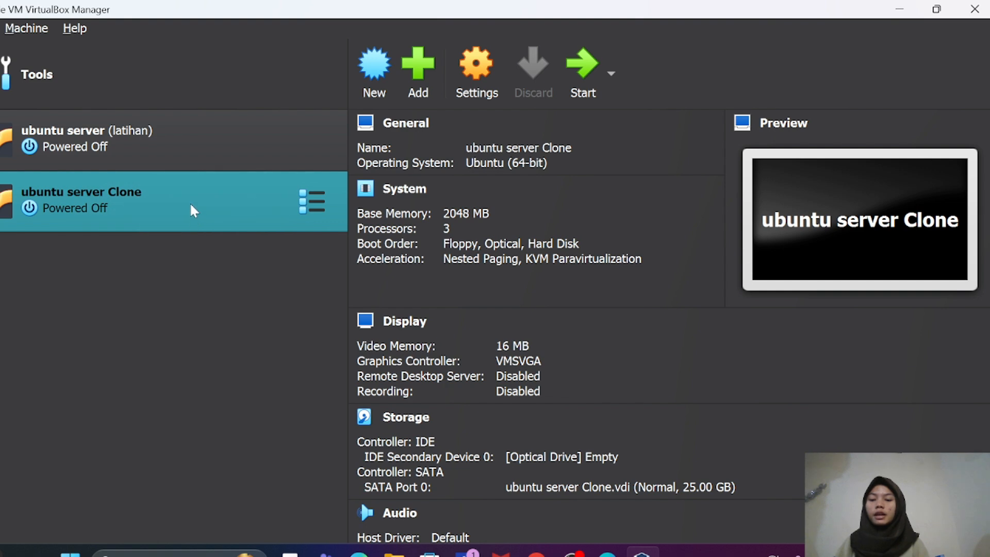
Inspect the MAC address in the advanced Adapter 1 network settings of the original ubuntu server machine
left_click(172, 148)
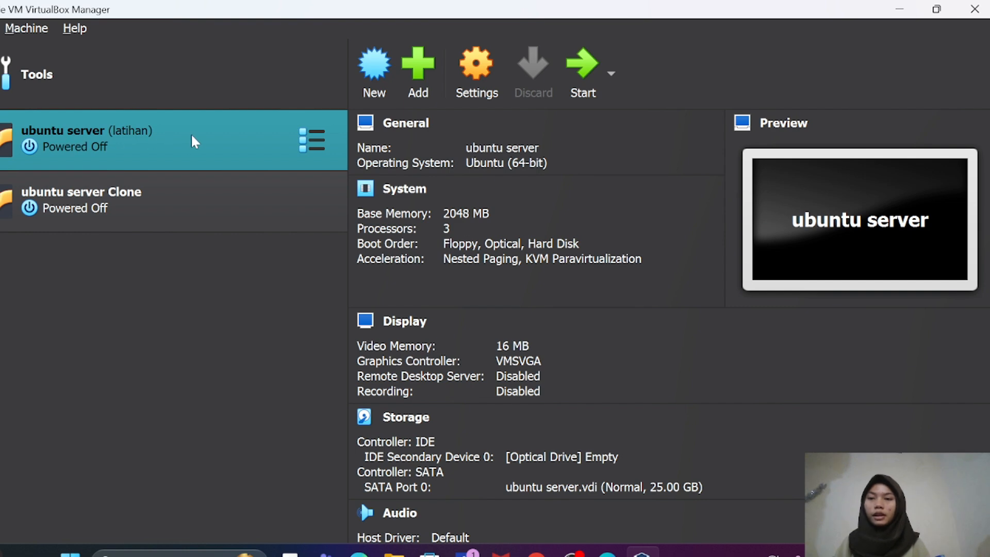
right_click(241, 137)
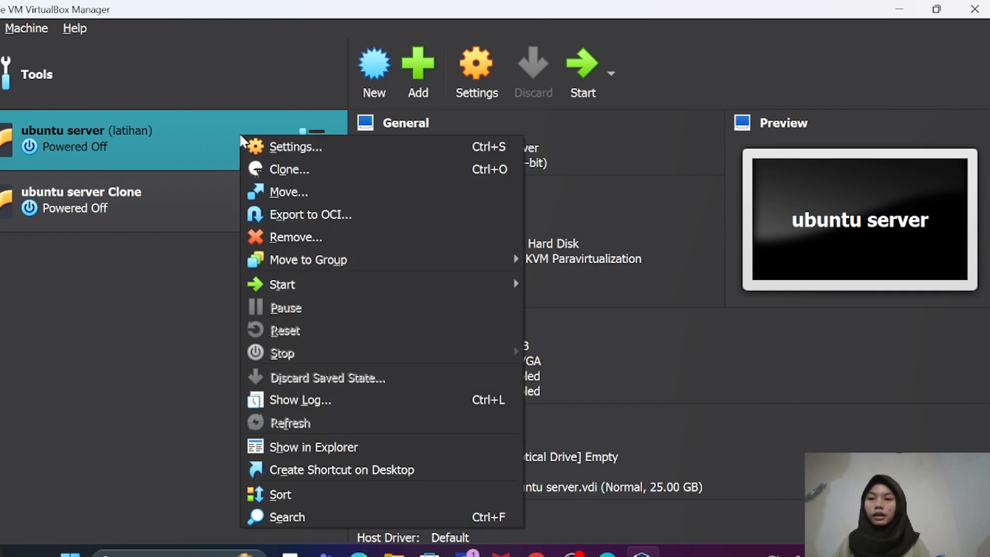
left_click(283, 150)
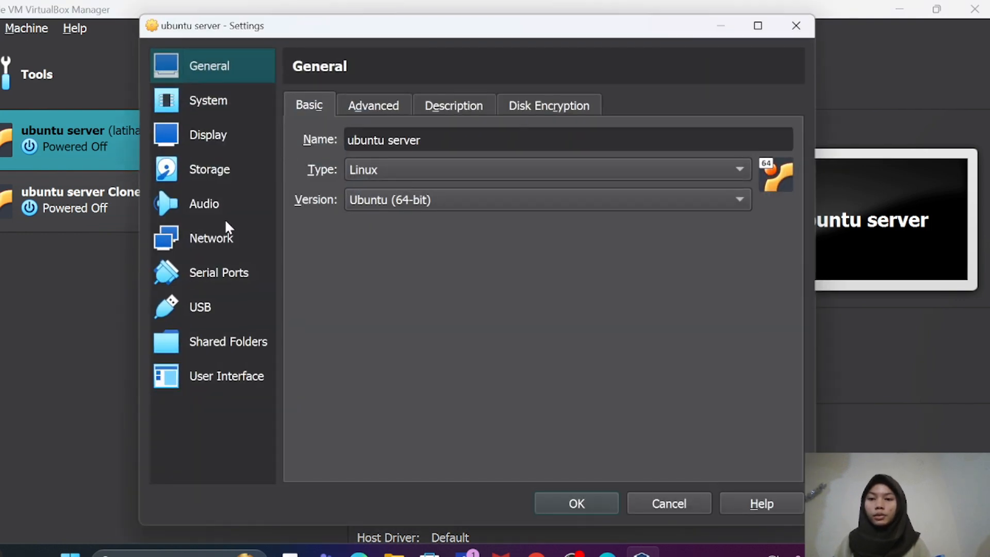
left_click(227, 248)
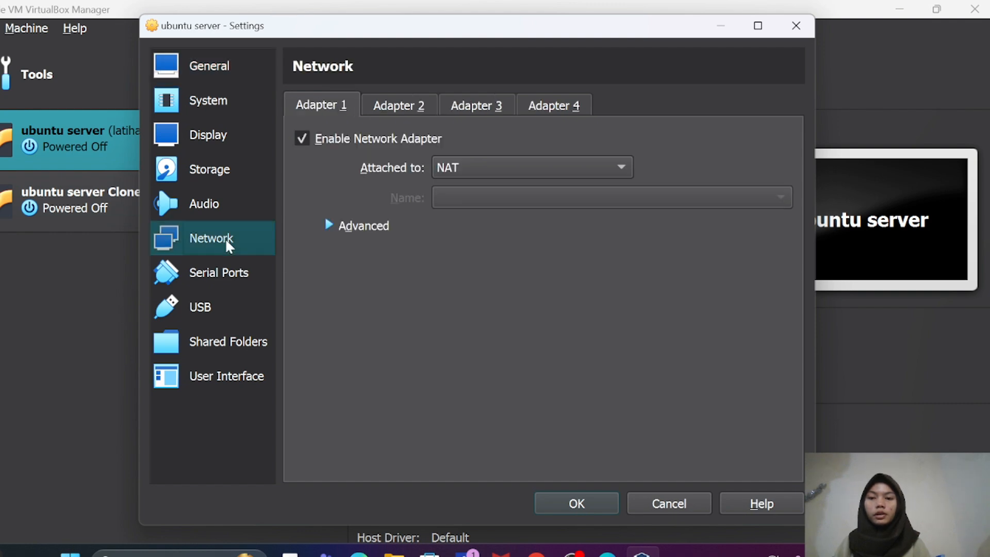
left_click(370, 233)
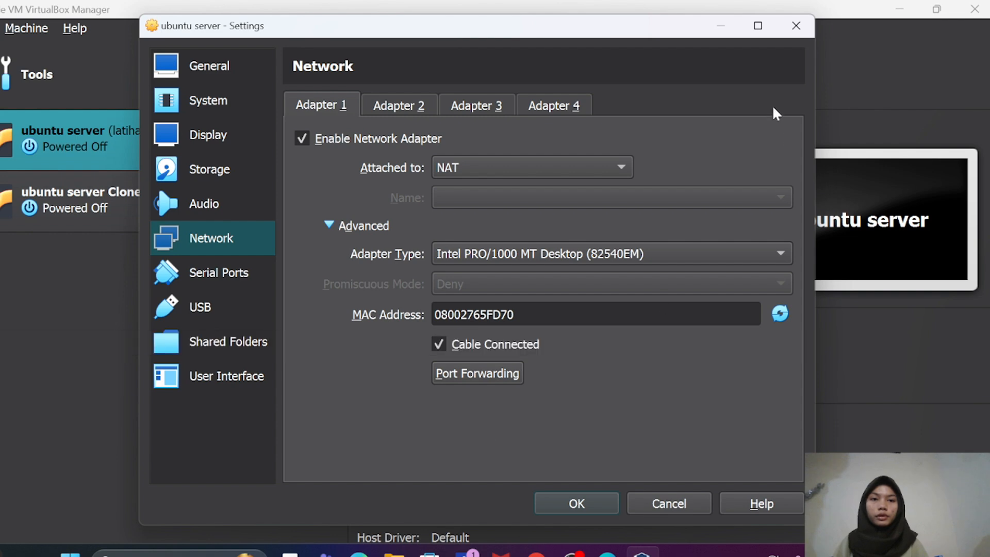
left_click(796, 25)
Inspect the MAC address in the advanced Adapter 1 network settings of the ubuntu server Clone machine
left_click(238, 206)
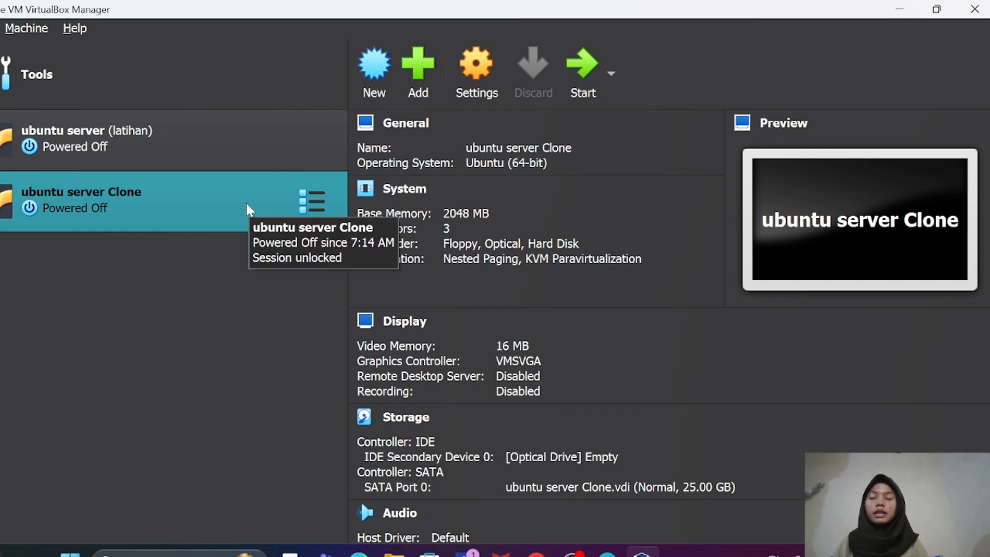
right_click(246, 201)
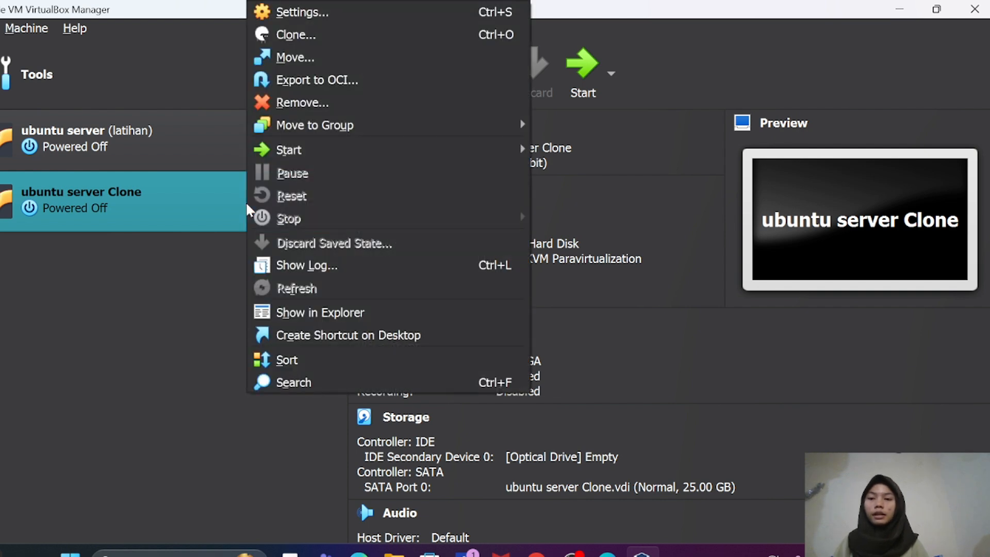
left_click(308, 18)
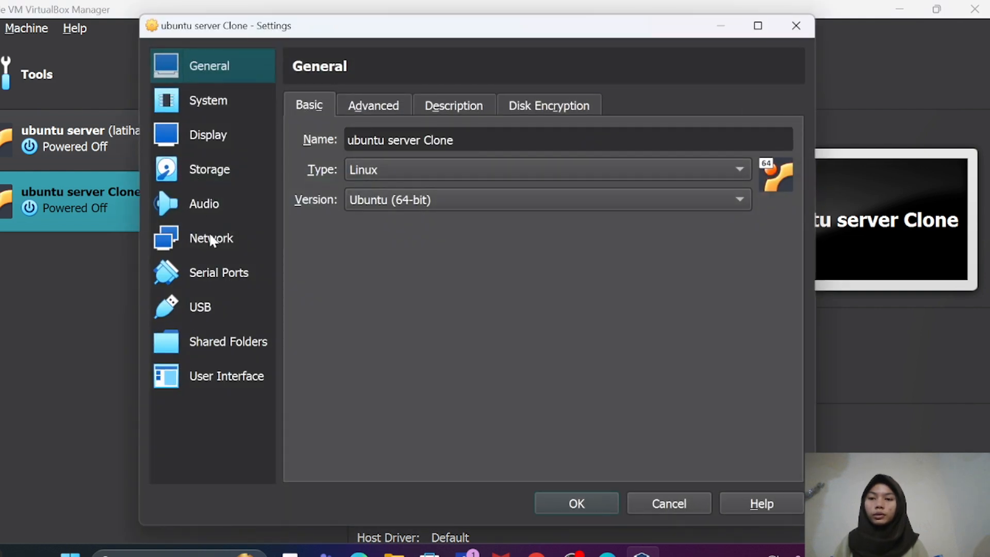
left_click(210, 235)
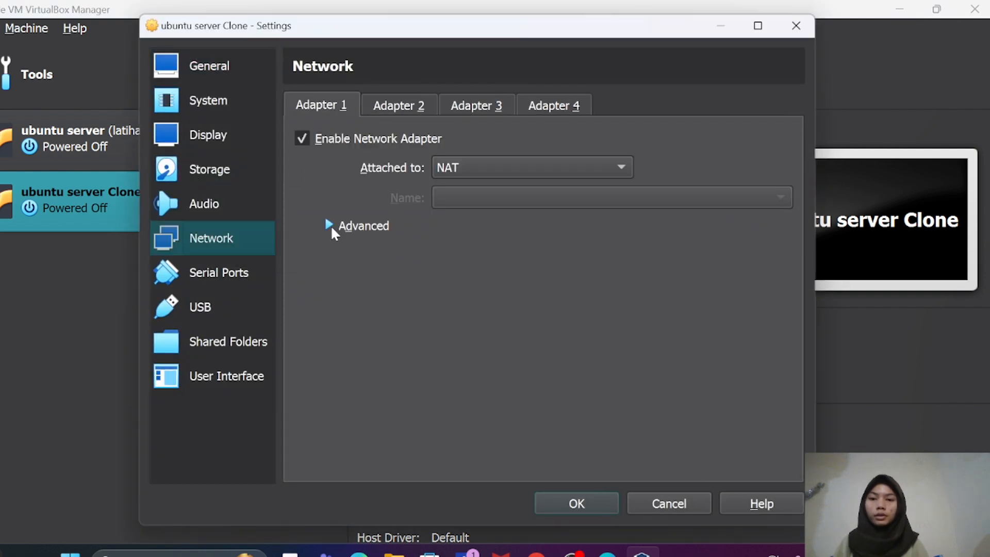
left_click(357, 233)
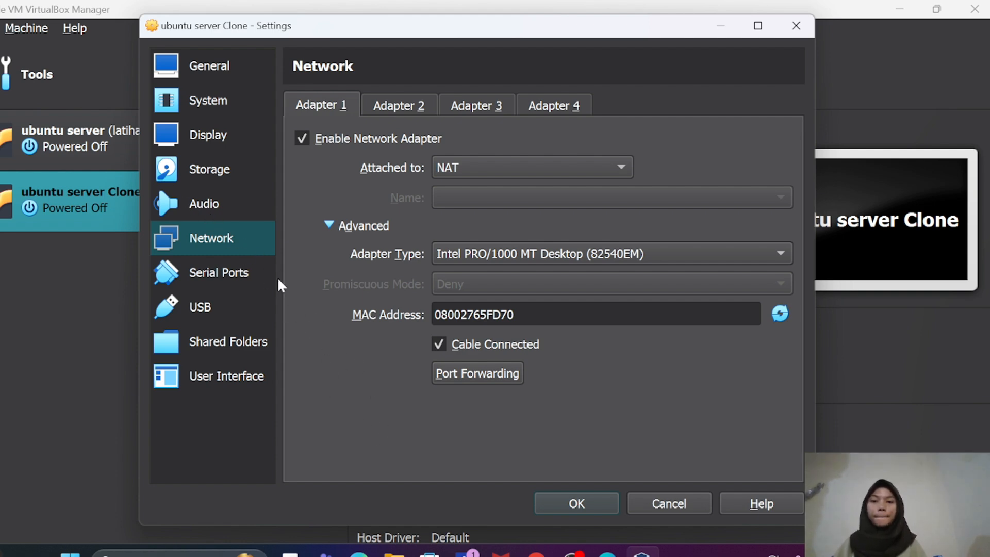
left_click(793, 34)
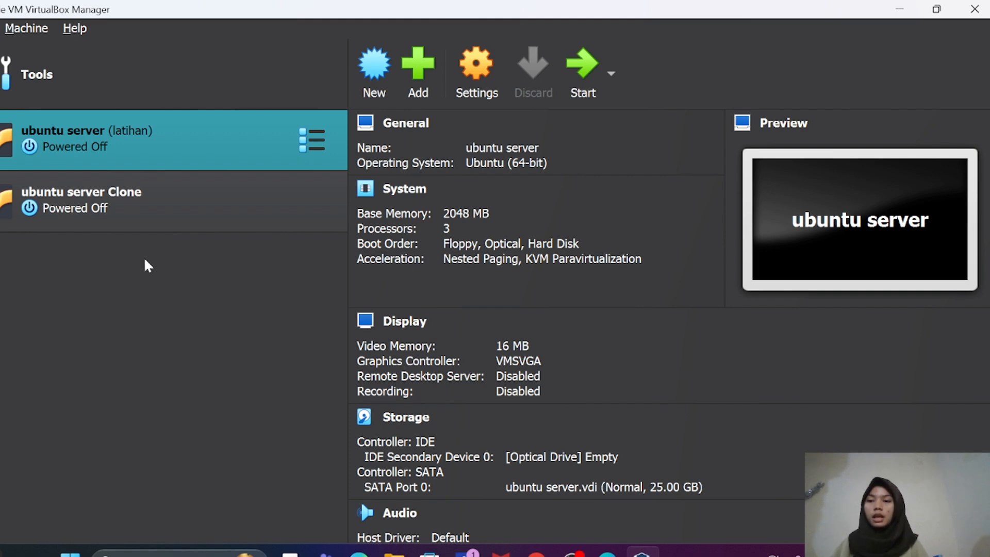
Generate a new random MAC address for Adapter 1 of the original ubuntu server machine and save the settings
right_click(162, 141)
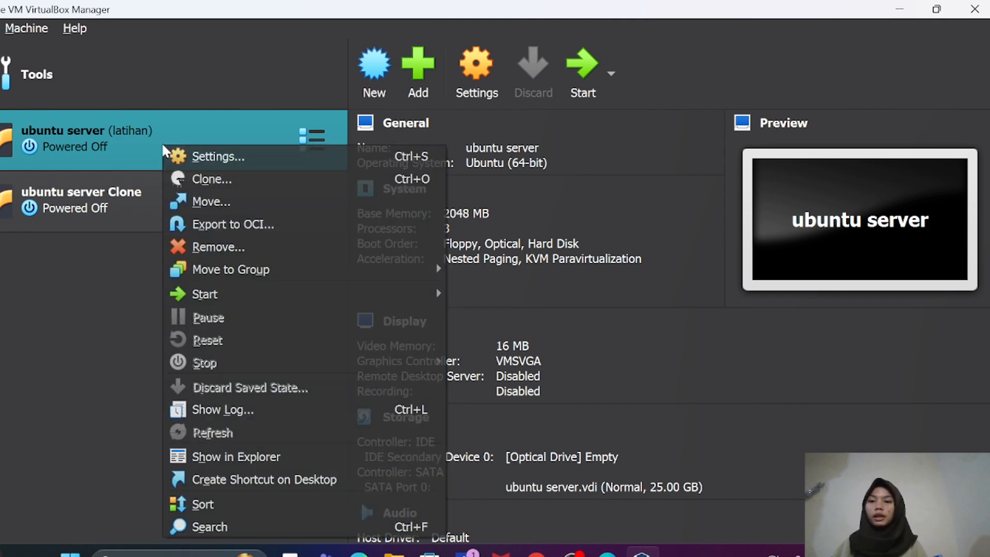
left_click(253, 157)
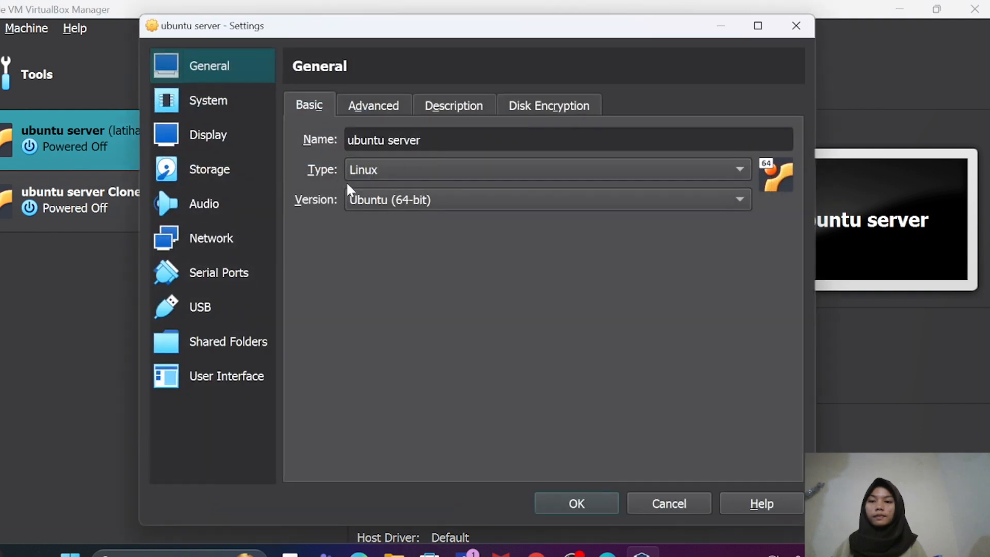
left_click(233, 232)
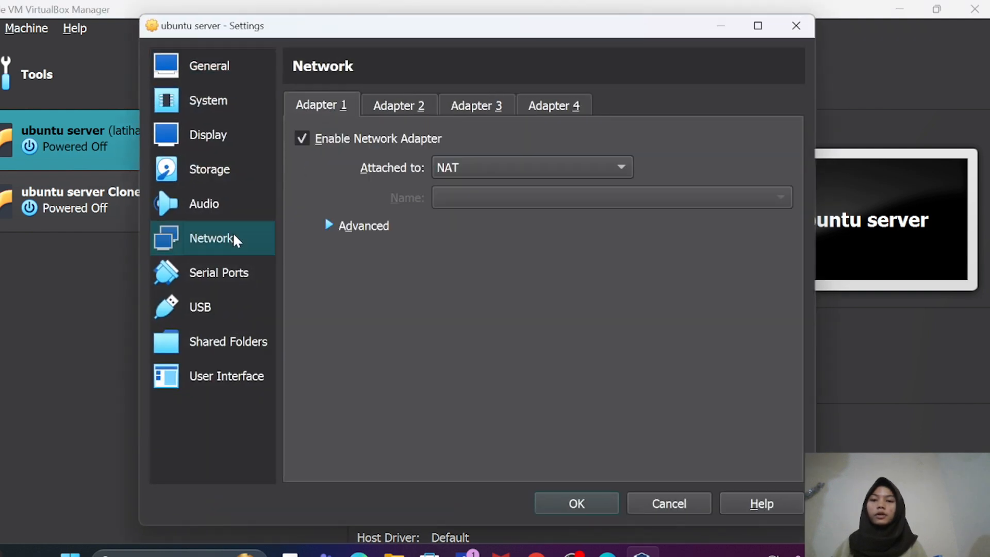
left_click(364, 227)
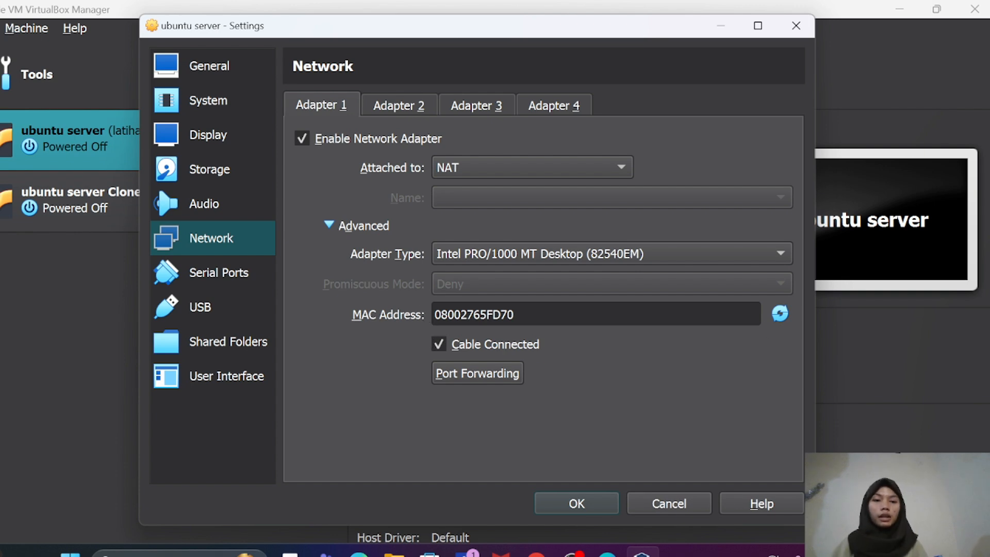
left_click(779, 314)
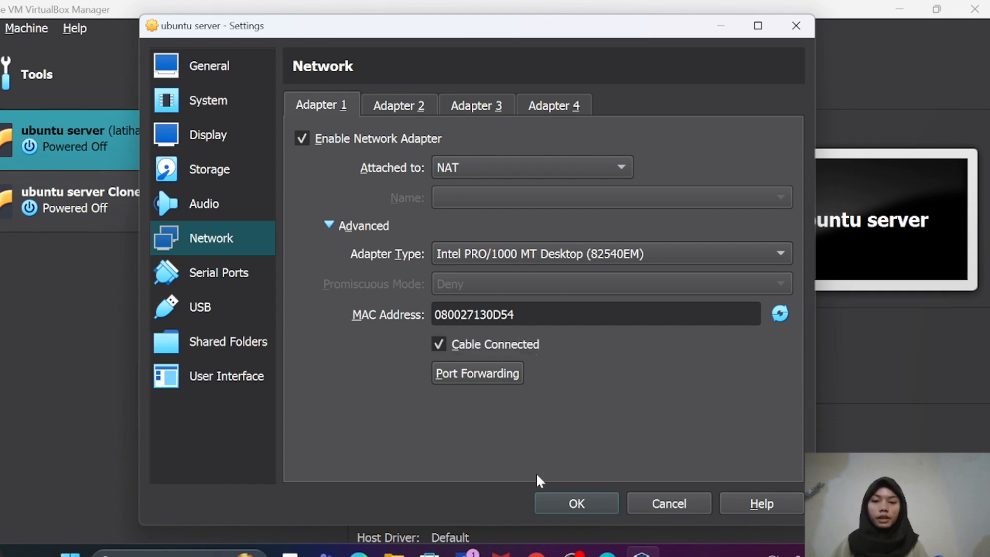
left_click(561, 509)
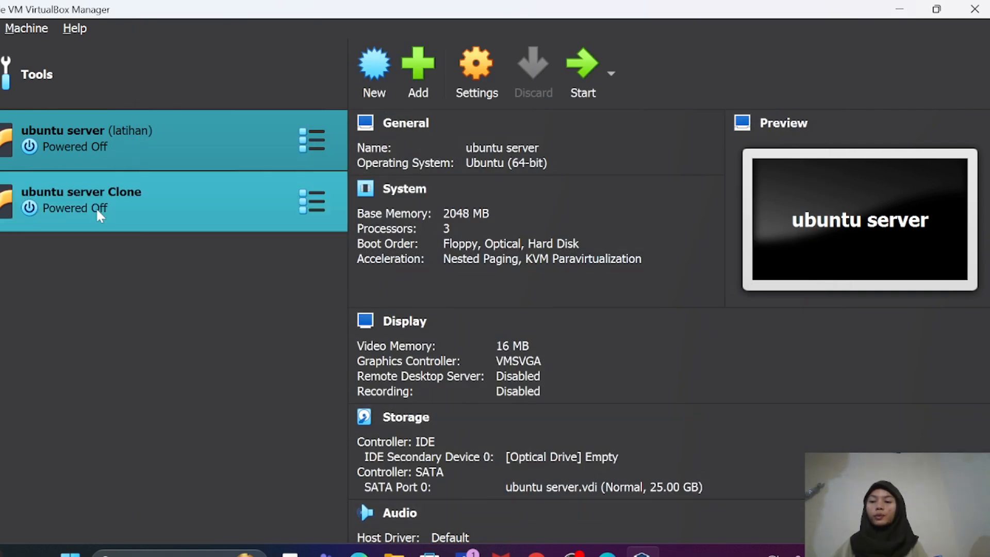
Generate a new random MAC address for Adapter 1 of ubuntu server Clone and save the settings
left_click(126, 210)
right_click(122, 202)
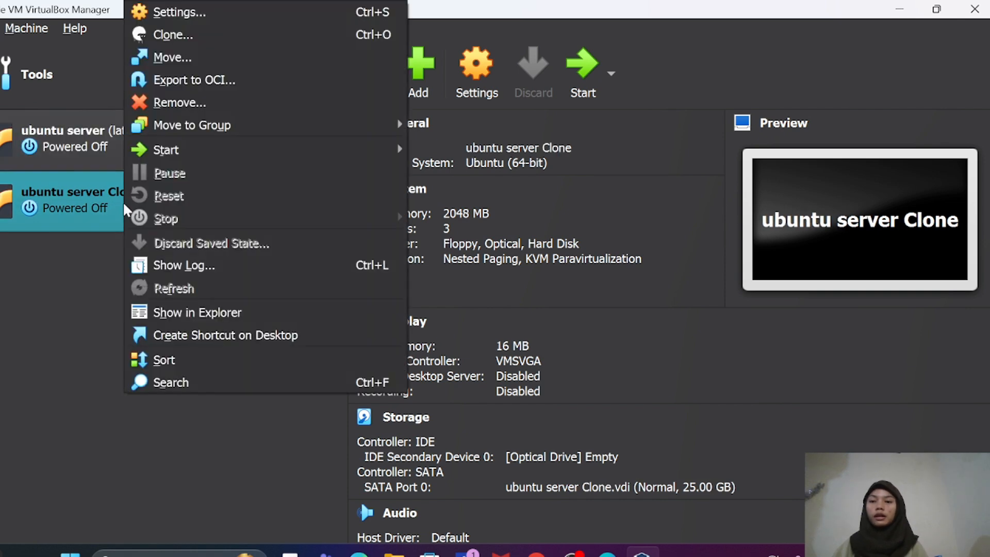
left_click(166, 14)
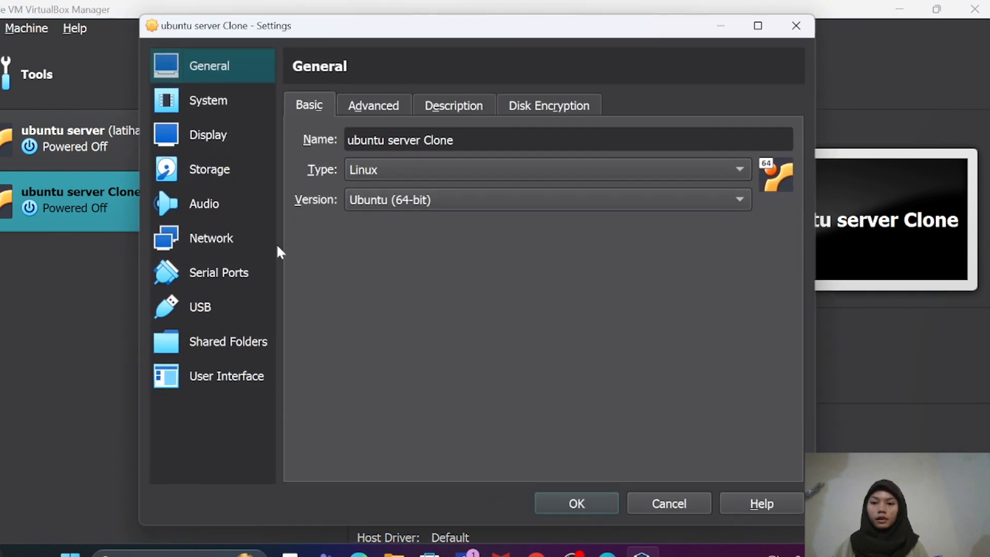
left_click(231, 246)
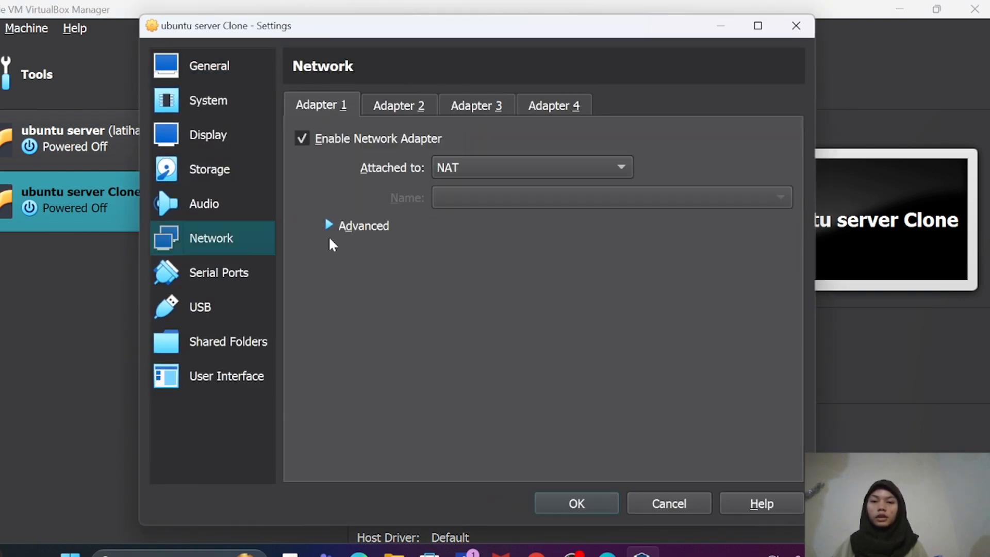
left_click(357, 227)
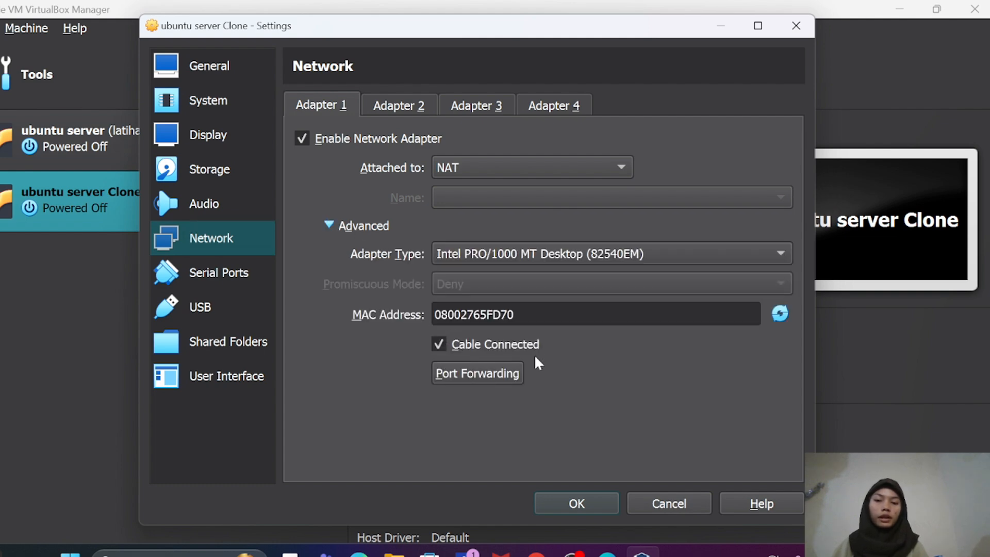
left_click(784, 317)
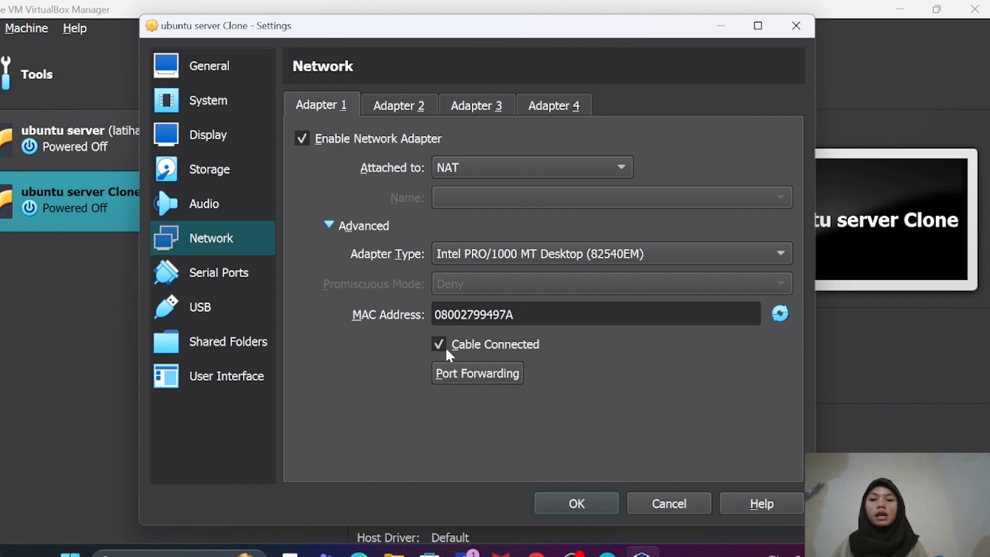
left_click(600, 497)
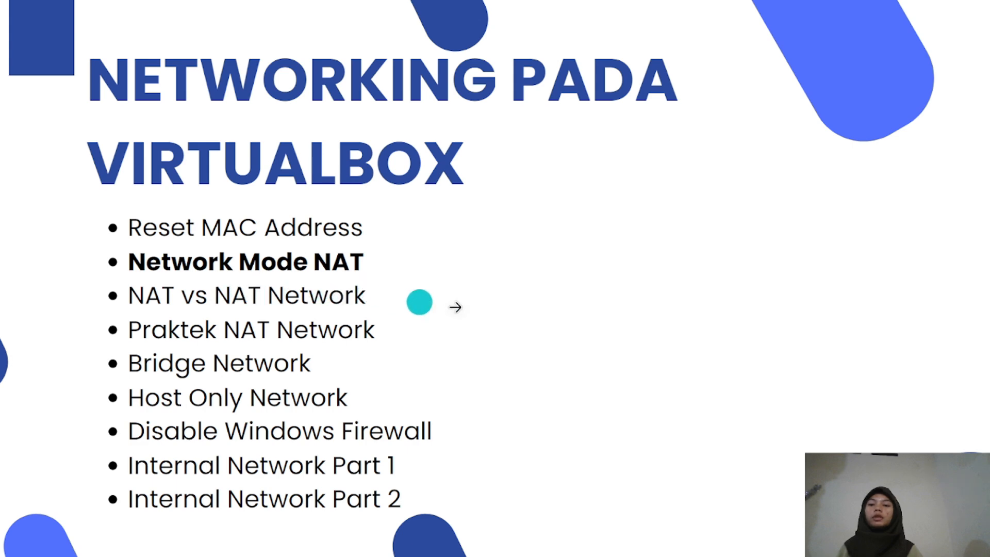
left_click(713, 338)
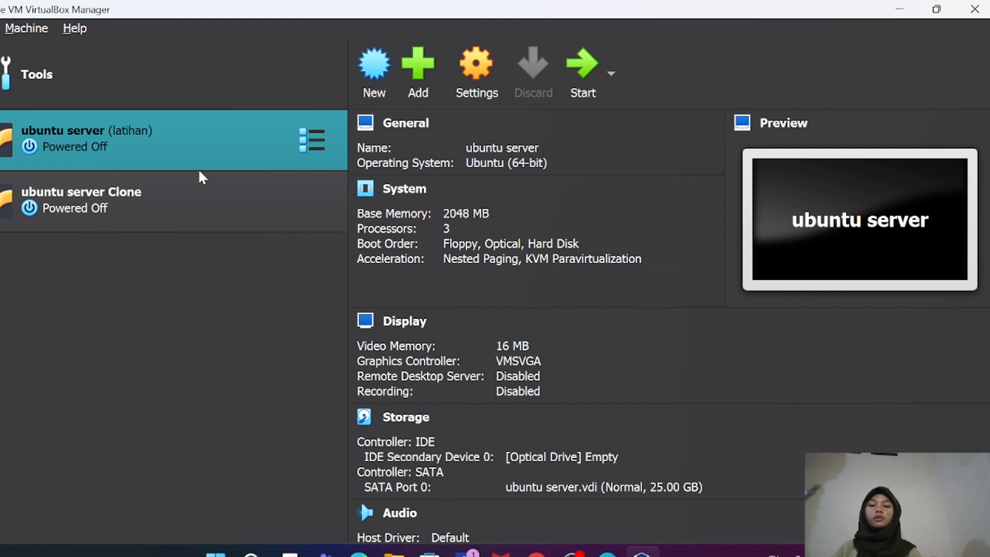
Check that Adapter 1 of the original ubuntu server machine is attached to NAT and accept the settings
right_click(250, 138)
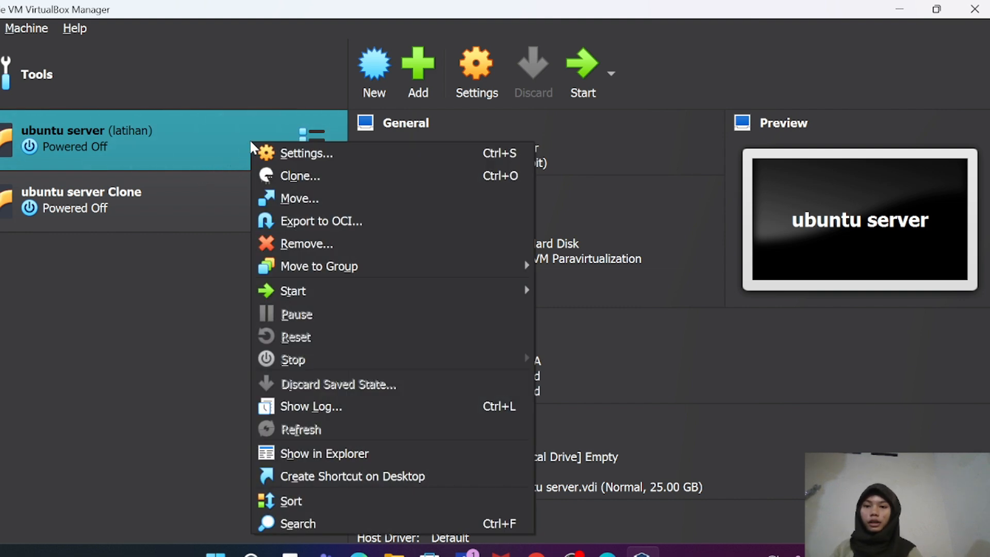
left_click(317, 156)
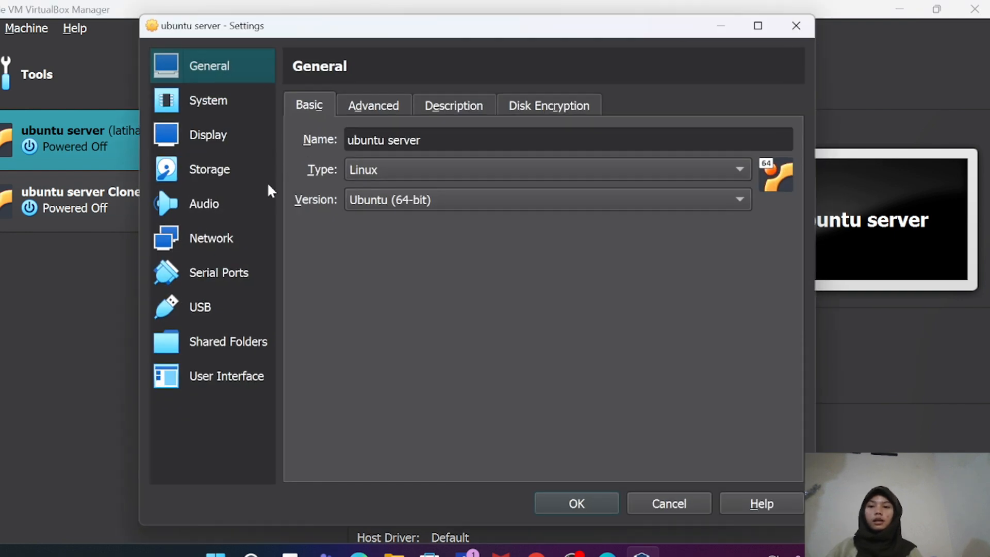
left_click(225, 238)
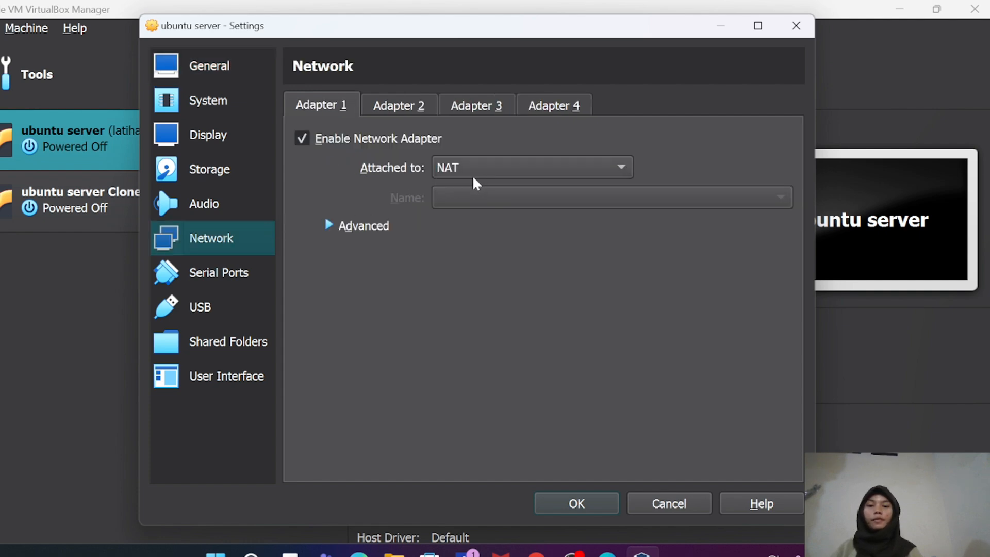
left_click(570, 512)
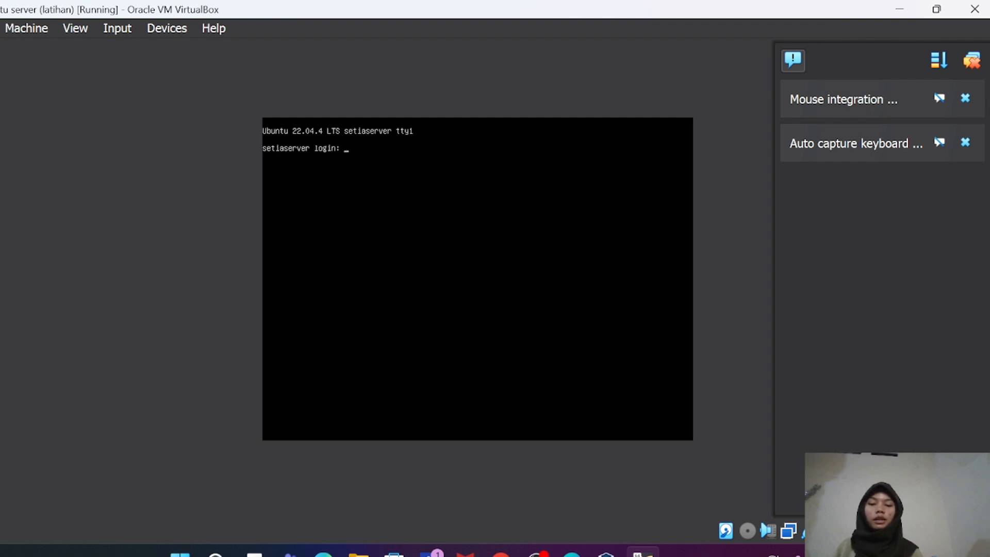
Check the host computer's Wi-Fi connection in the Windows quick settings
left_click(871, 553)
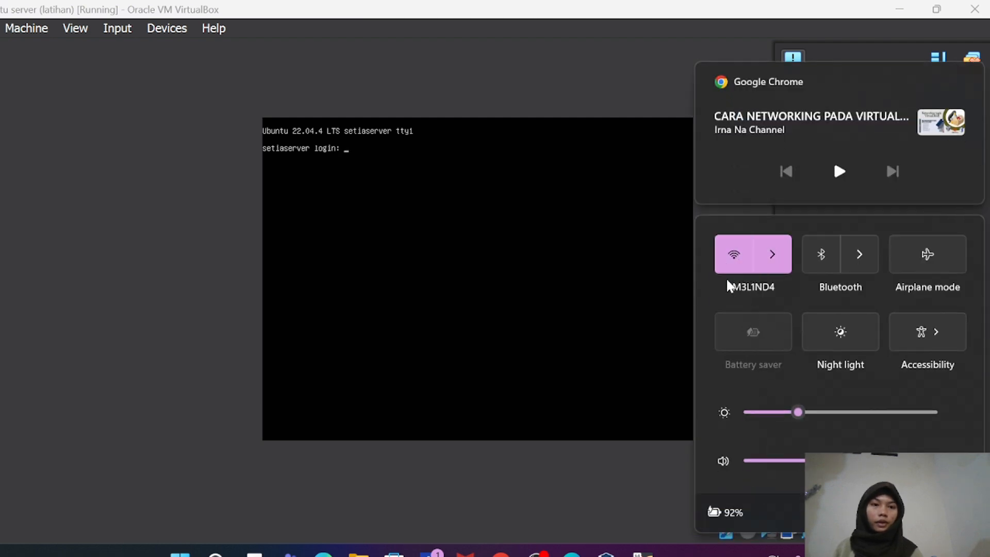
left_click(633, 505)
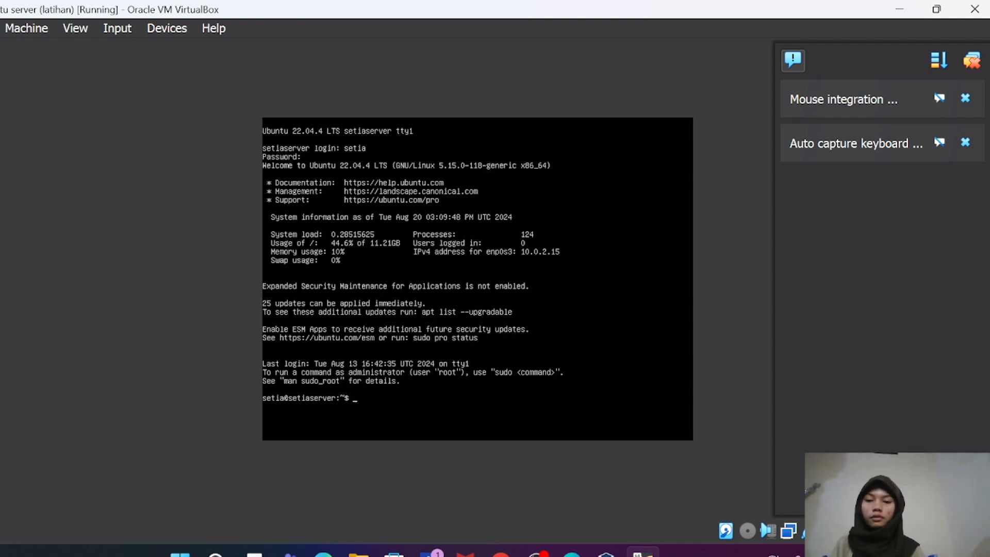
Ping google.com from the ubuntu server's command line to test its internet connection
type("pi")
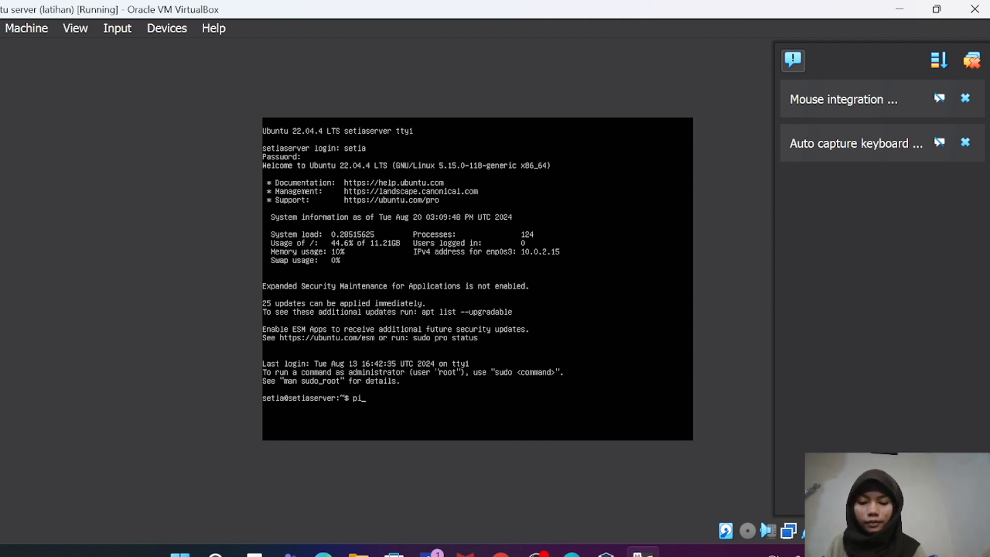
type("ng")
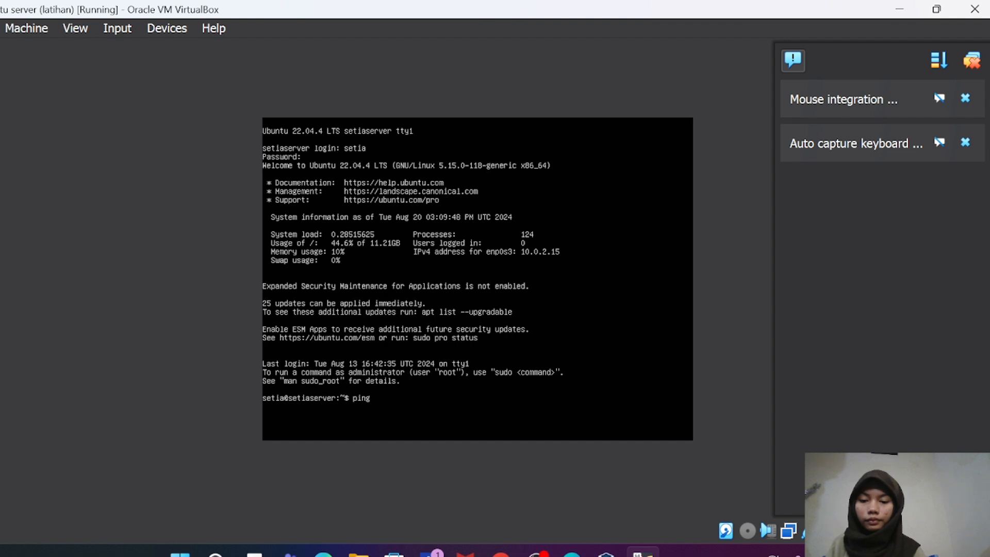
type(" g")
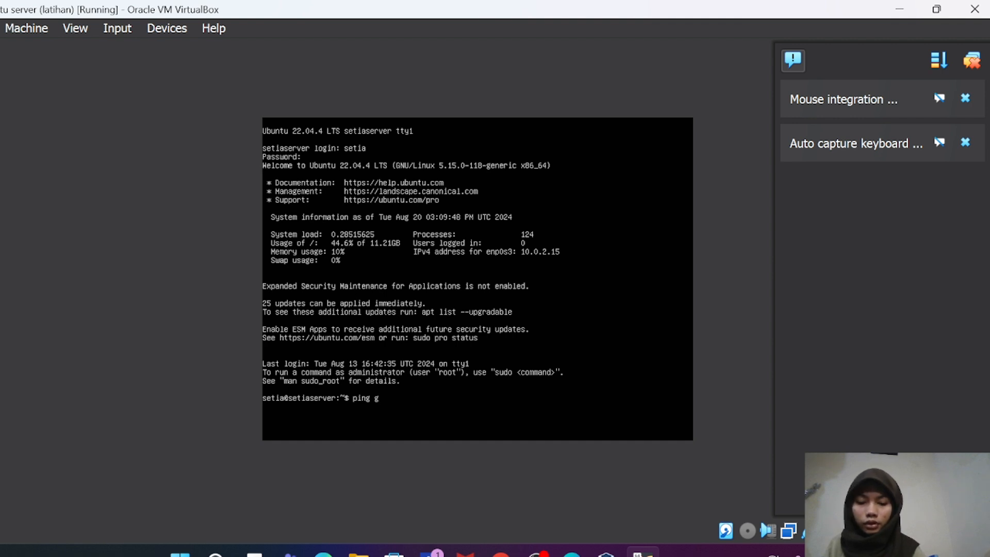
type("oogl")
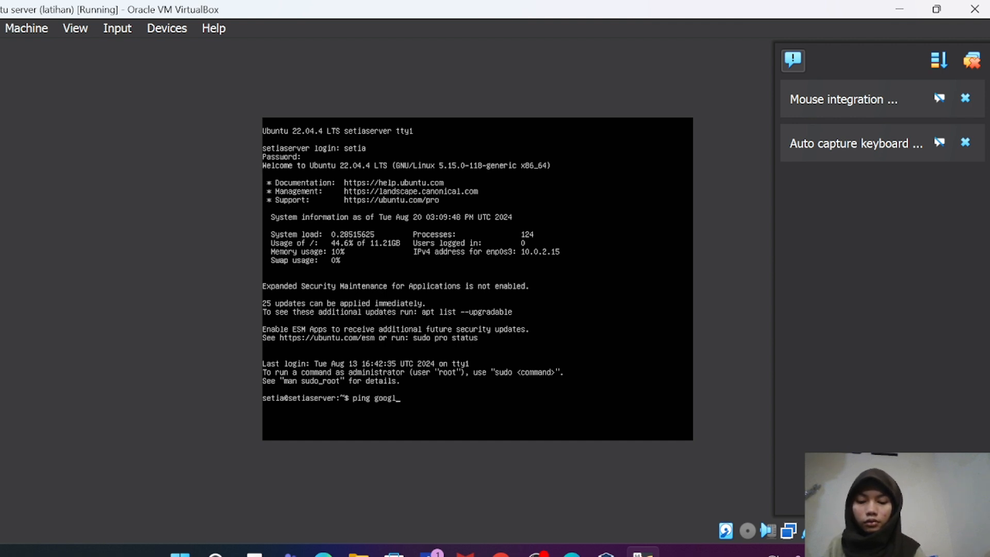
type("e.com")
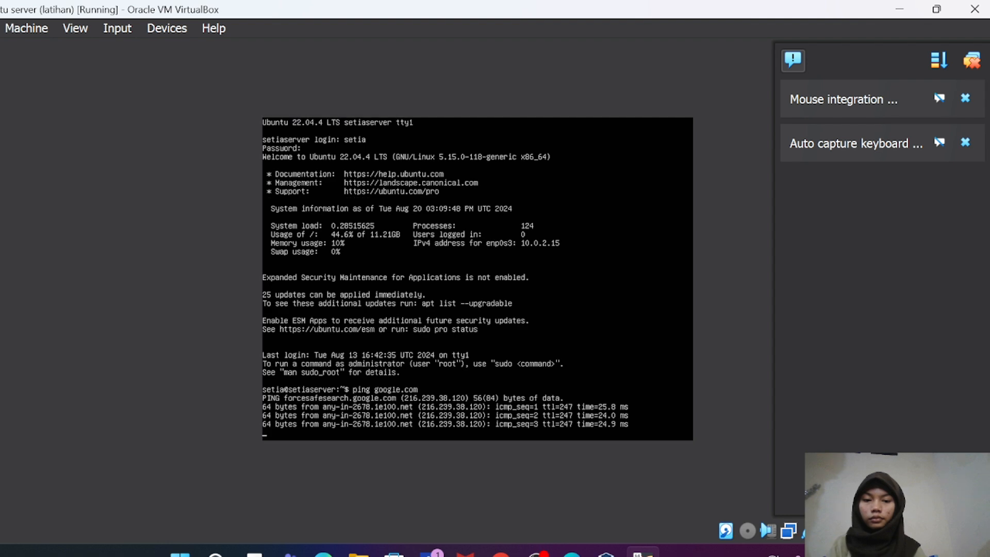
Stop the running ping and show the ubuntu server's IP configuration with the ip address command
key("ctrl+c")
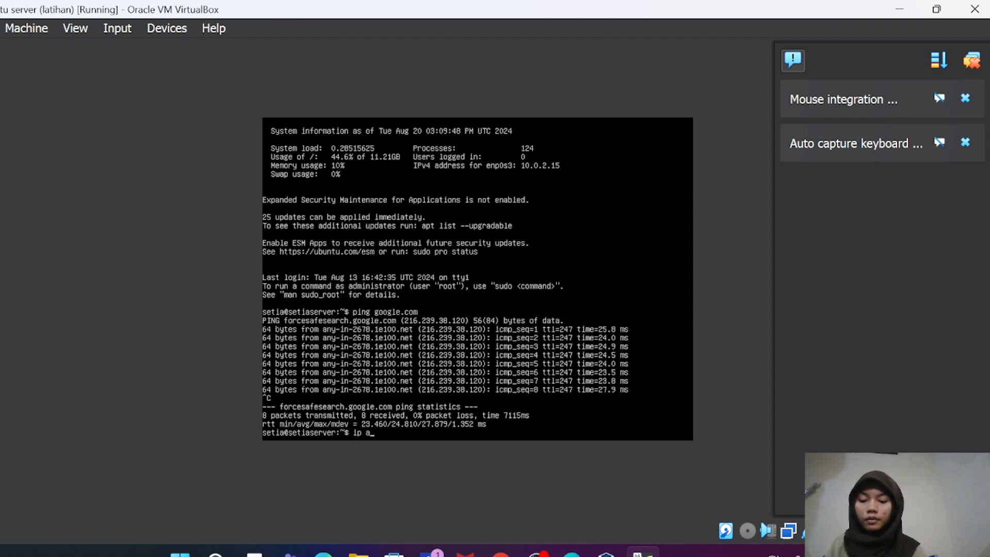
type("ddr")
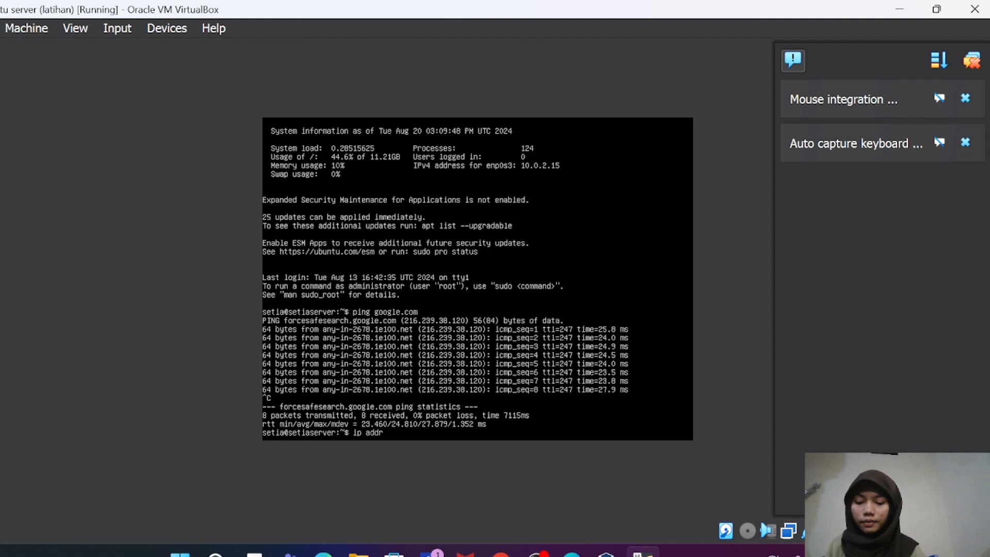
type("ess")
key("Return")
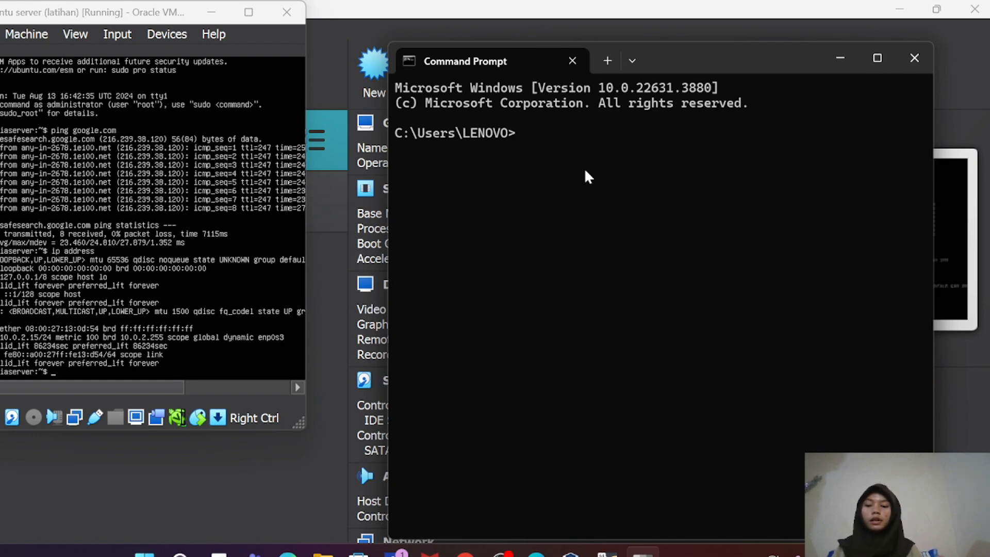
Ping the virtual machine's address 10.0.2.15 from the host computer's Command Prompt
type("ping")
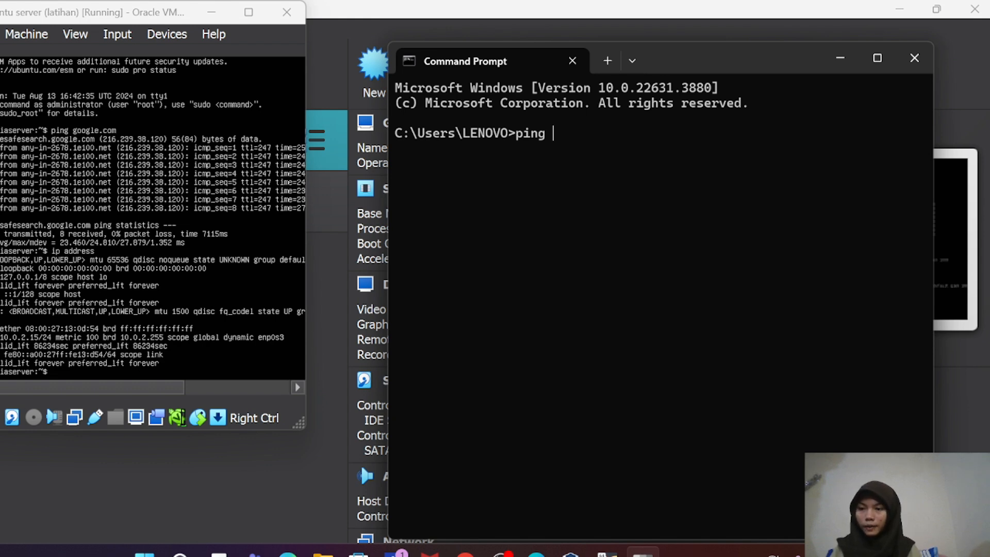
type("10")
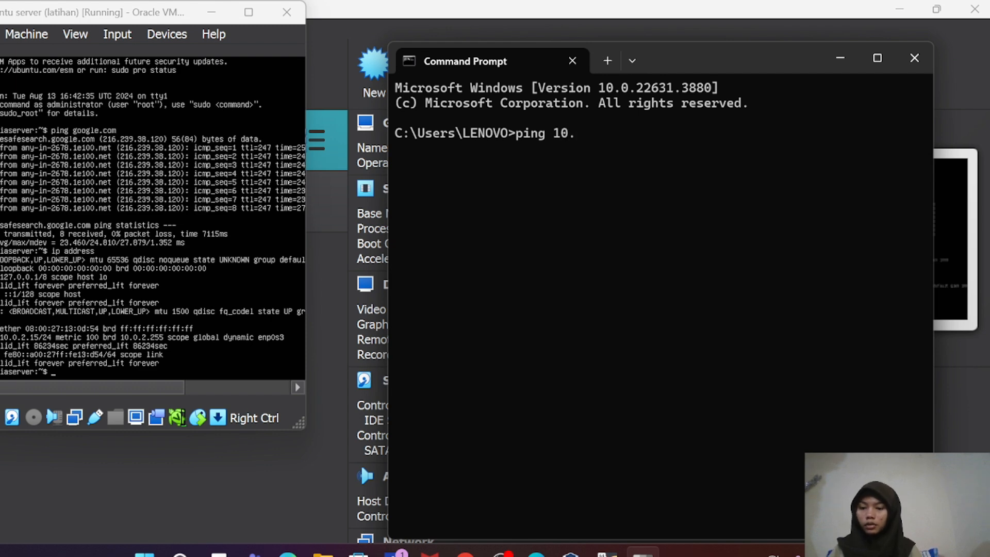
type(".0.2")
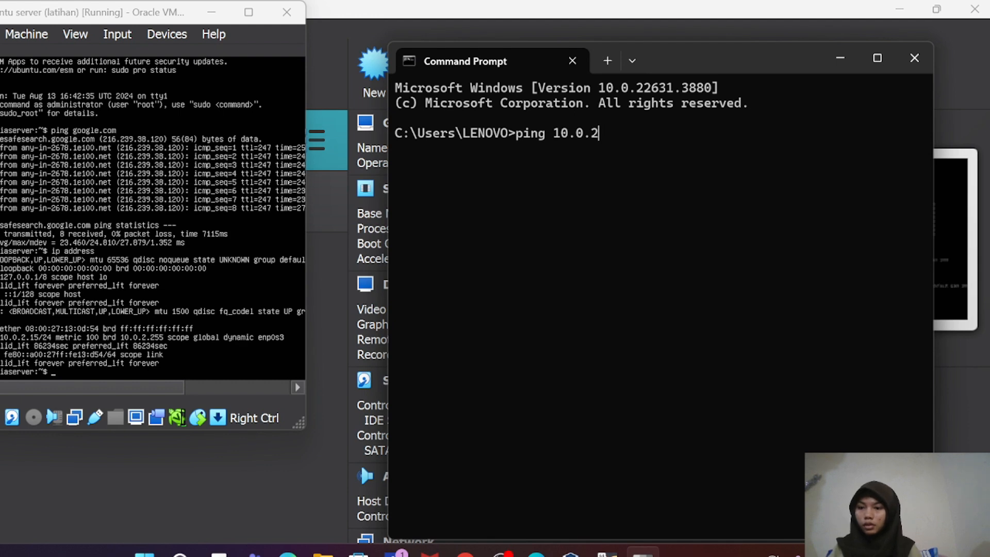
type(".")
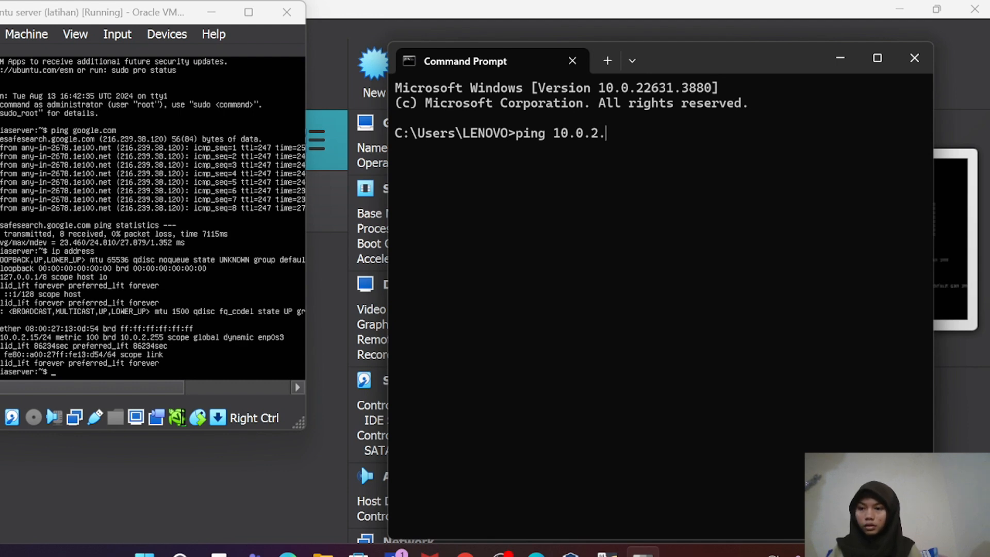
type("15")
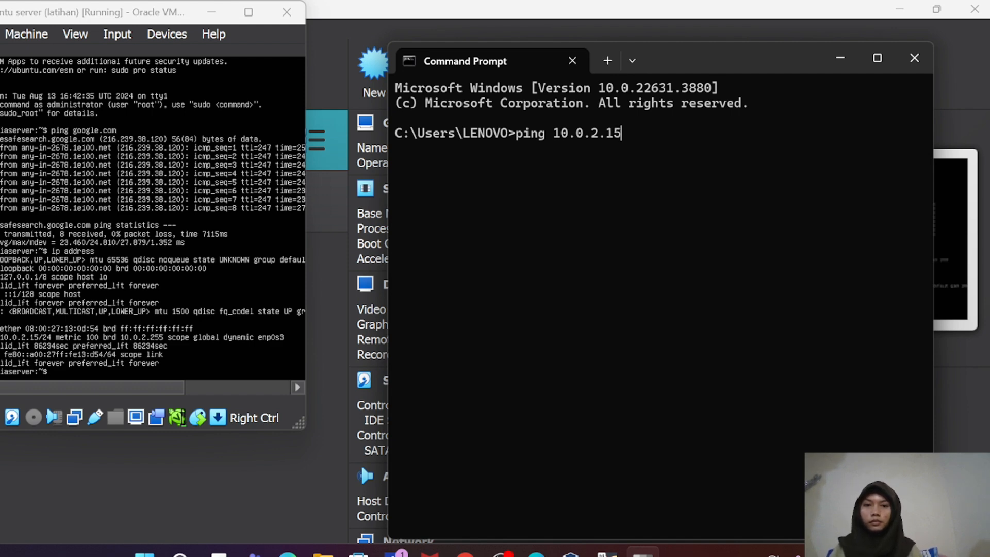
key("Return")
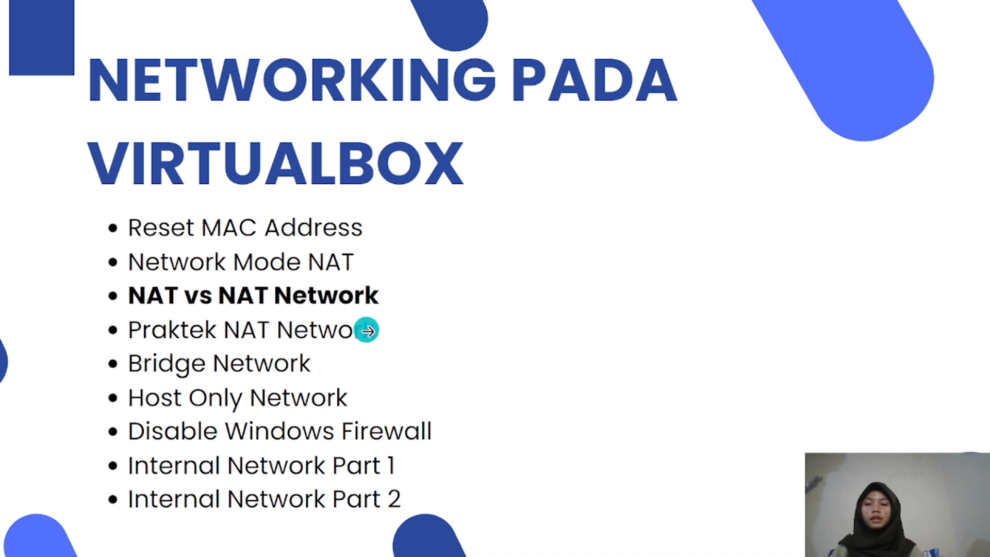
left_click(779, 312)
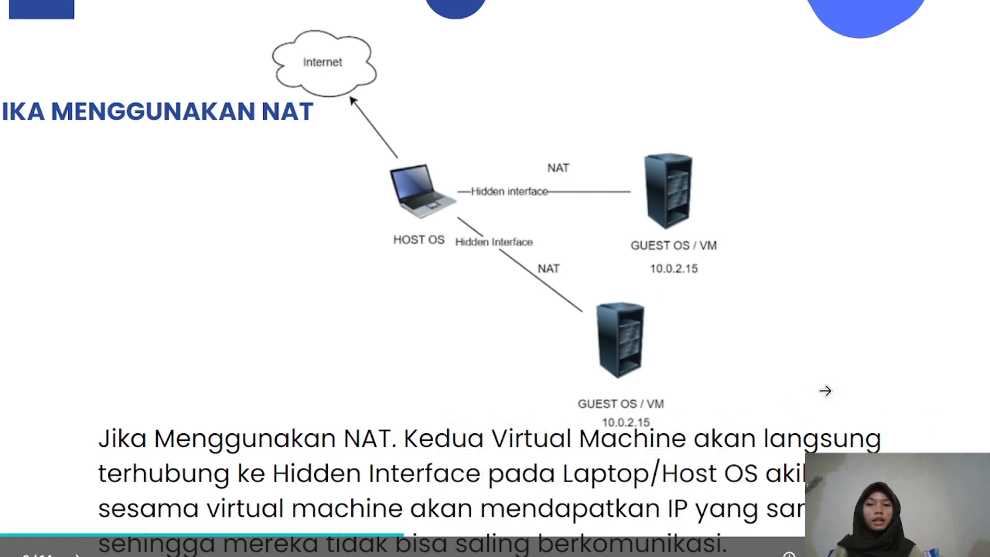
left_click(950, 388)
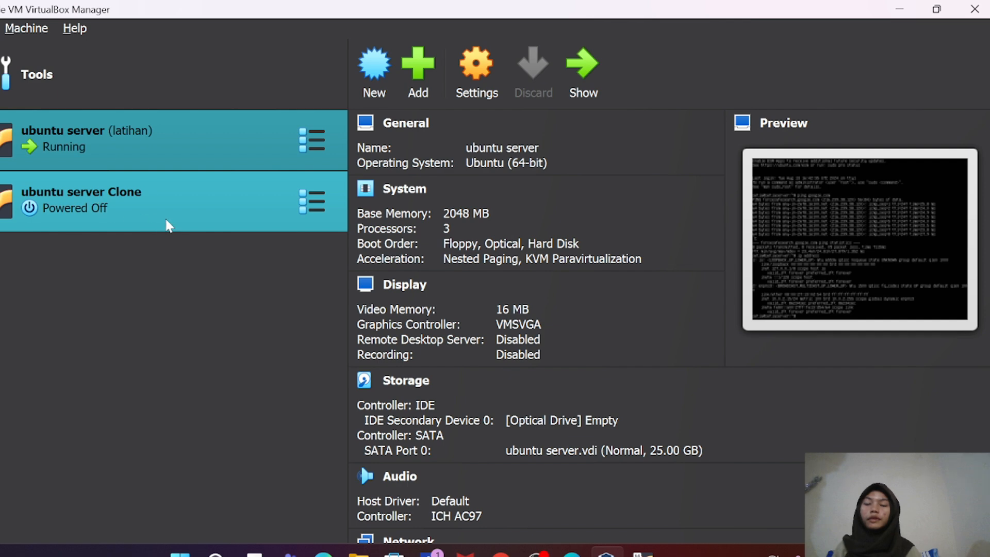
Check in the ubuntu server machine's network settings that Adapter 1 is attached to NAT and accept the settings
right_click(250, 142)
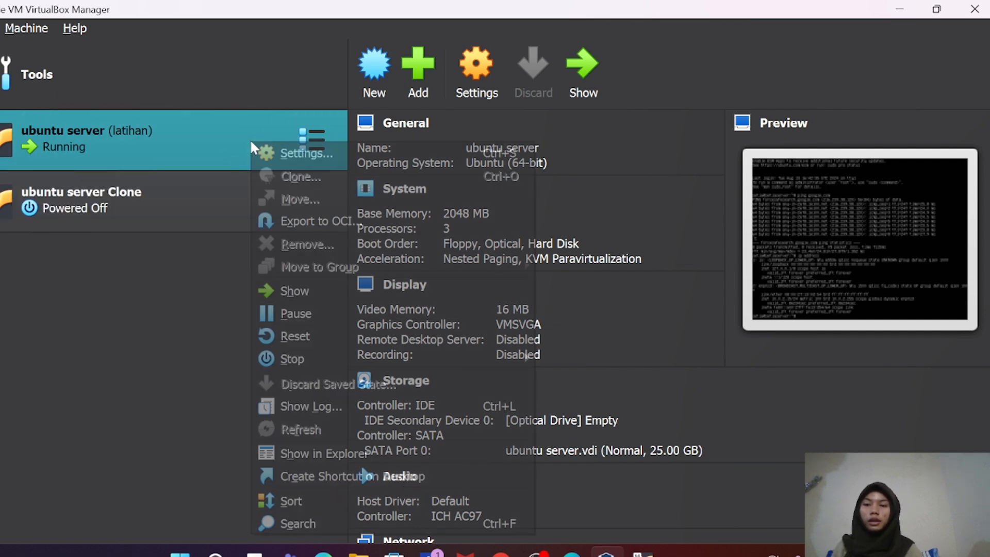
left_click(298, 154)
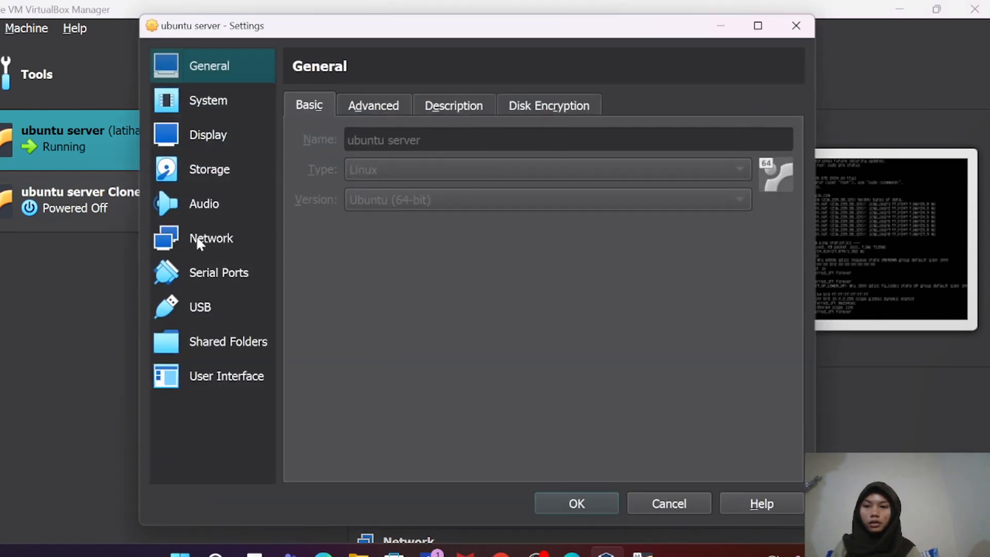
left_click(198, 240)
left_click(618, 166)
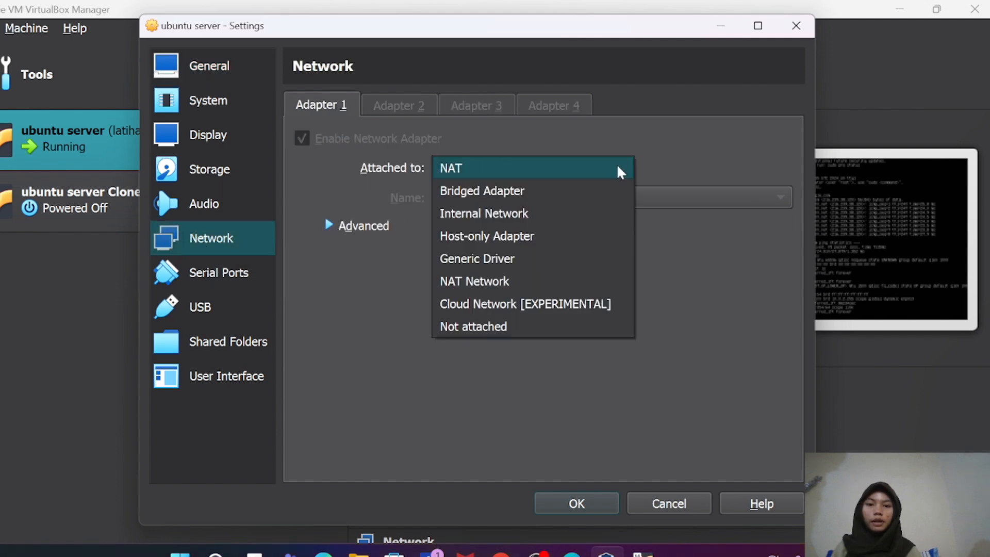
left_click(584, 166)
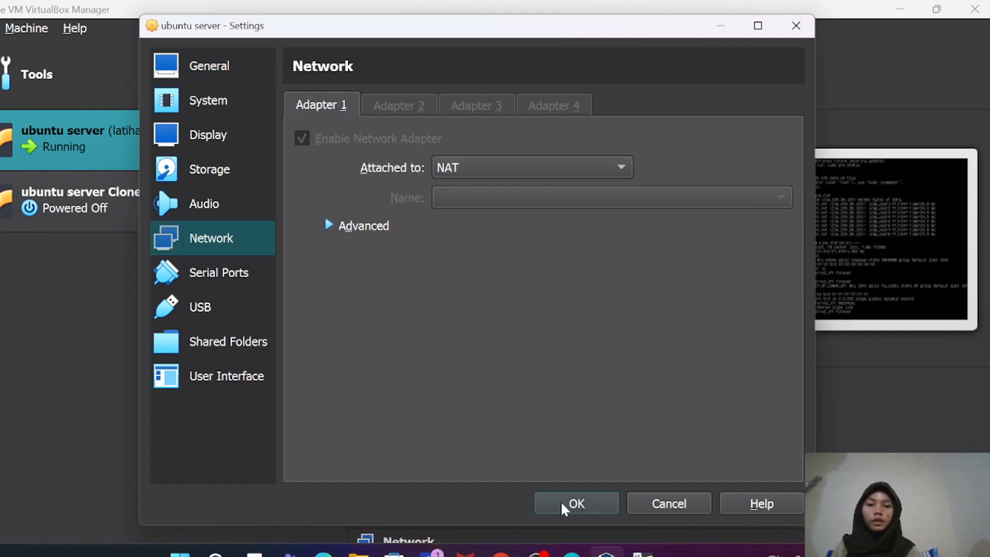
left_click(575, 511)
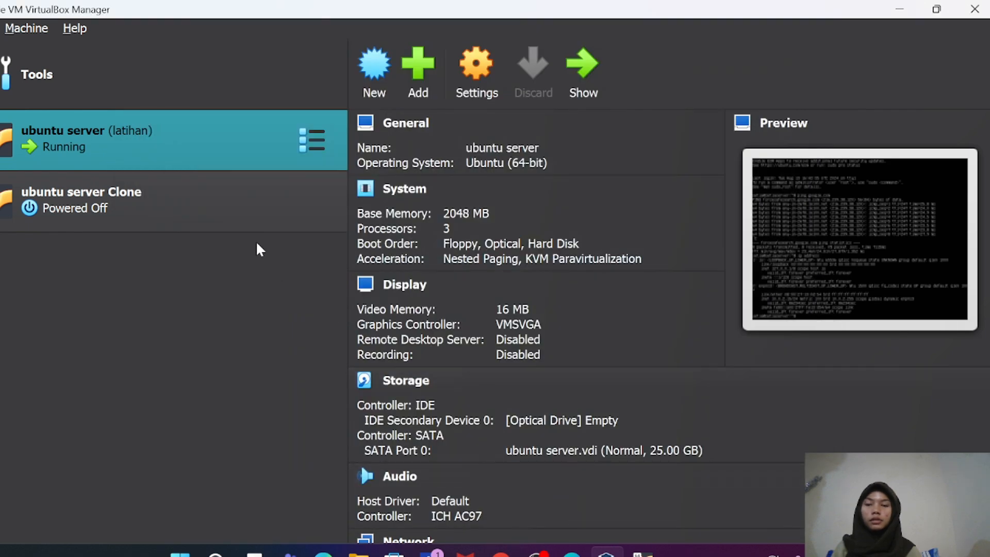
Check in the network settings of ubuntu server Clone that Adapter 1 is attached to NAT and accept the settings
left_click(247, 216)
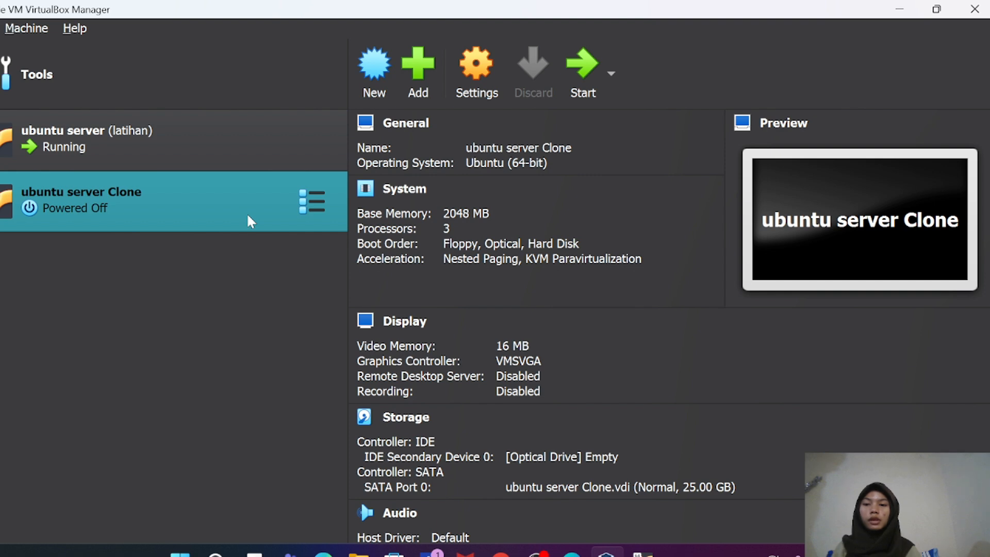
right_click(247, 216)
left_click(355, 12)
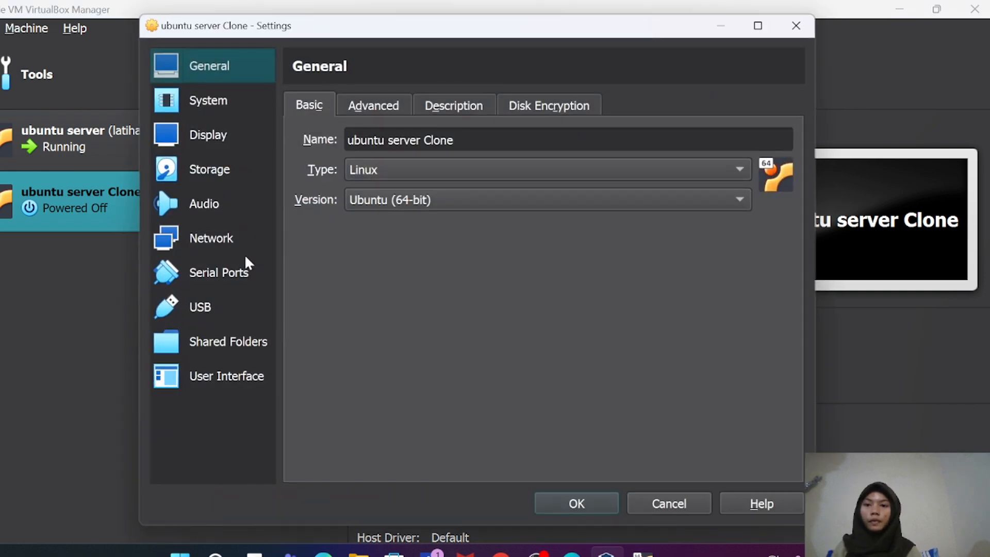
left_click(232, 244)
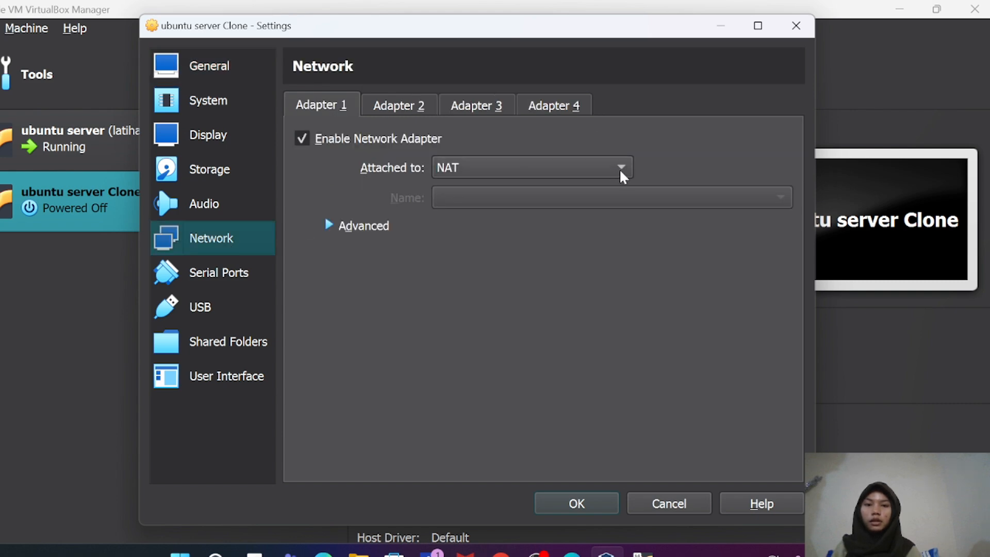
left_click(578, 504)
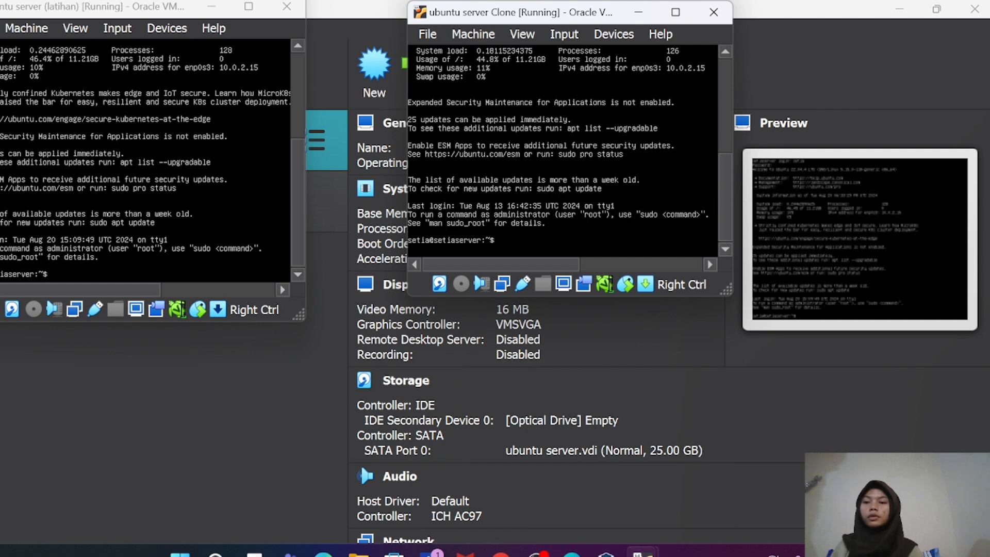
Run ip address in the original ubuntu server's console to show its IP configuration
key("alt+Tab")
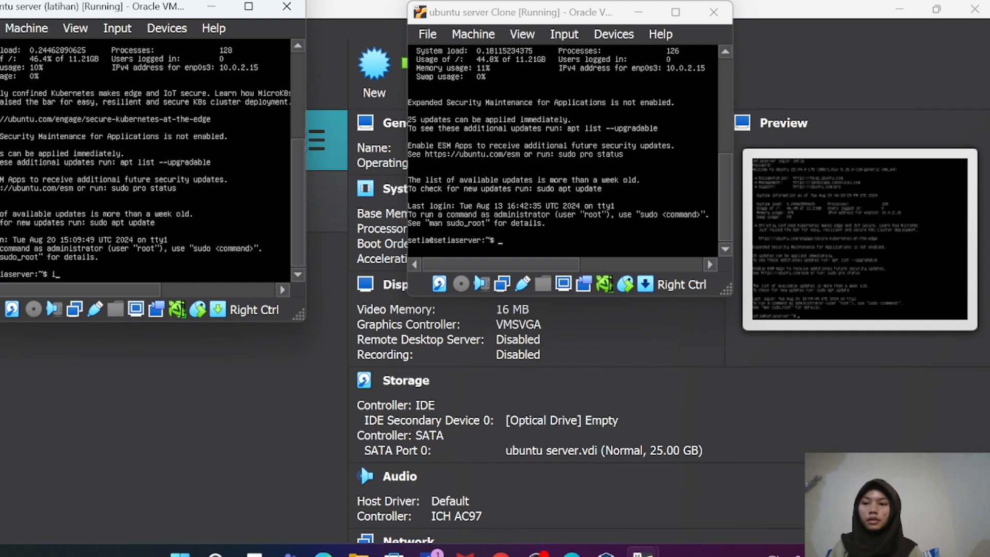
type("ip a")
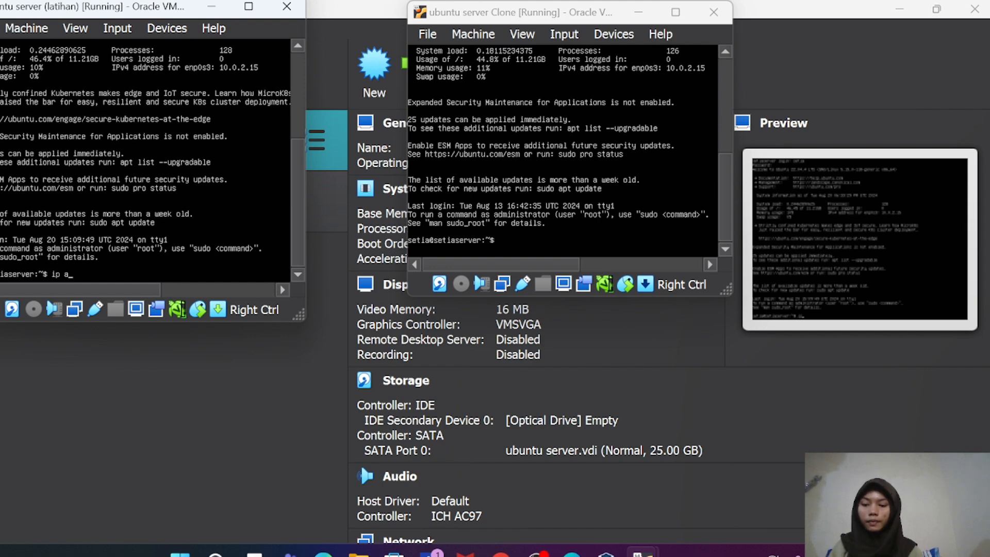
type("ddress")
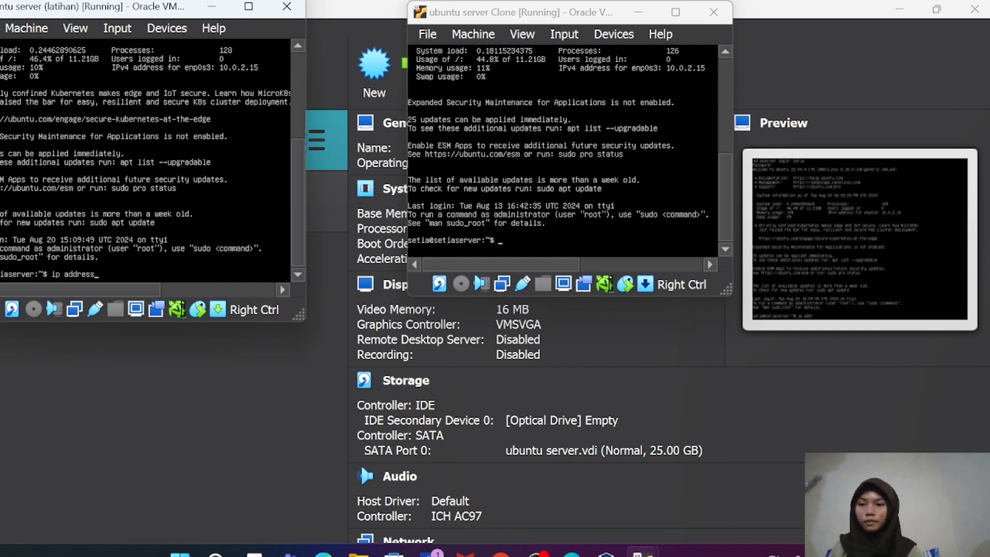
key("Return")
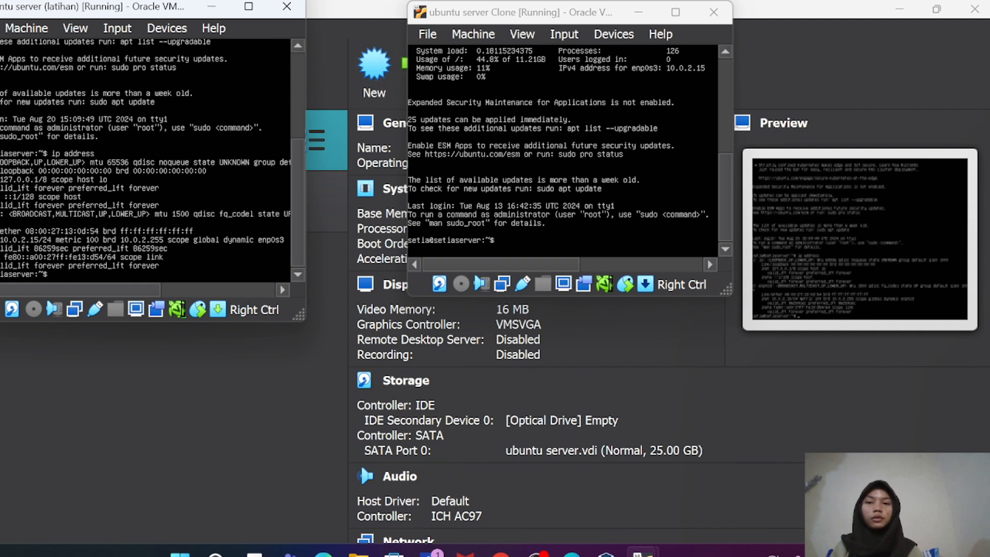
Run ip address in the ubuntu server Clone console to show its IP configuration for comparison
left_click(562, 170)
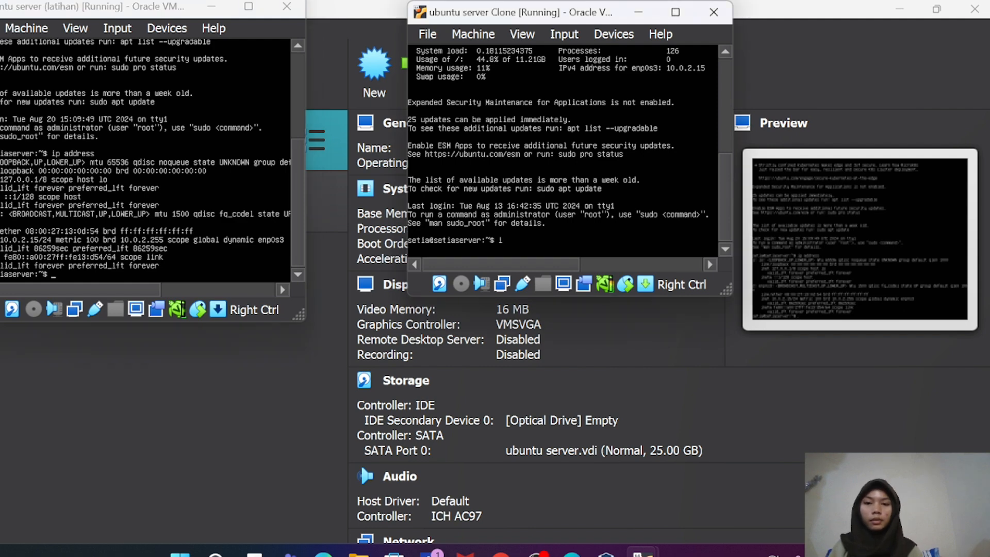
type("ip")
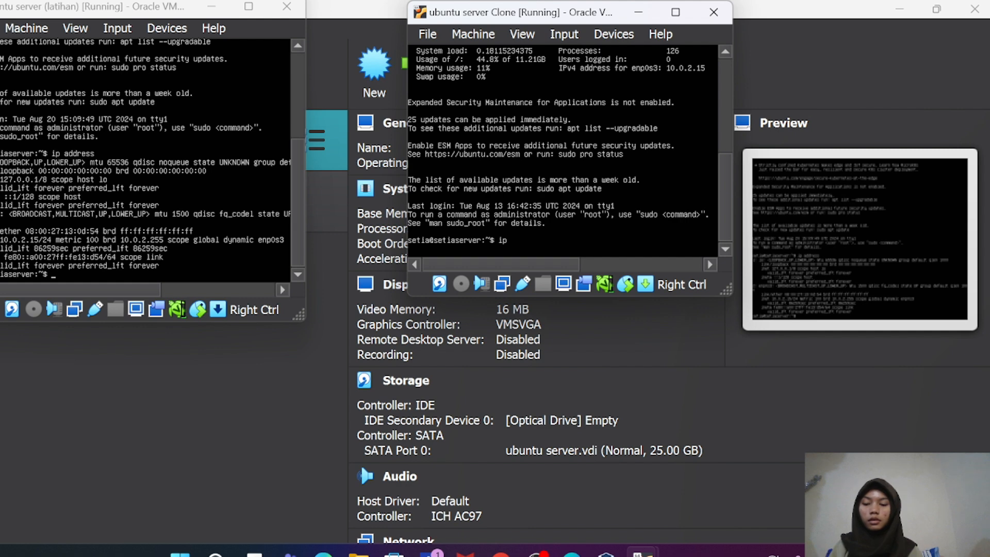
type(" addres")
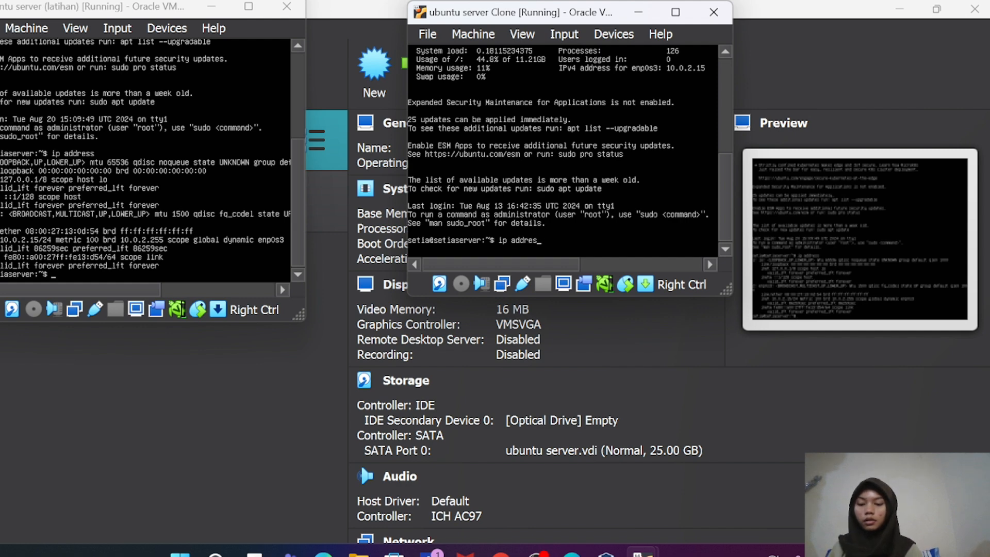
type("s")
key("Return")
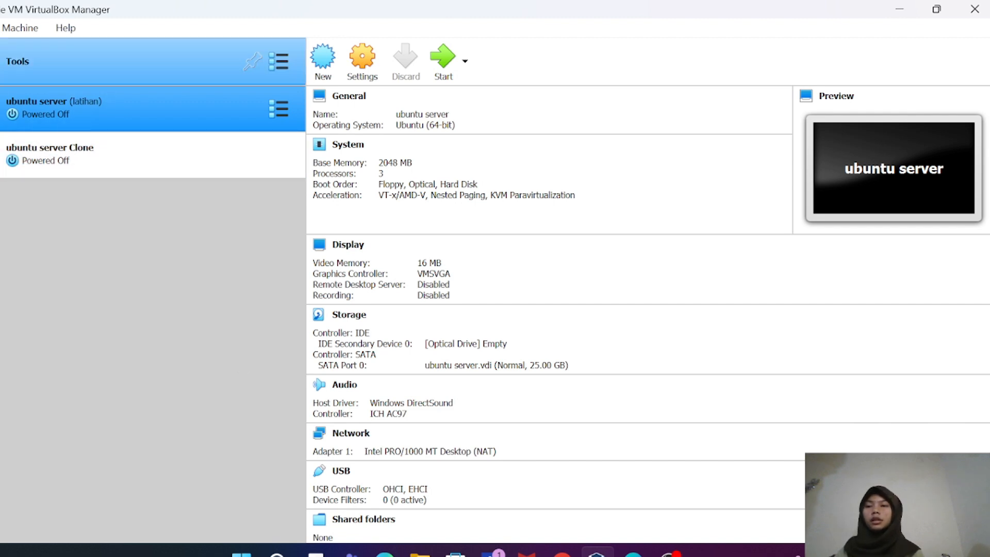
Add a new NAT network in VirtualBox's global network preferences and save the preferences
left_click(0, 27)
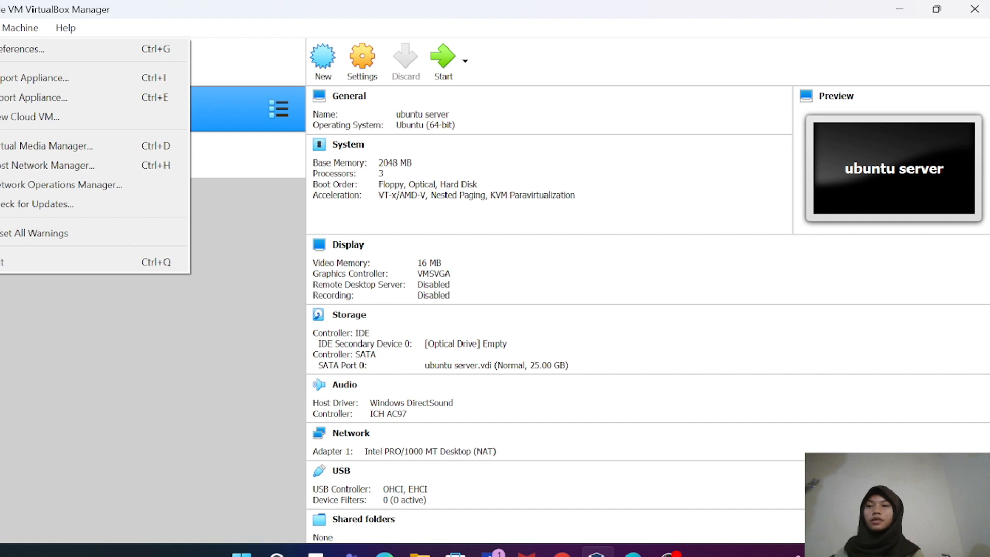
mouse_move(24, 29)
left_click(2, 48)
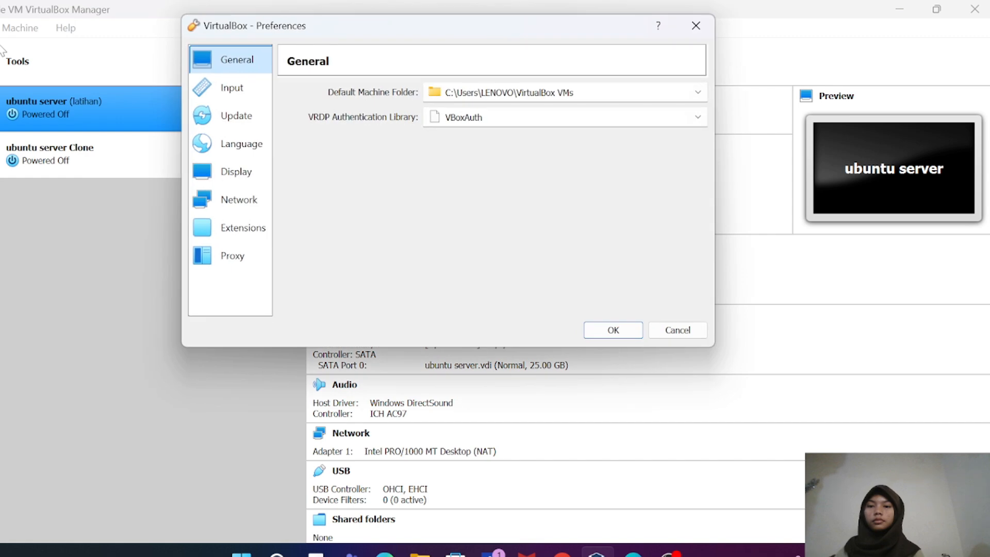
left_click(209, 204)
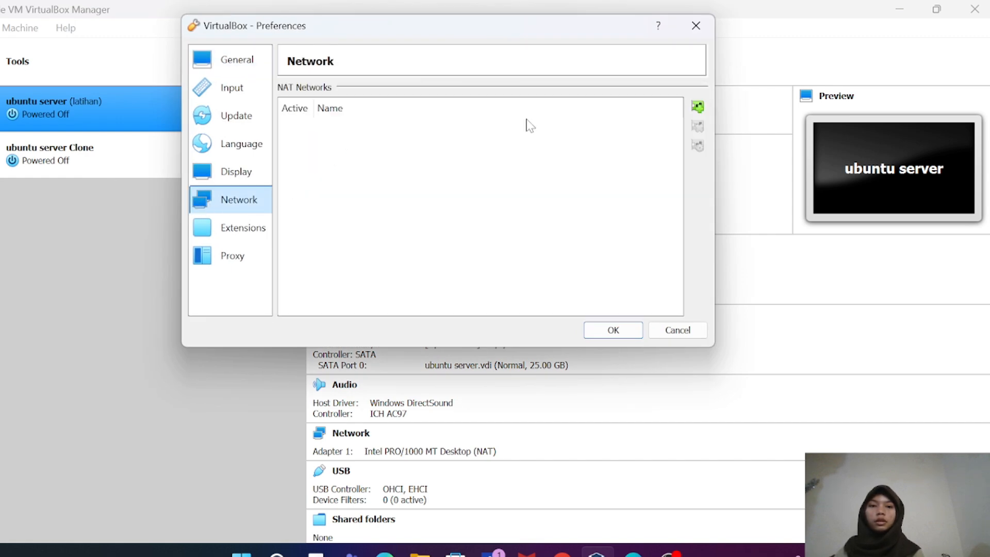
left_click(699, 108)
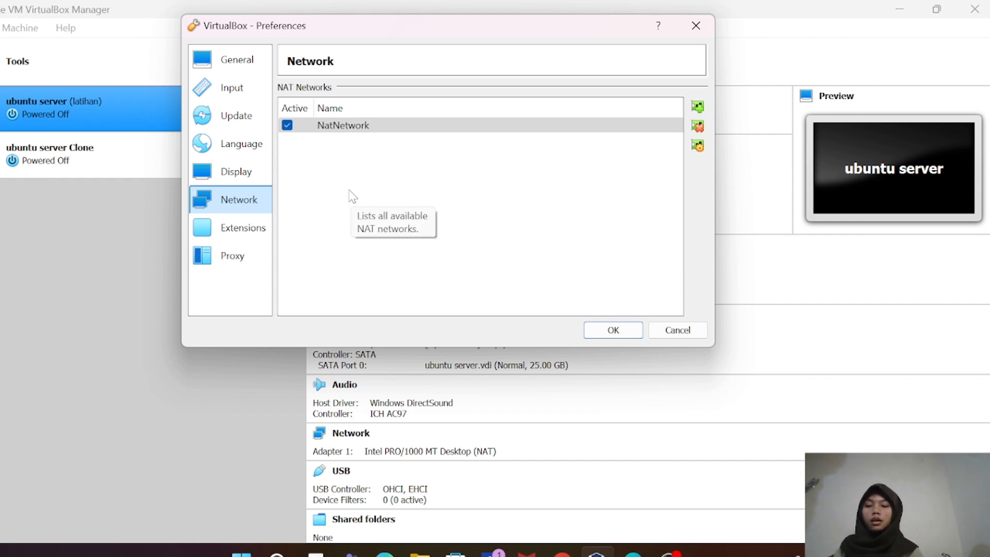
left_click(615, 335)
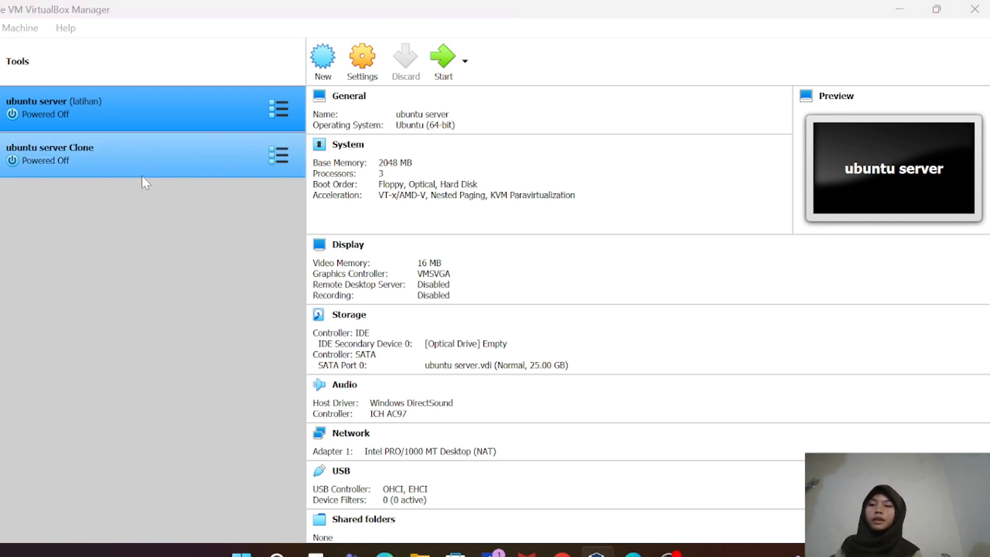
Attach Adapter 1 of the original ubuntu server to NAT Network using NatNetwork and accept the settings
left_click(165, 212)
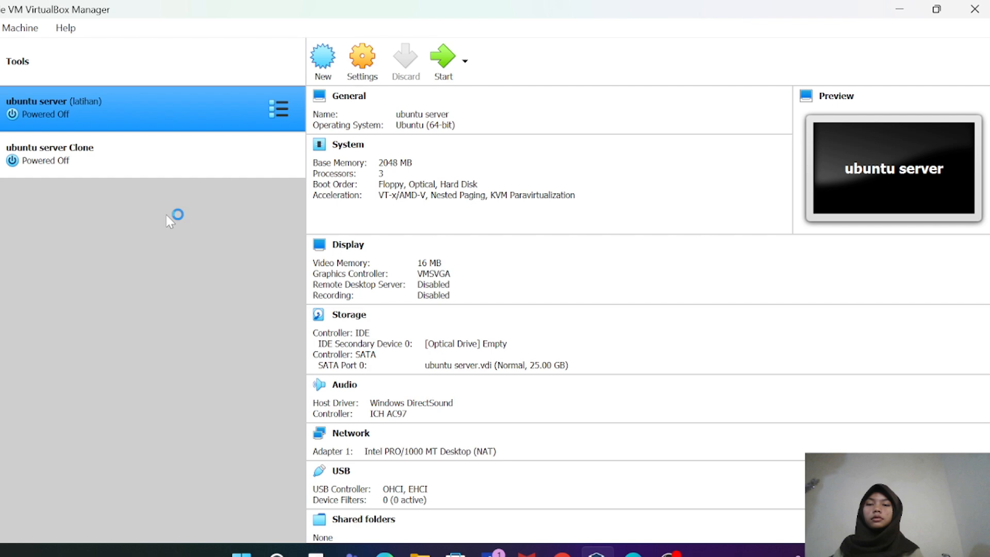
left_click(359, 77)
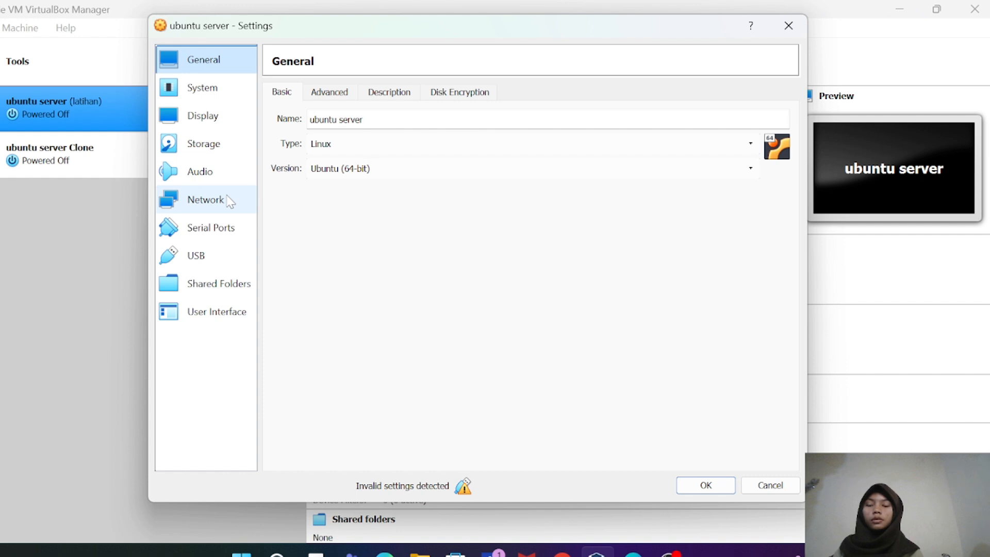
left_click(230, 201)
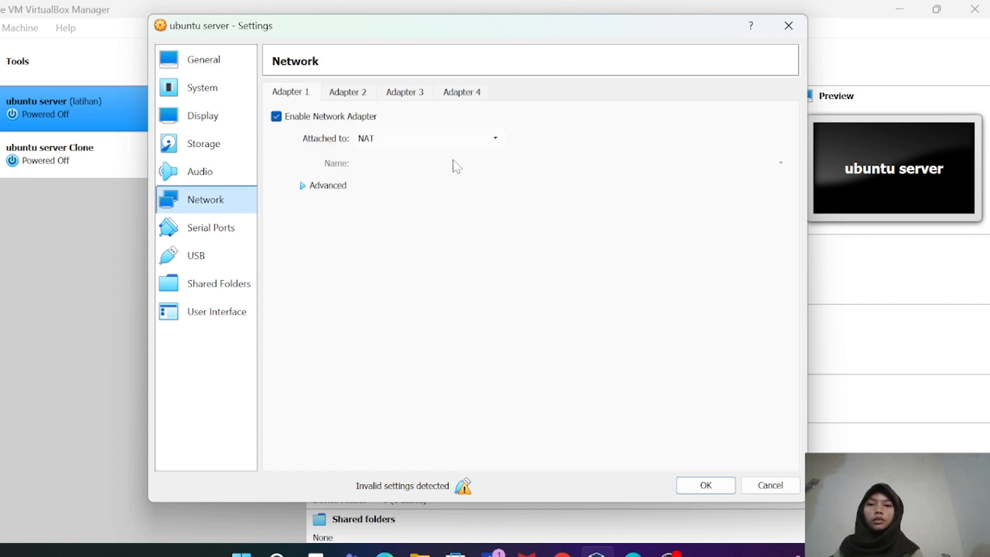
left_click(499, 143)
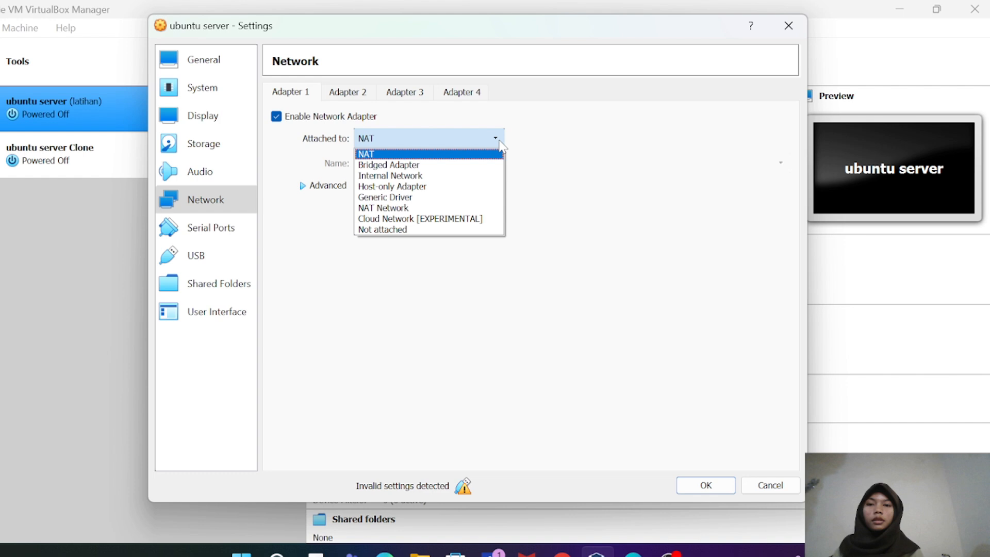
left_click(434, 207)
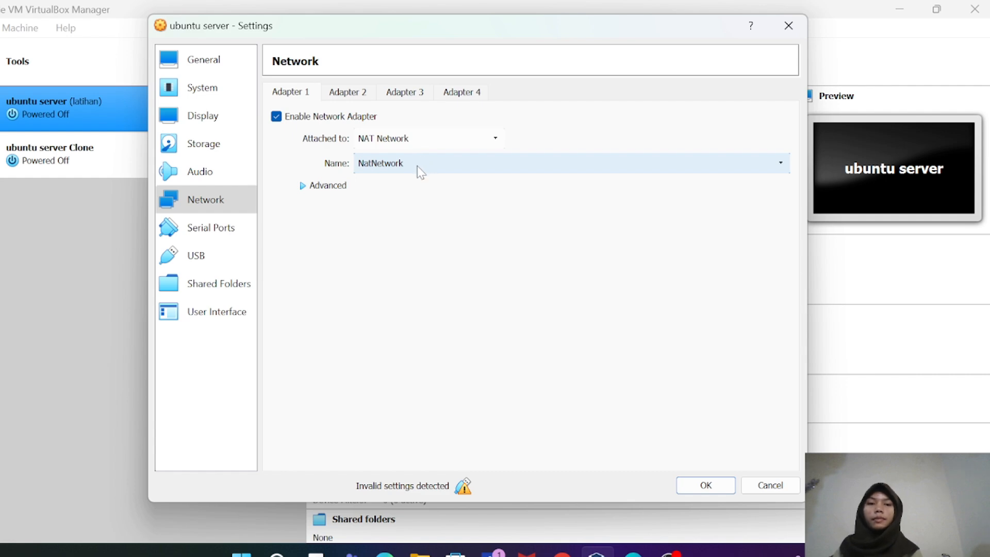
left_click(706, 485)
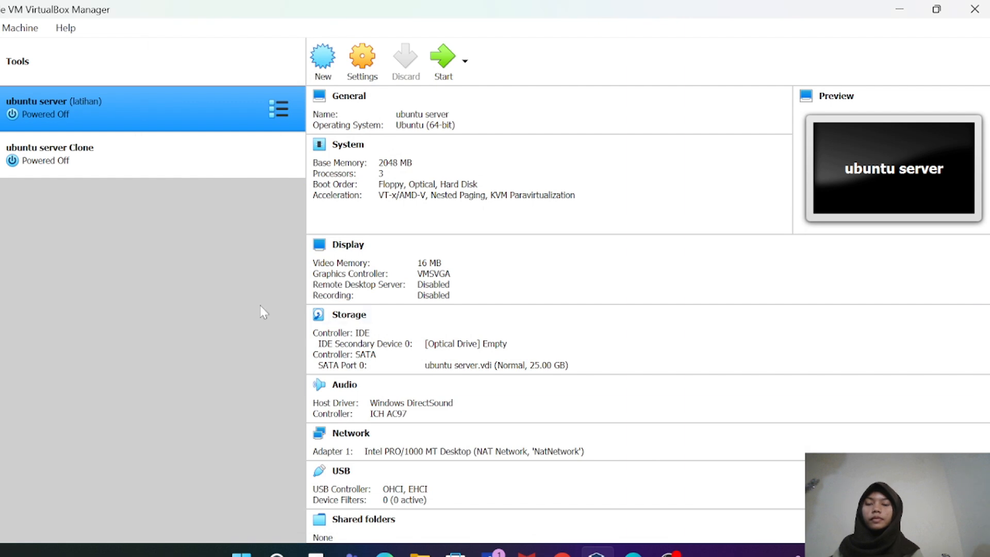
Attach Adapter 1 of ubuntu server Clone to NAT Network using NatNetwork and accept the settings
left_click(202, 158)
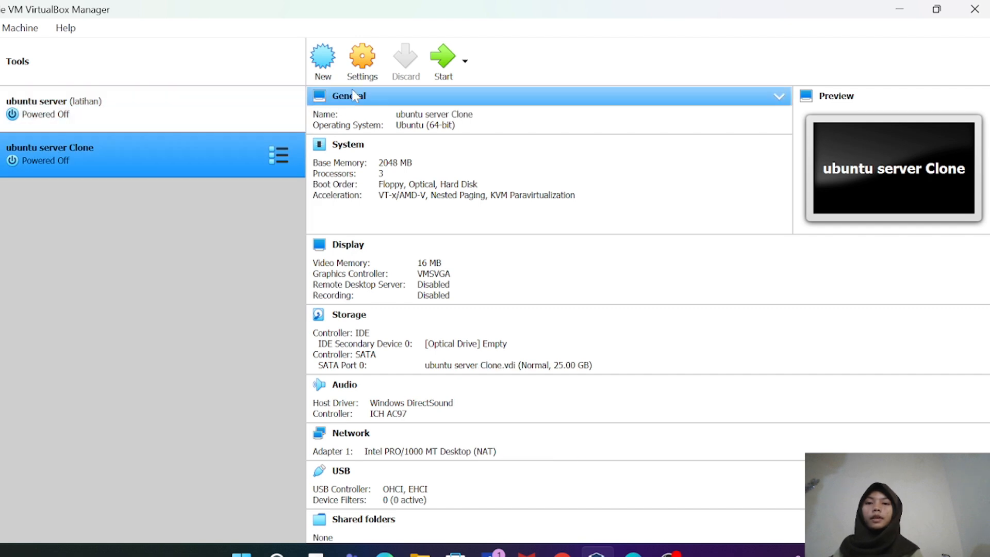
left_click(365, 70)
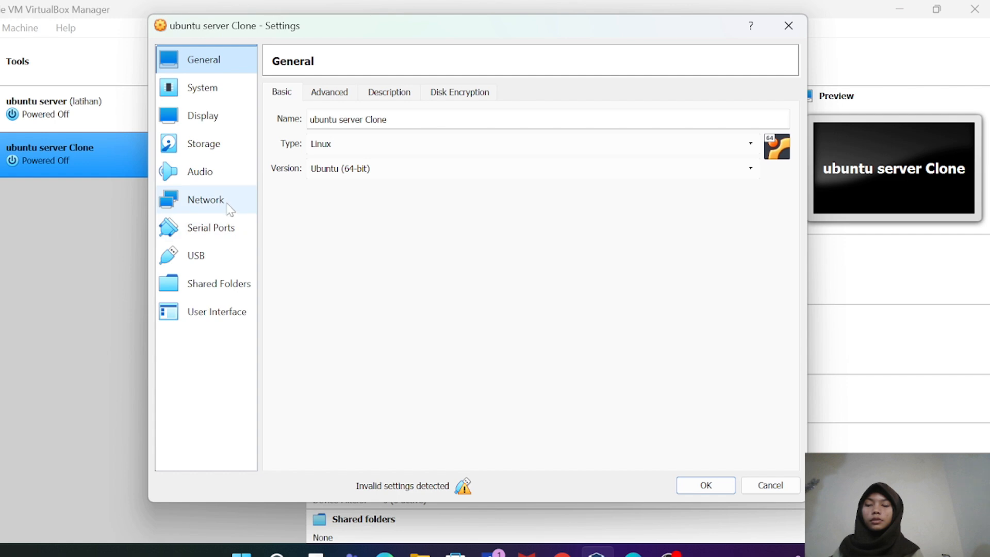
left_click(227, 211)
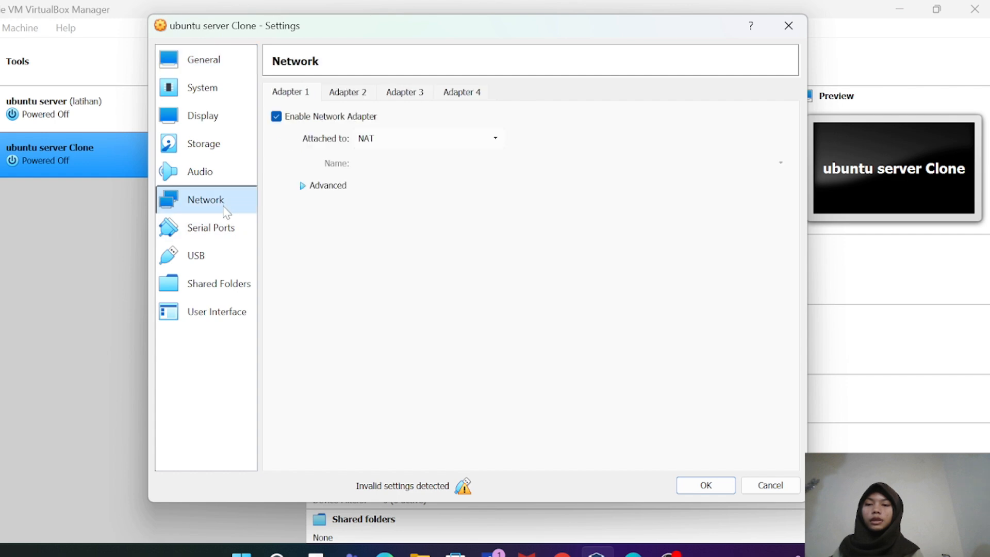
left_click(472, 137)
left_click(407, 208)
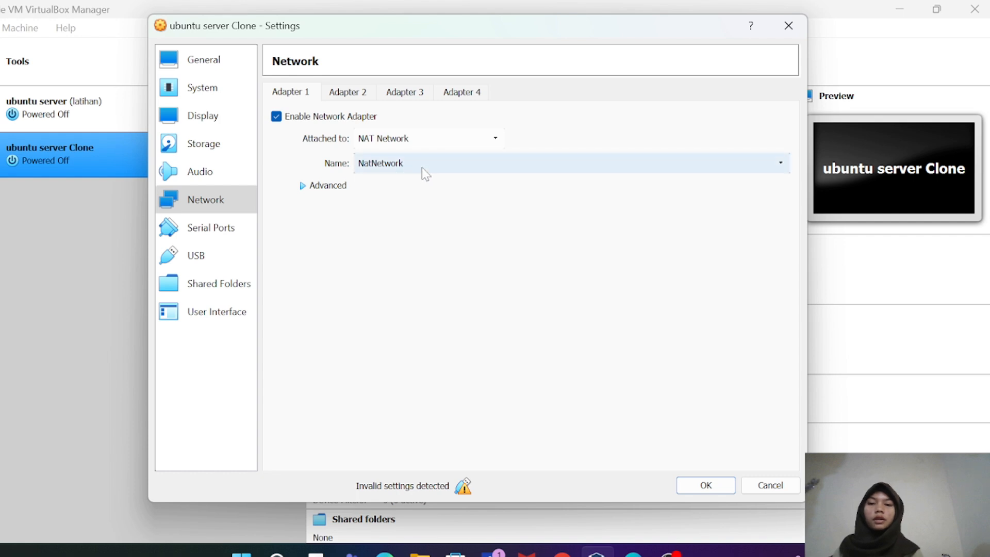
left_click(706, 487)
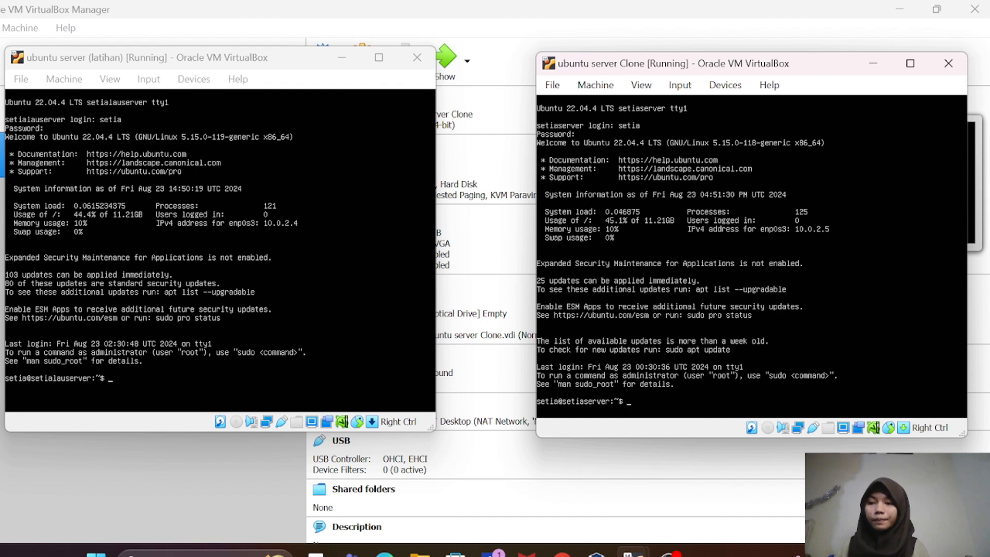
Release the DHCP lease in the original ubuntu server's console with sudo dhclient -r enp0s3
left_click(320, 330)
type("sudo")
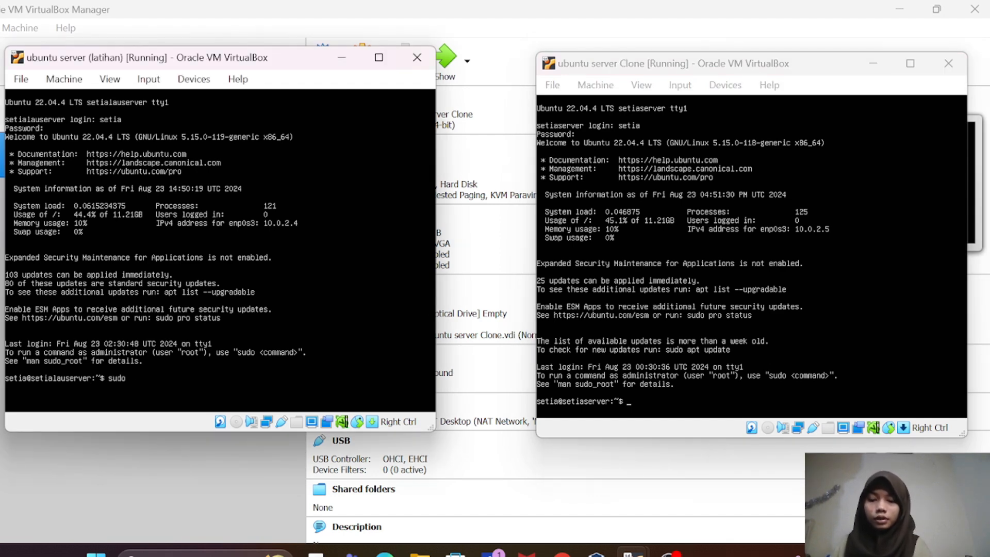
type(" dg")
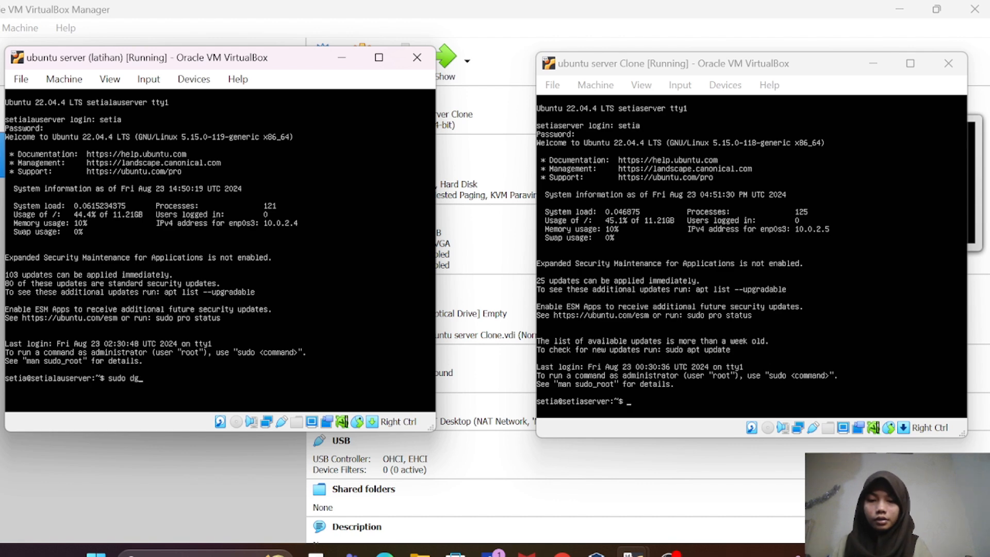
key("BackSpace")
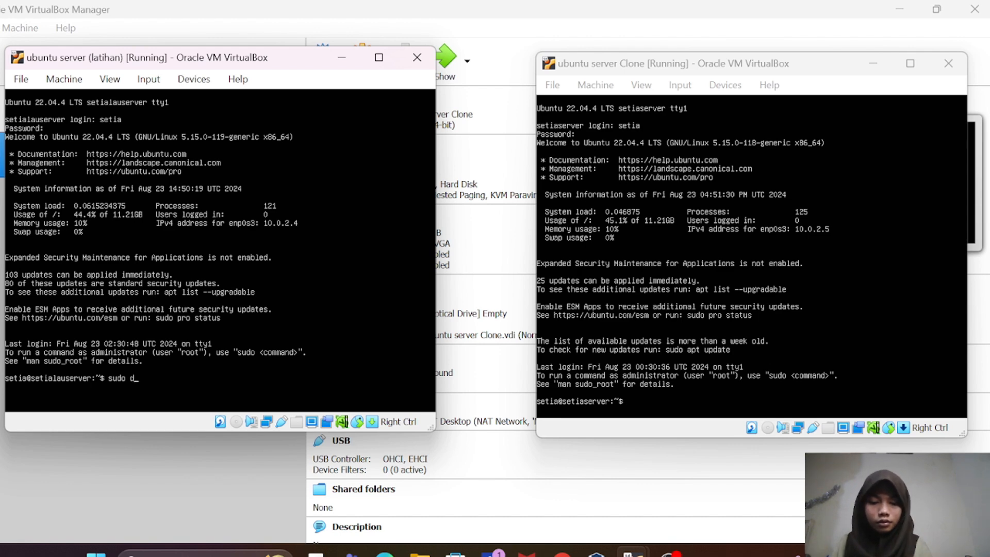
type("h")
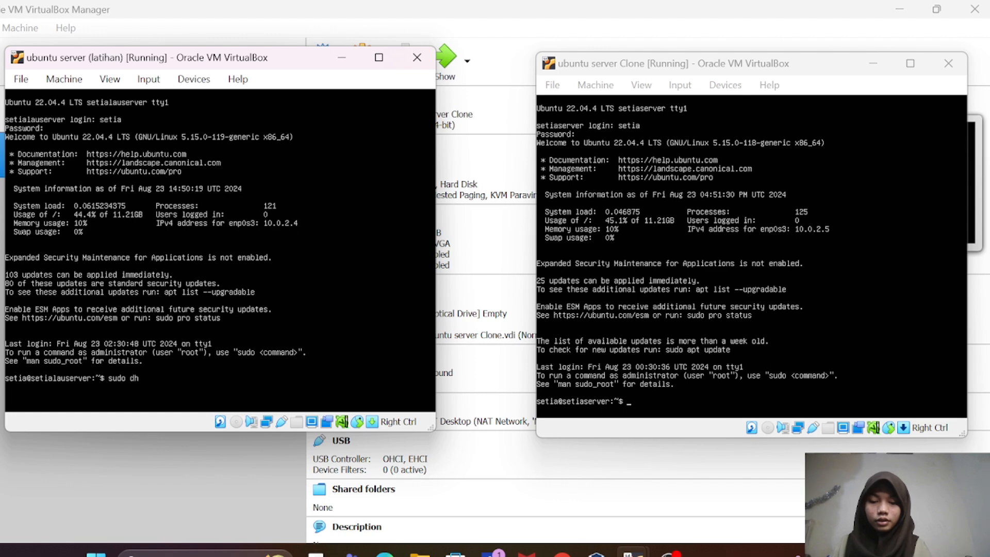
type("c")
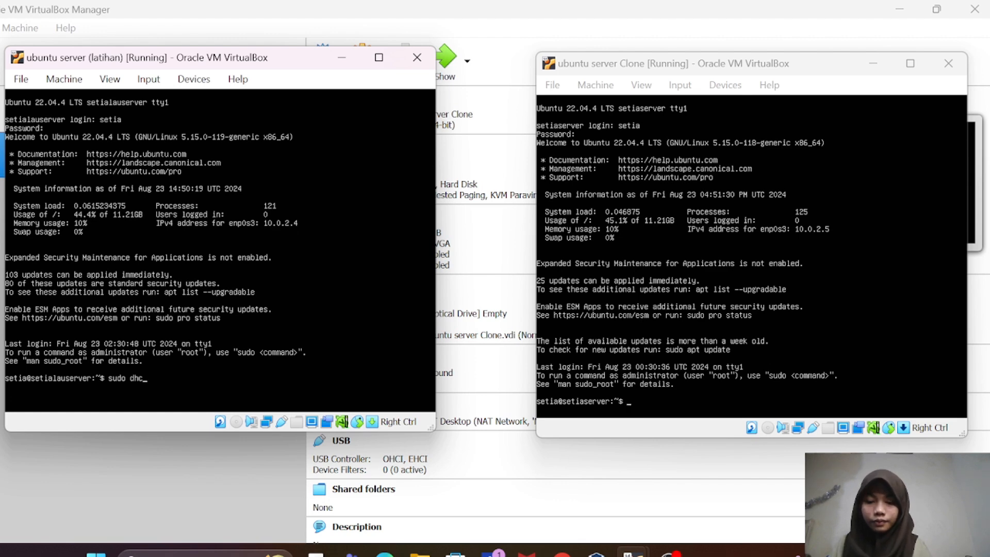
type("lient -r")
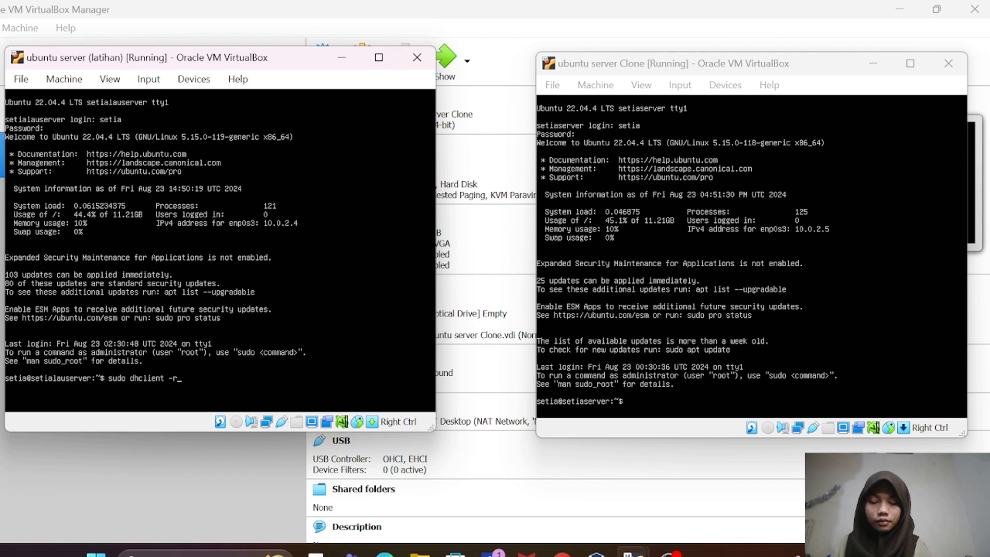
type("en")
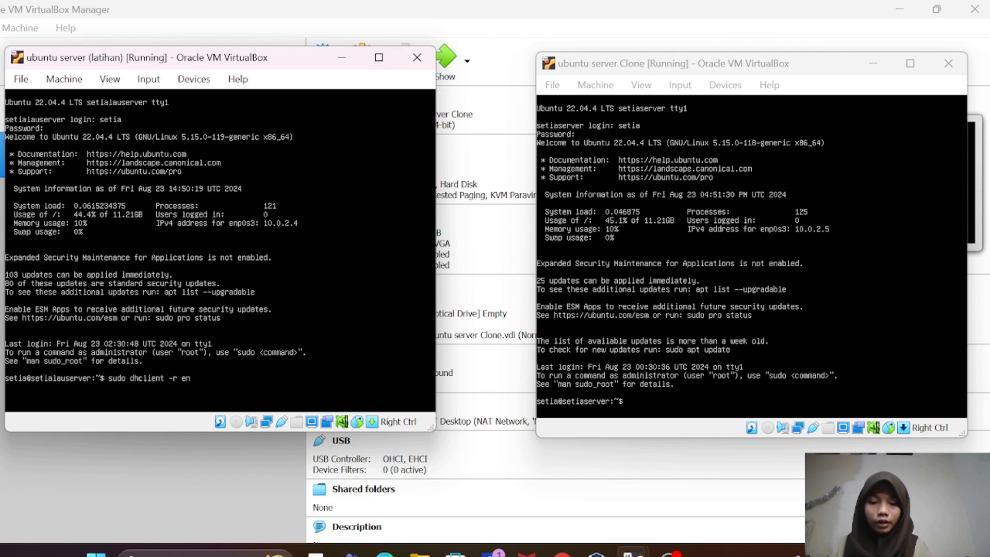
type("p0s")
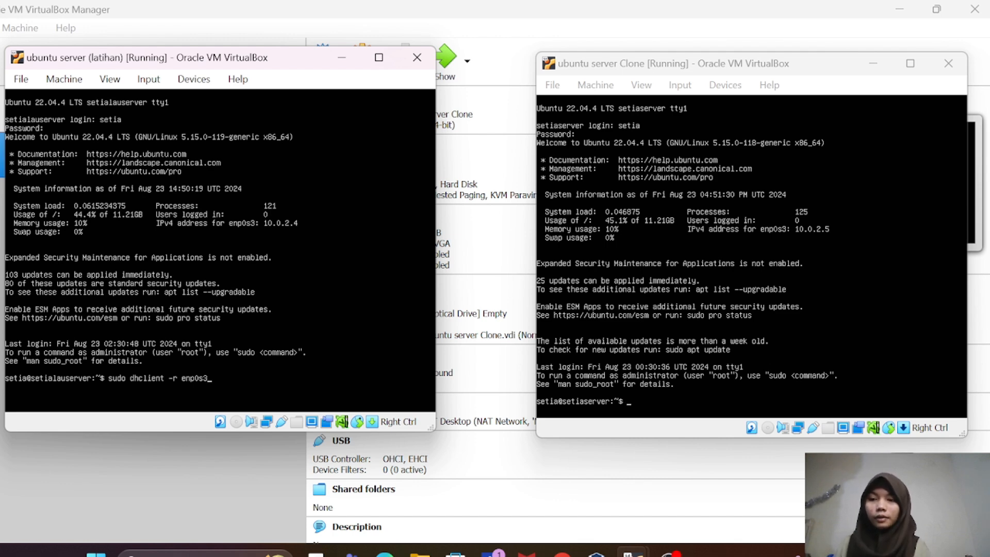
type("3")
key("Return")
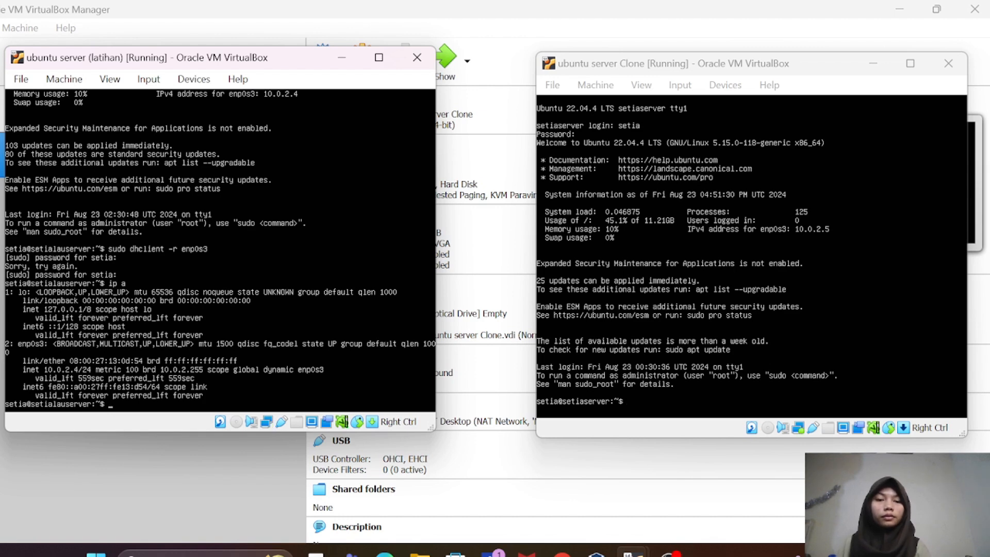
Request a new DHCP lease in the ubuntu server Clone console with sudo dhclient enp0s3
left_click(752, 258)
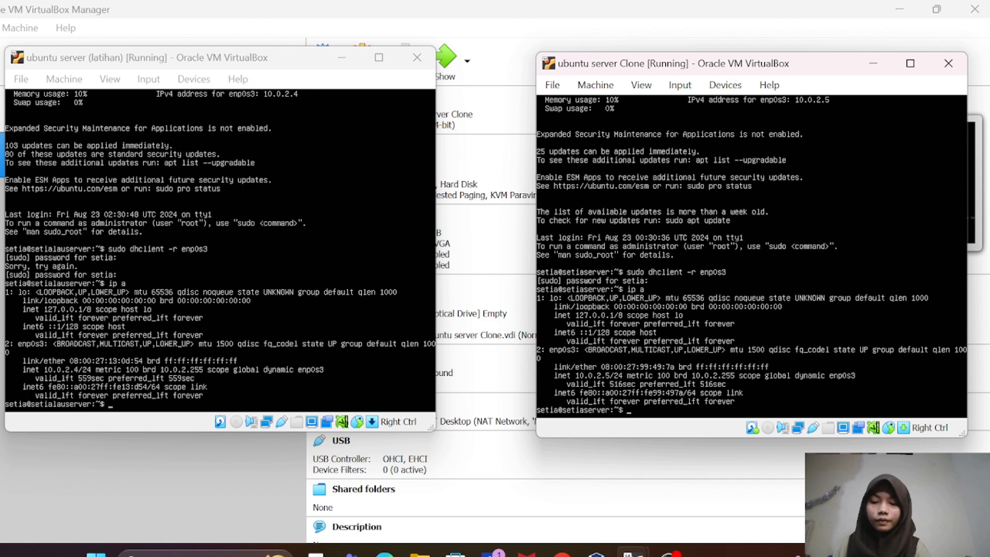
type("sudo")
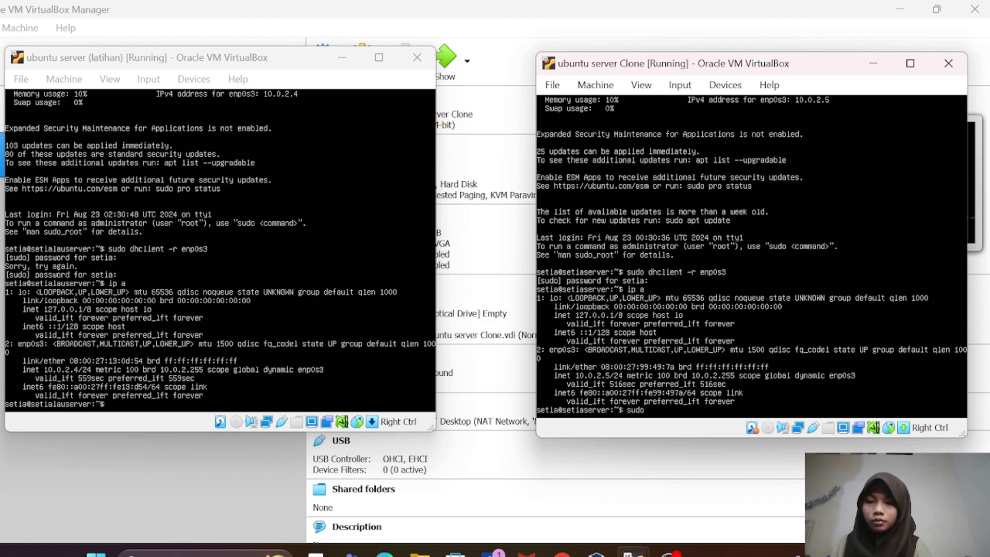
type(" dh")
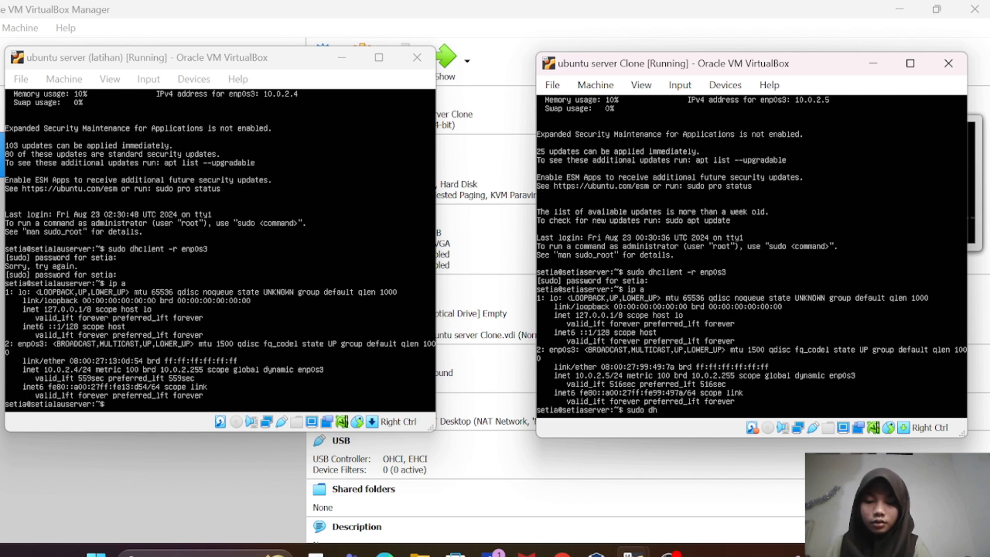
type("client")
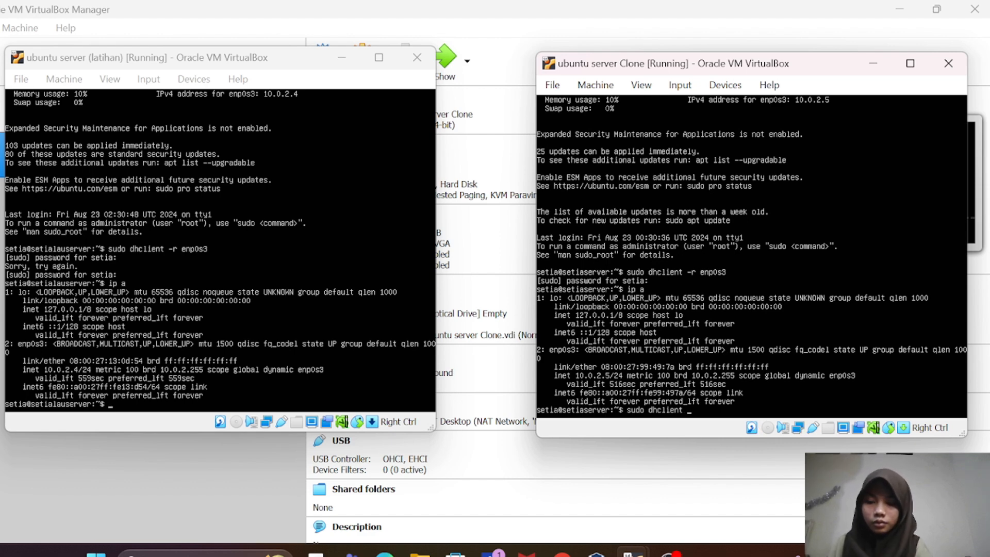
type(" enp0")
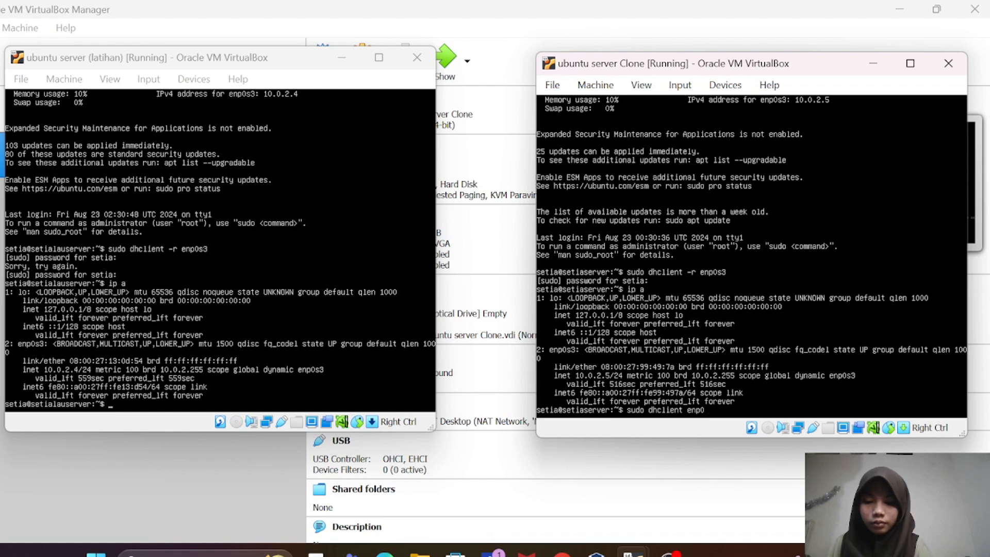
type("s3")
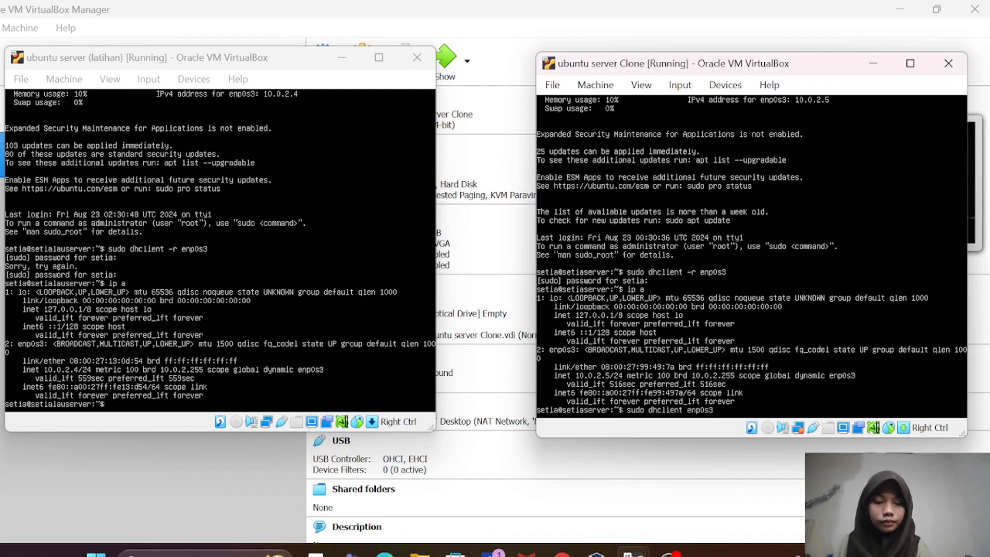
key("Return")
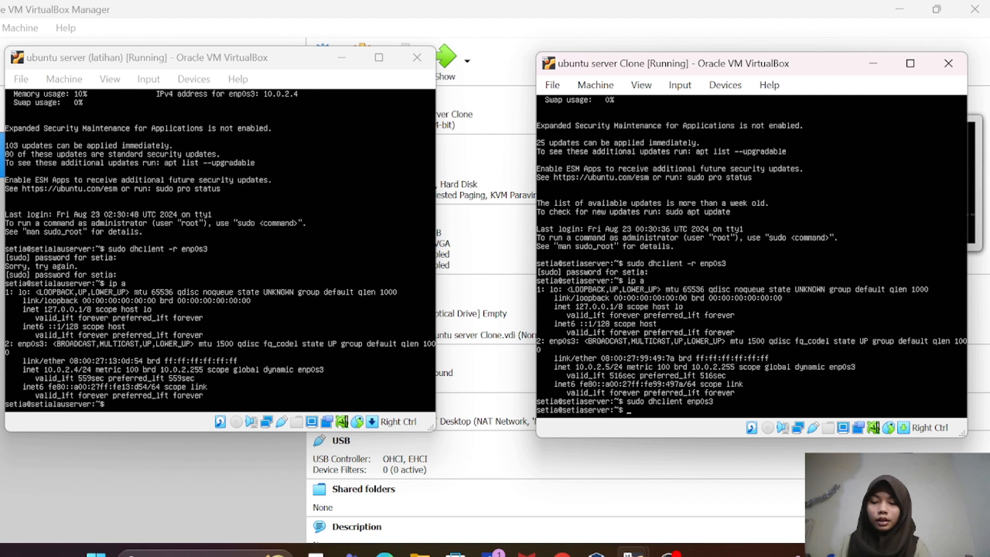
Run ip a in the ubuntu server Clone console to check its addresses after the lease request
type("ip")
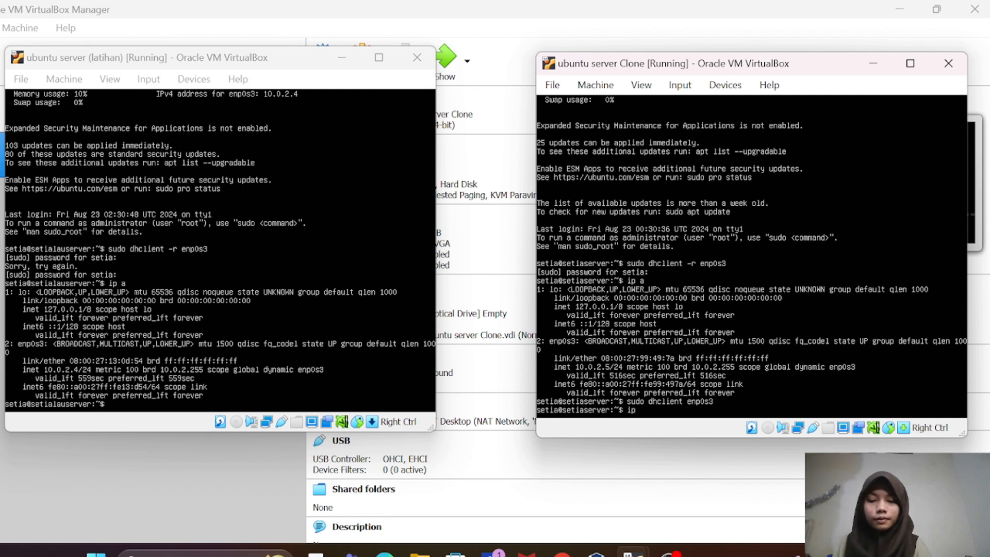
type(" a")
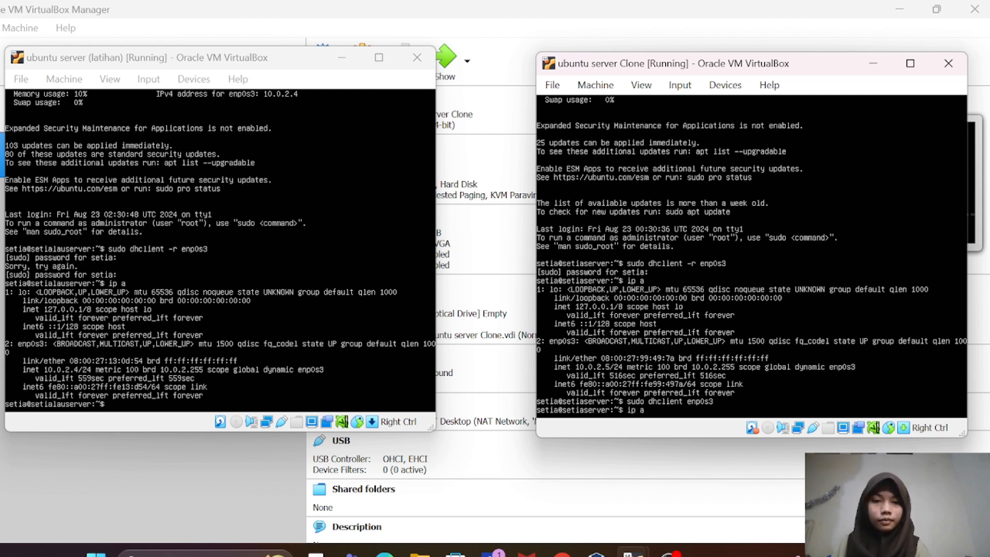
key("Return")
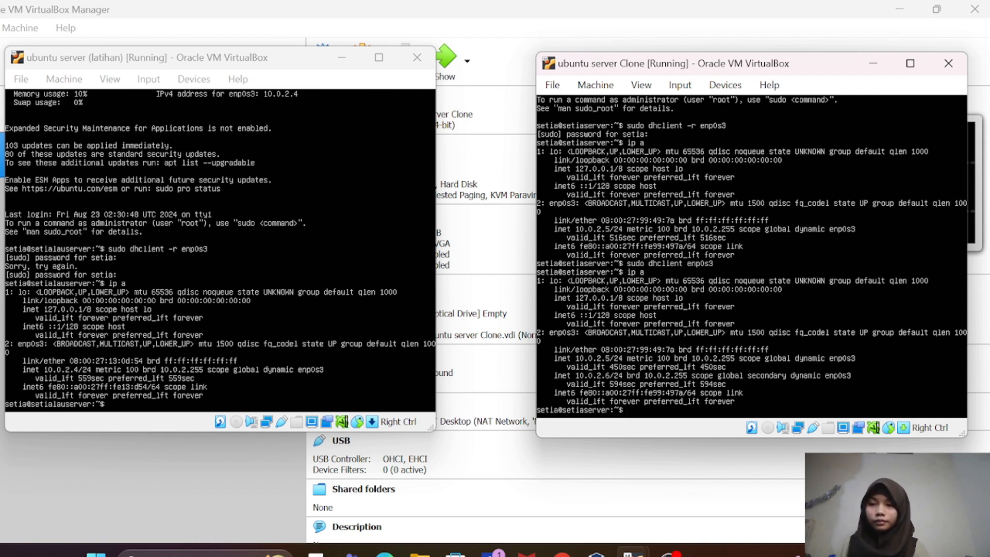
Request a new DHCP lease in the original ubuntu server's console with sudo dhclient enp0s3
left_click(247, 257)
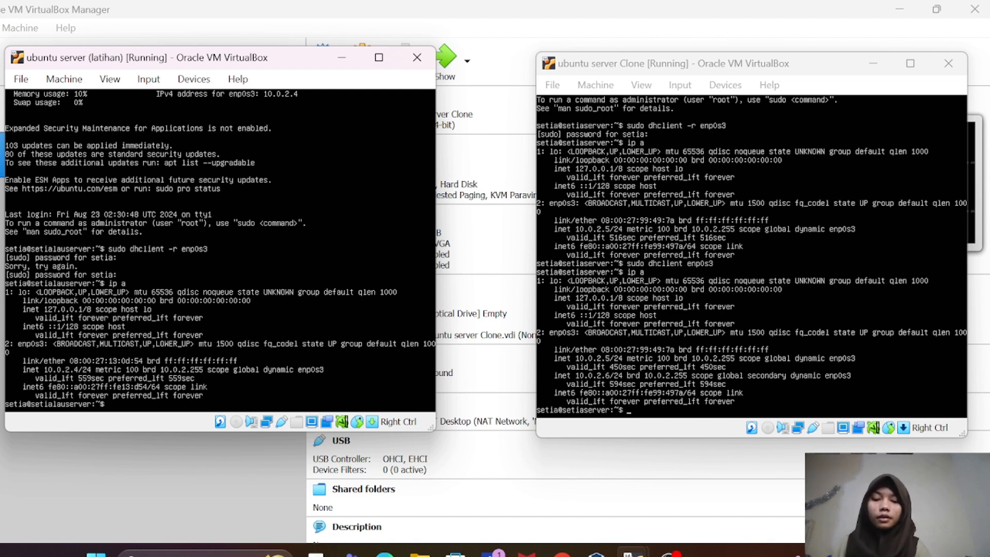
type("sudo")
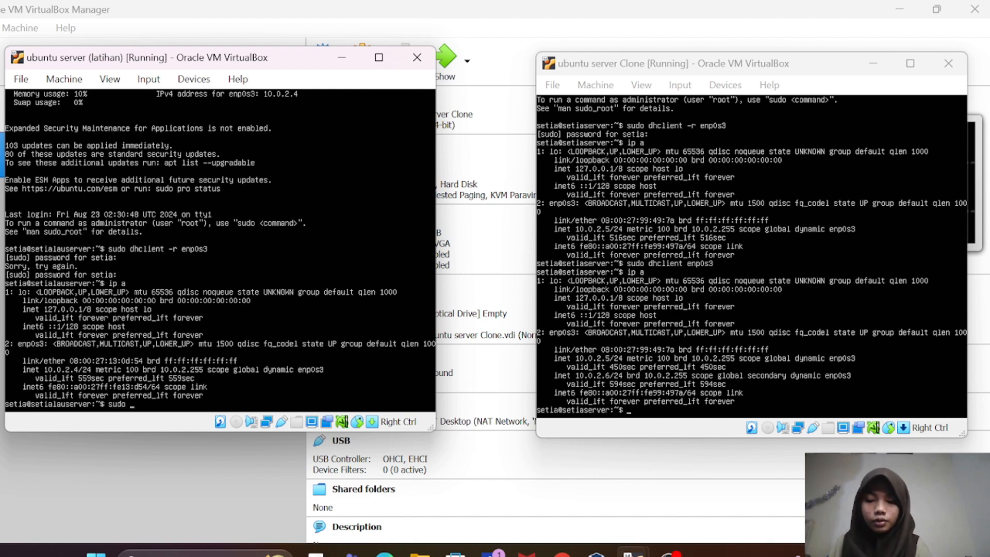
type(" dhcli")
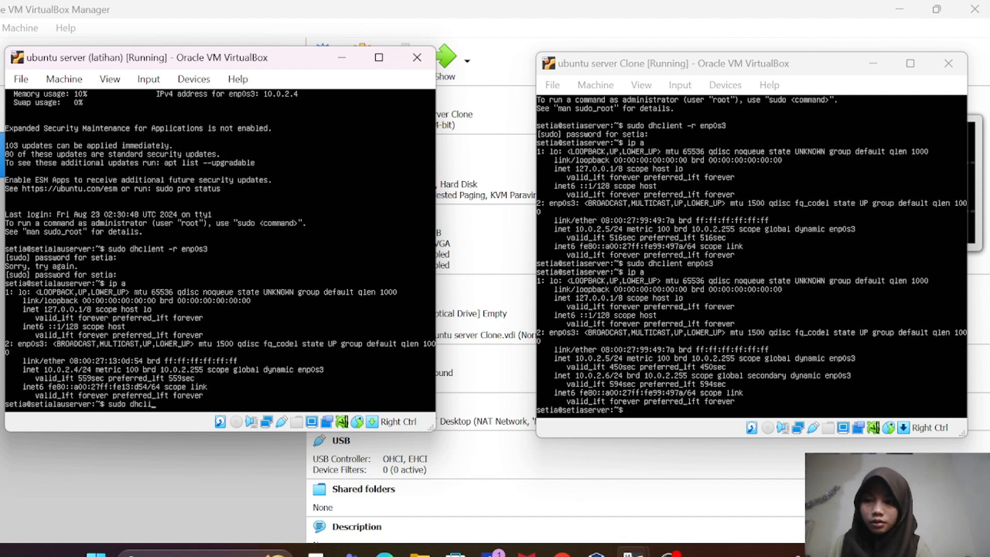
type("ent e")
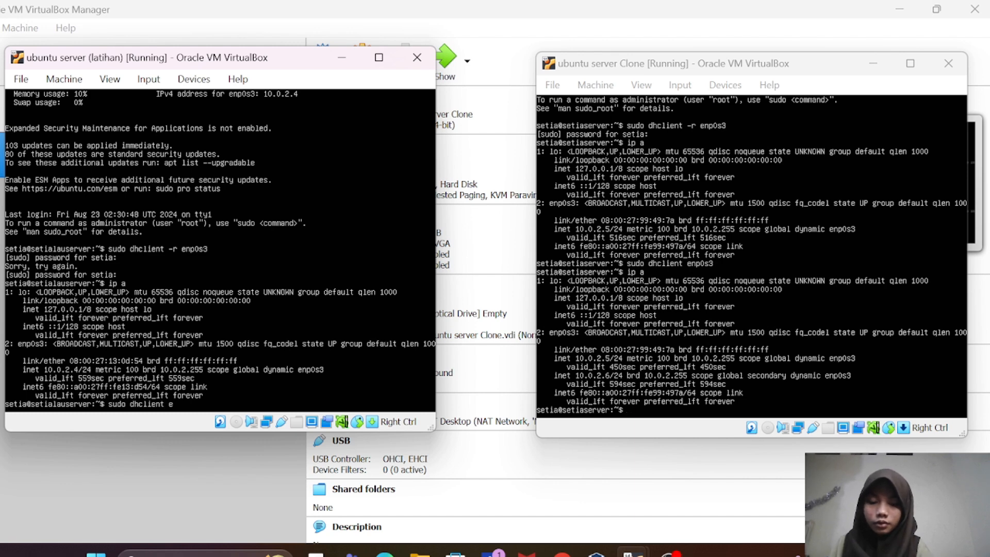
type("np")
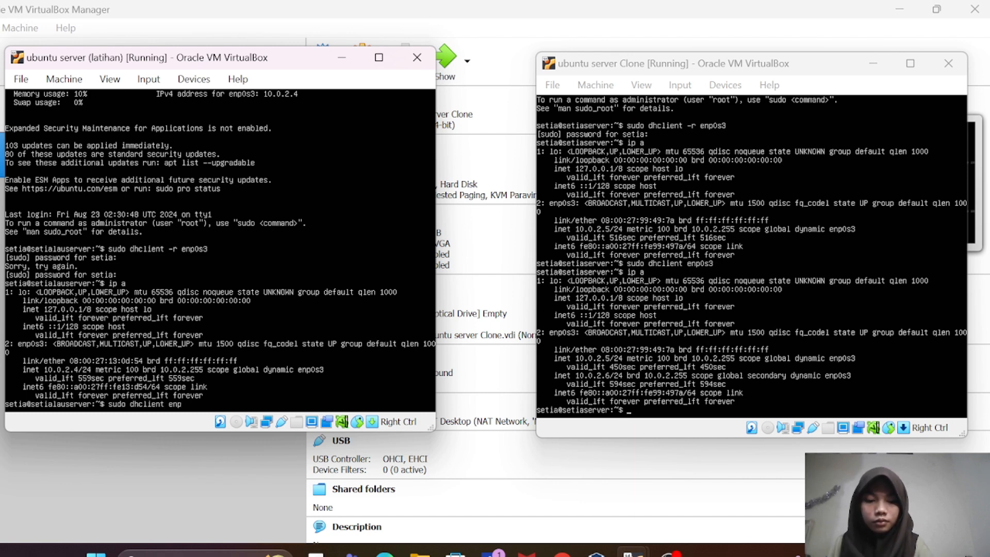
type("0s3")
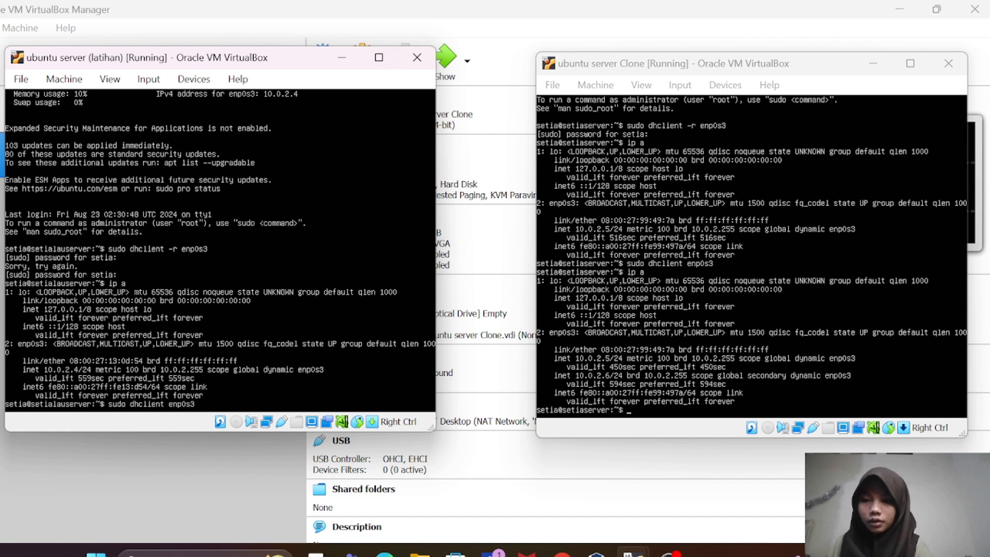
key("Return")
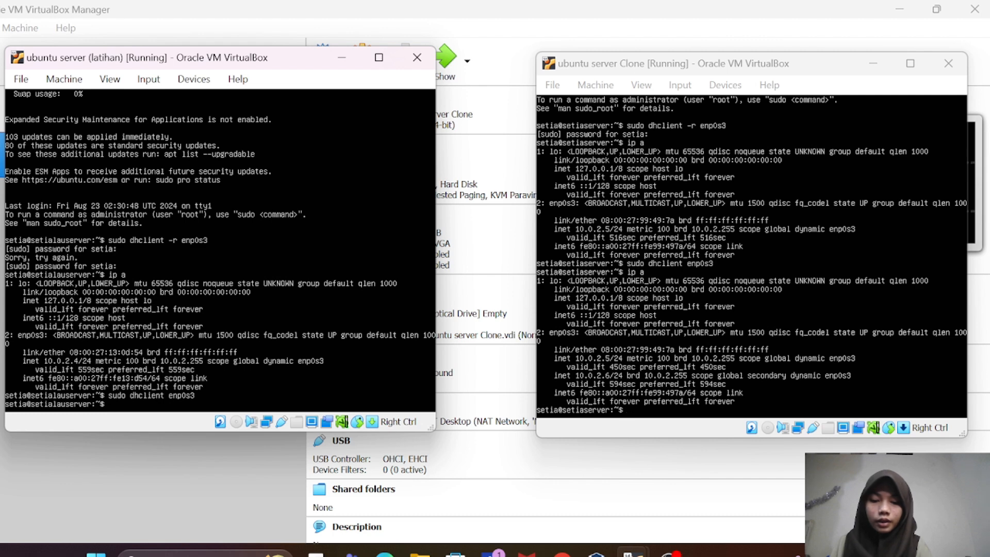
Run ip a in the original ubuntu server's console to check its addresses after the lease request
type("ip")
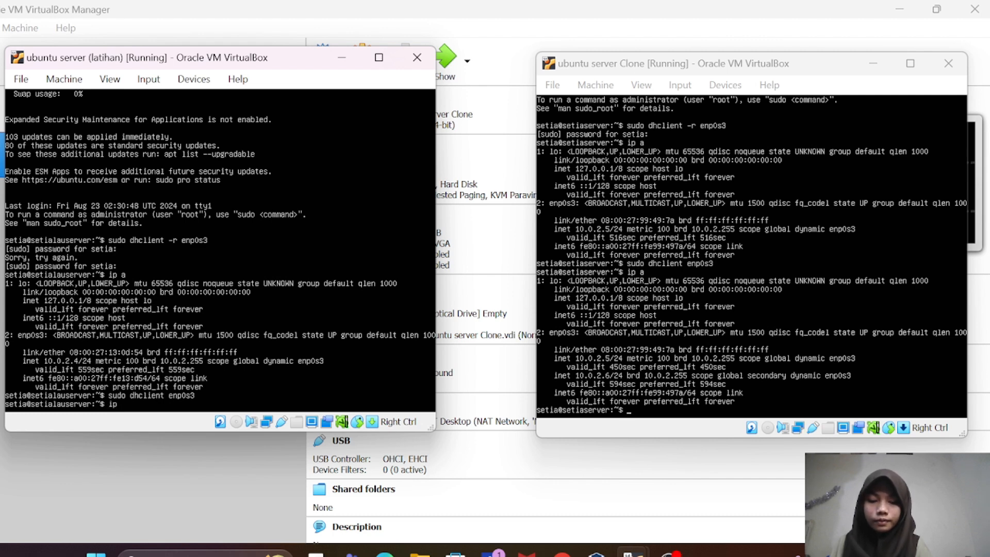
type(" a")
key("Return")
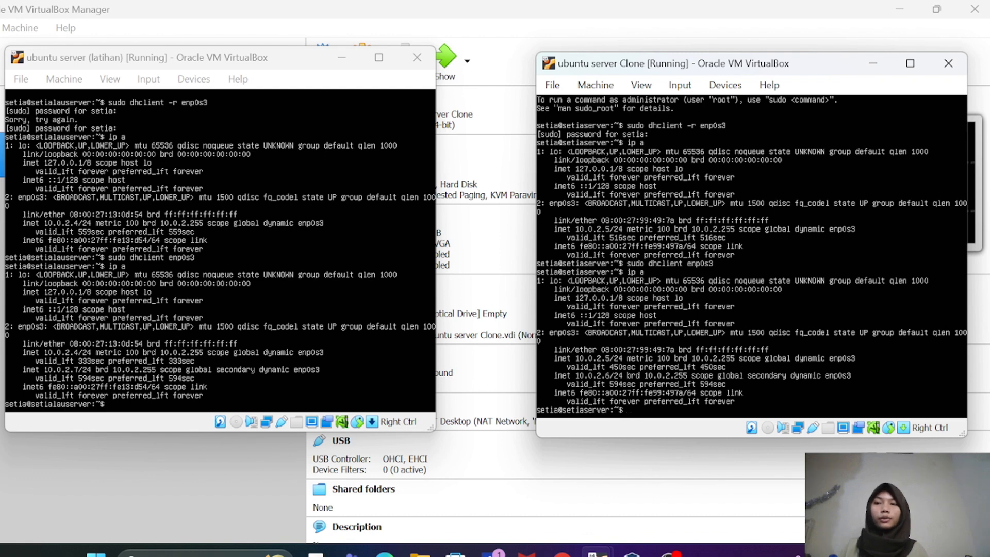
Ping the clone at 10.0.2.5 from the original ubuntu server's console, stopping it after several replies
left_click(221, 258)
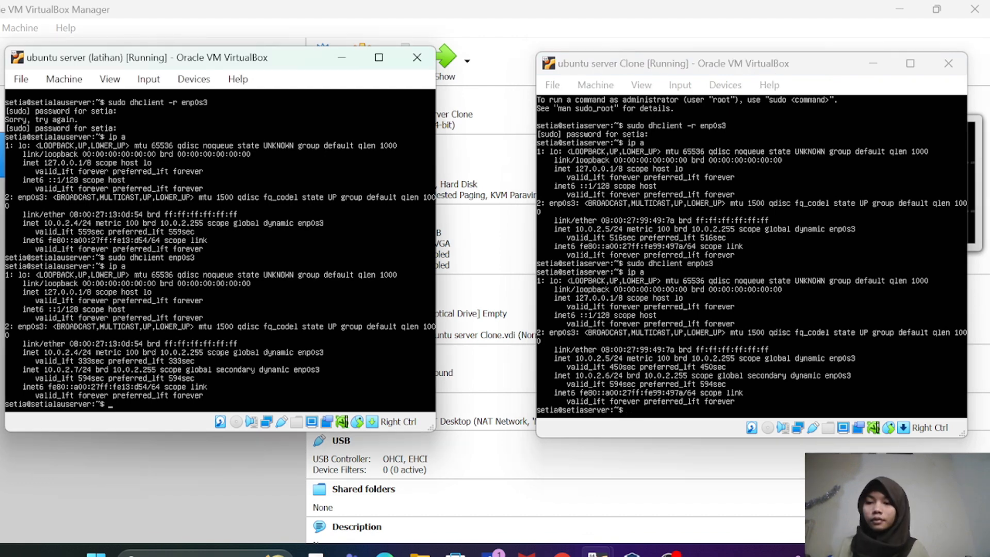
type("ping 10")
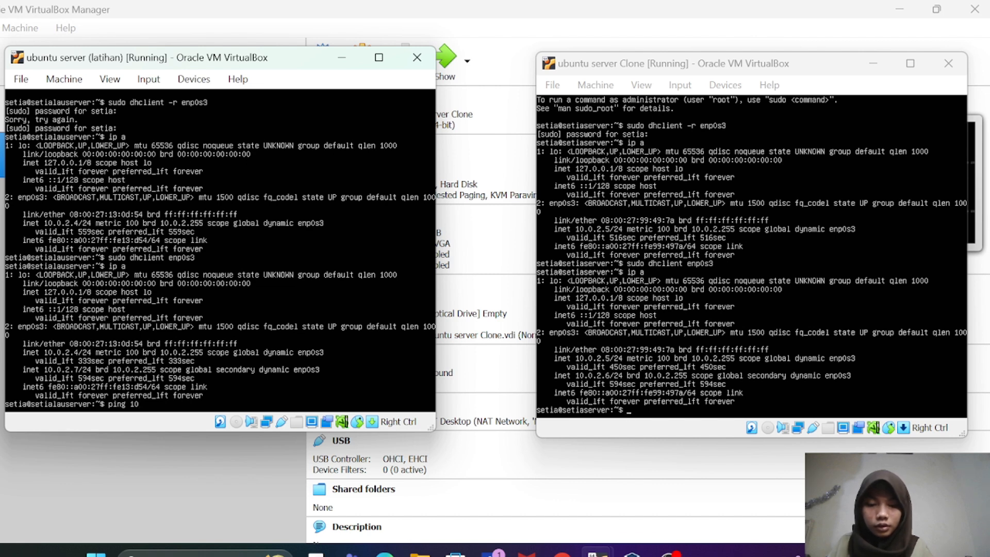
type(".")
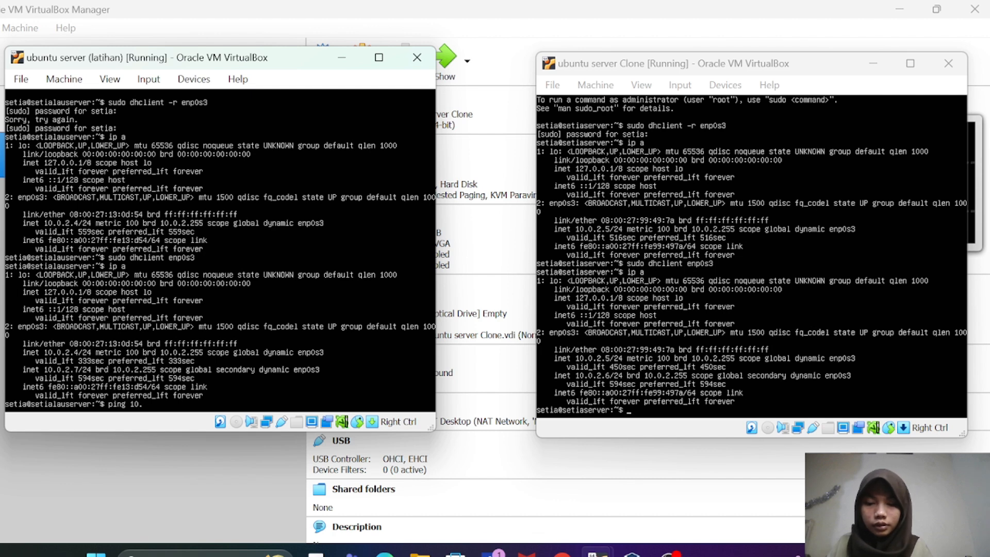
type("0.2.")
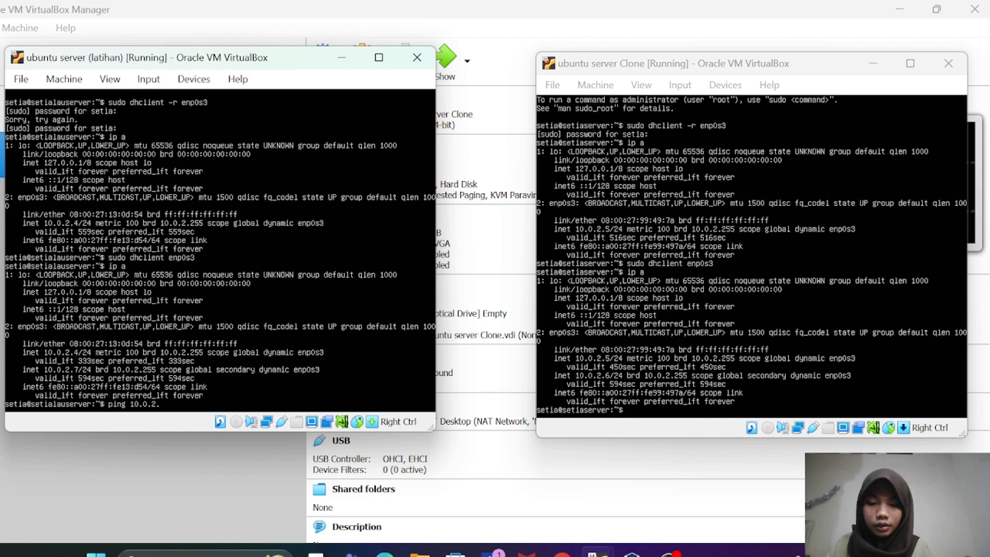
type("5")
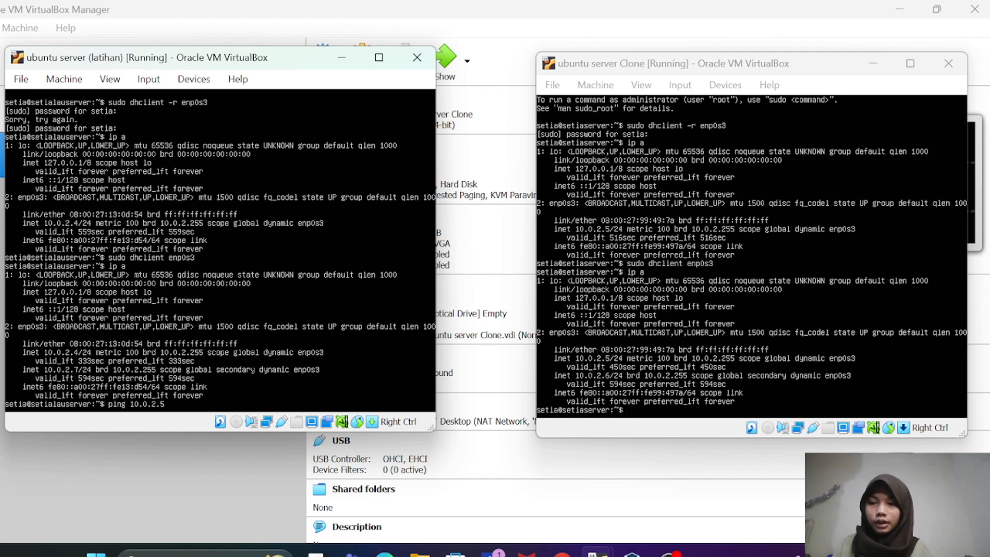
key("Return")
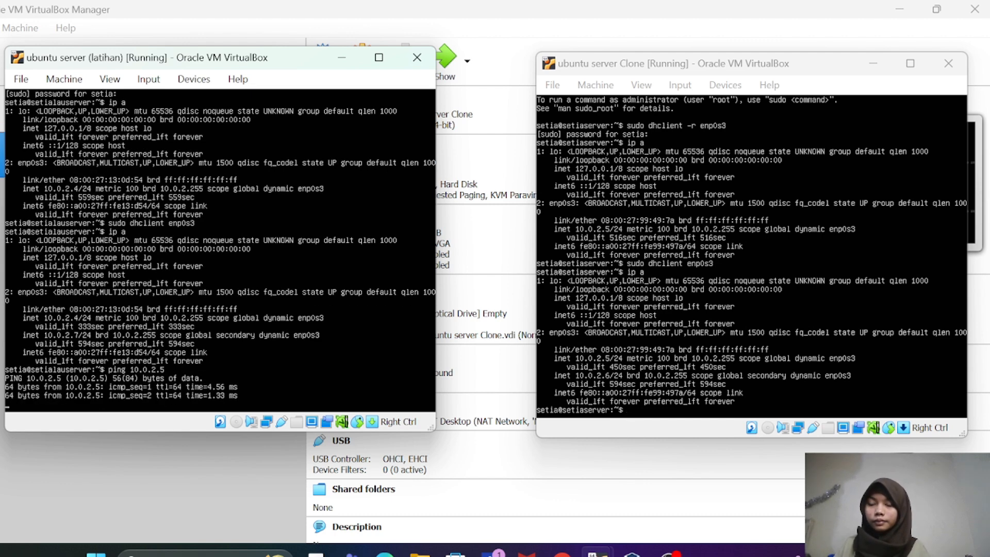
key("ctrl+c")
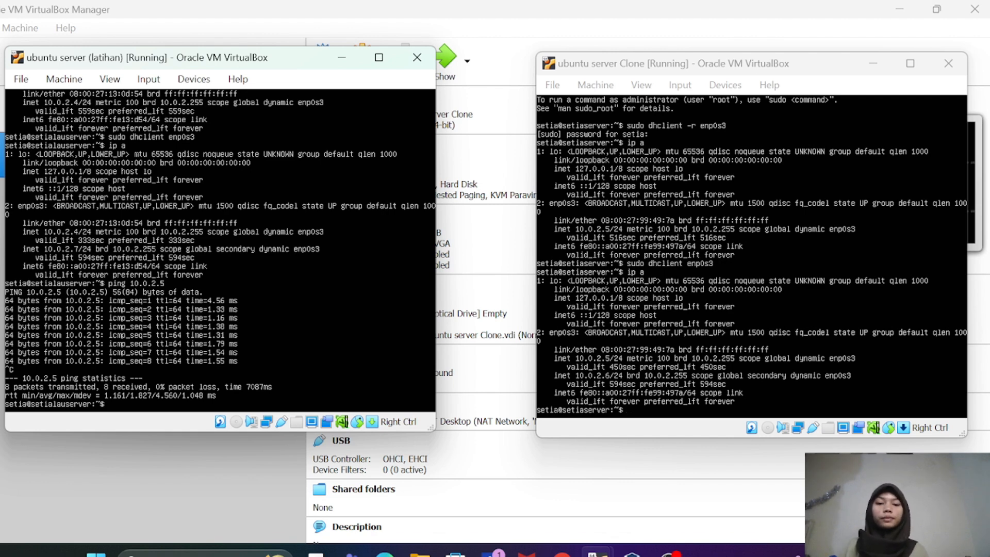
Ping the original server at 10.0.2.4 from the ubuntu server Clone console, stopping it after some replies
key("alt+Tab")
type("ping")
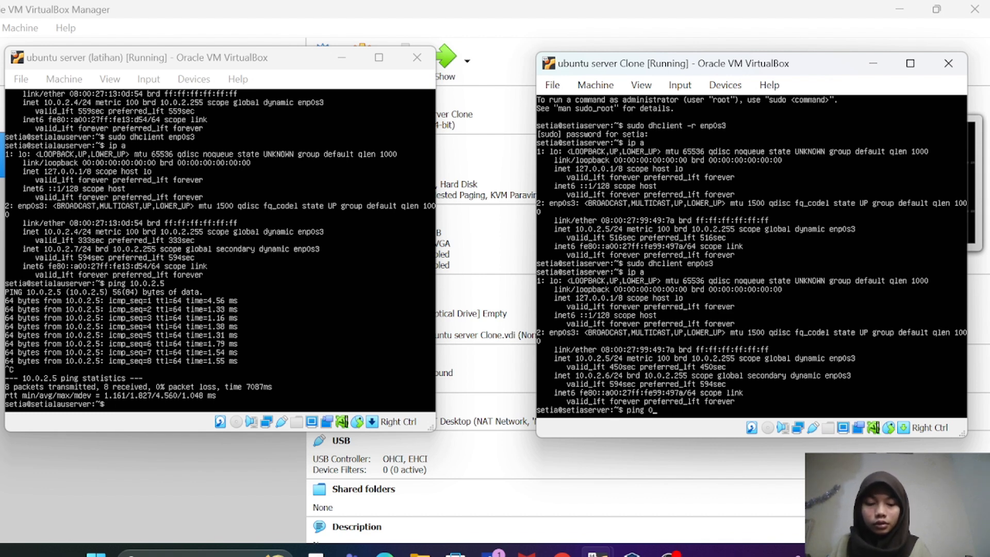
key("BackSpace")
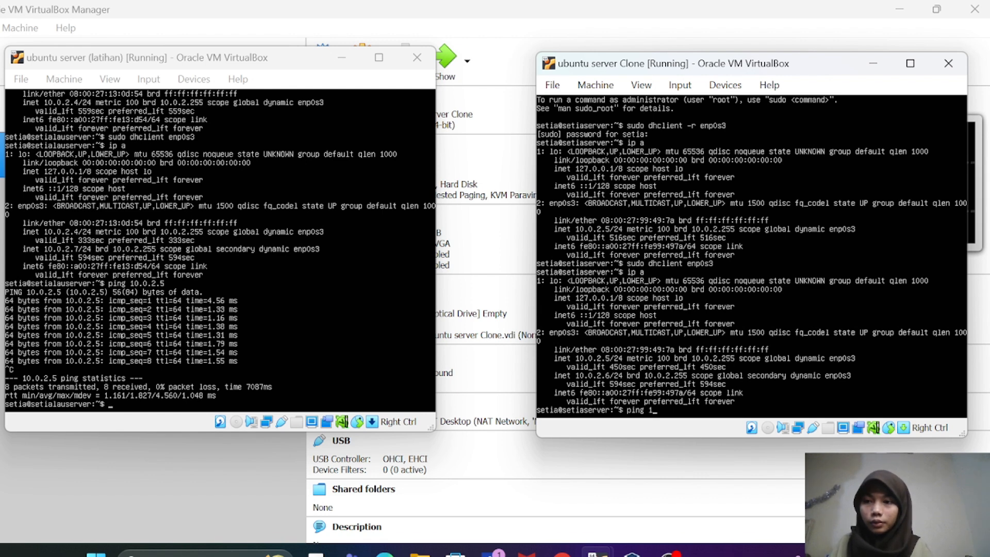
type("0.")
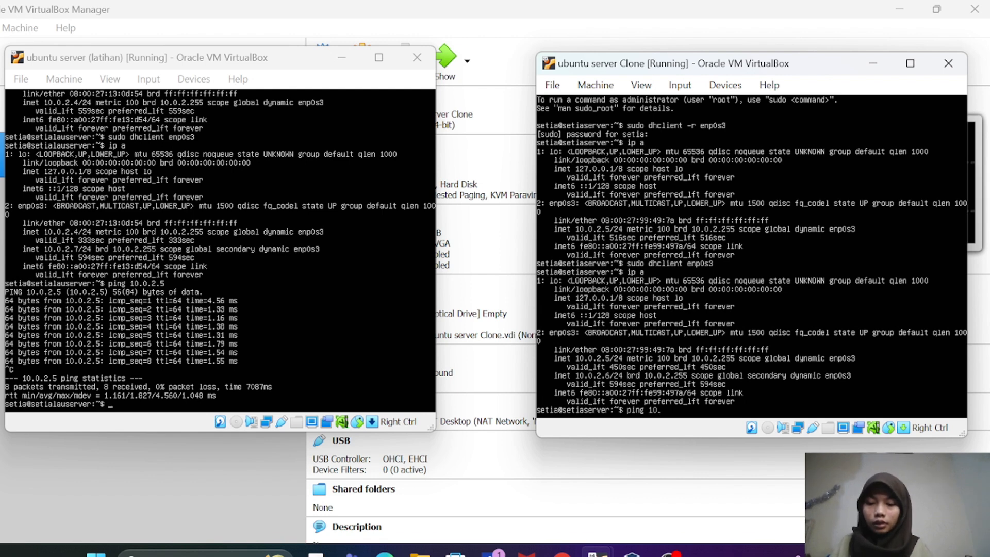
type("2")
key("BackSpace")
type("0")
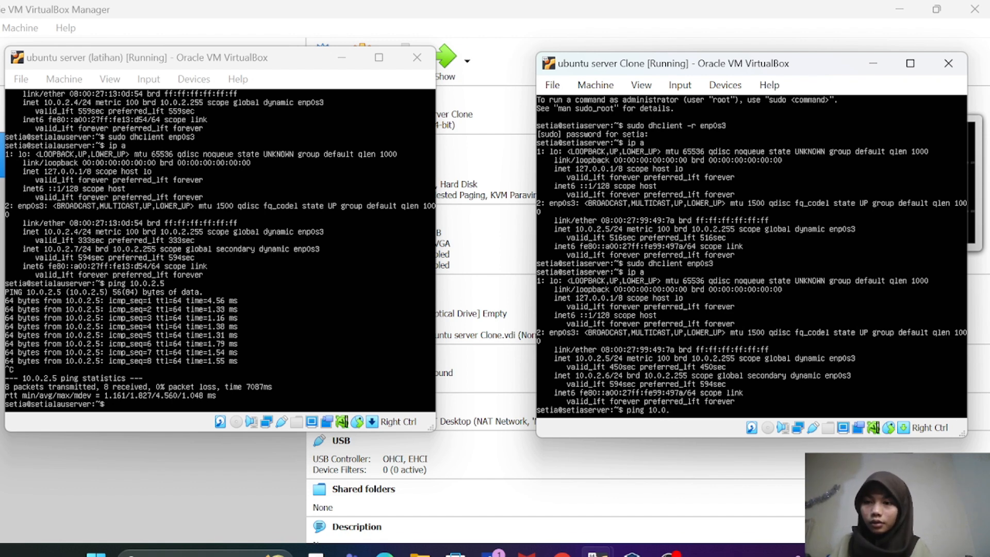
type(".2")
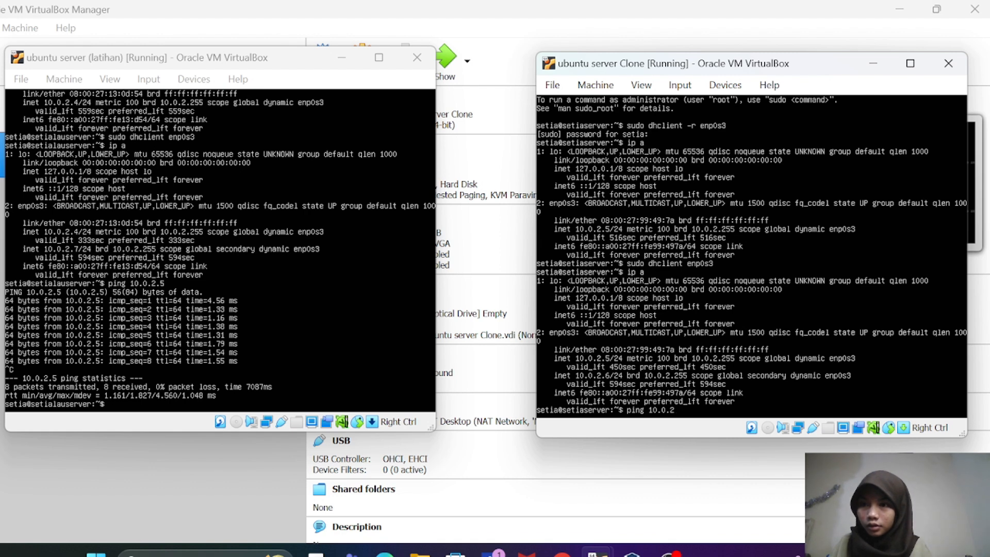
type(".")
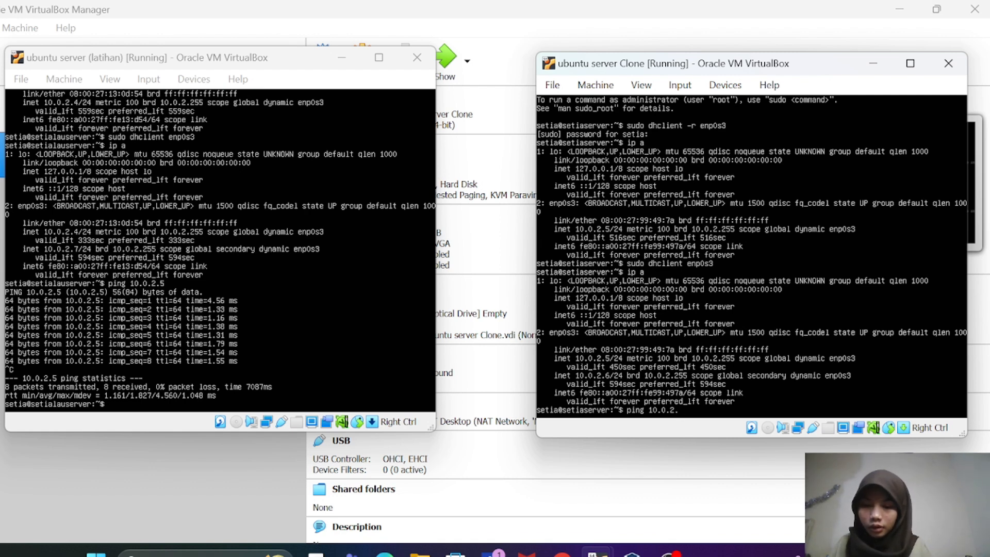
type("4")
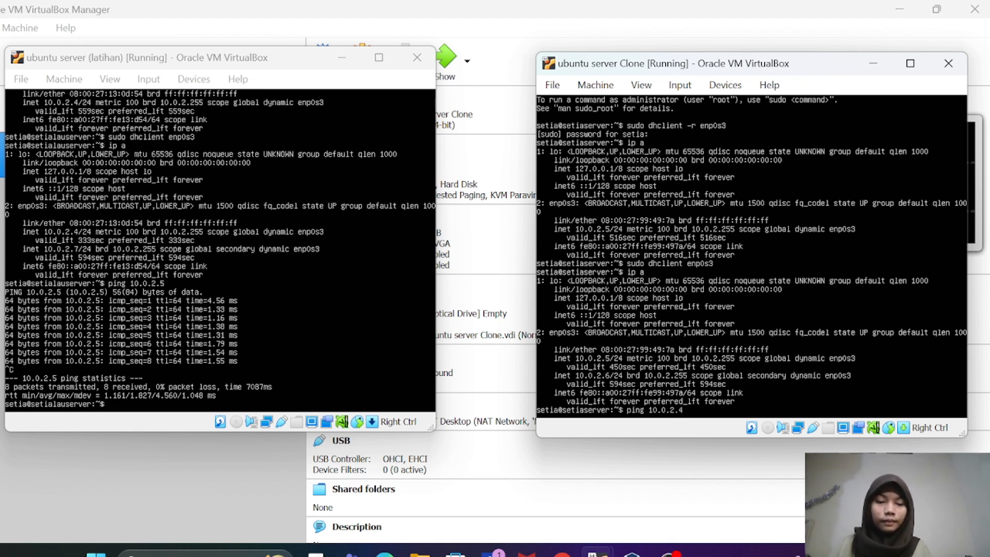
key("Return")
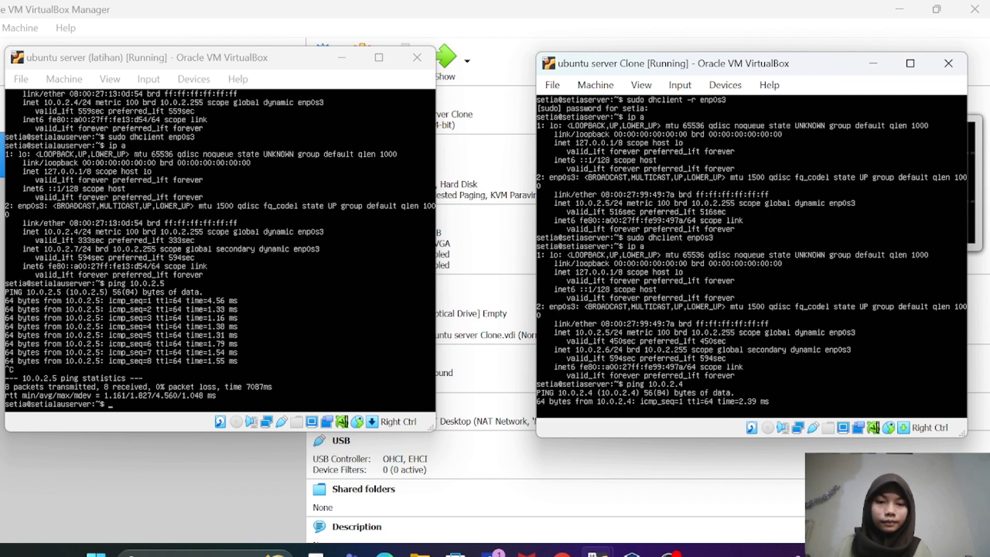
key("ctrl+c")
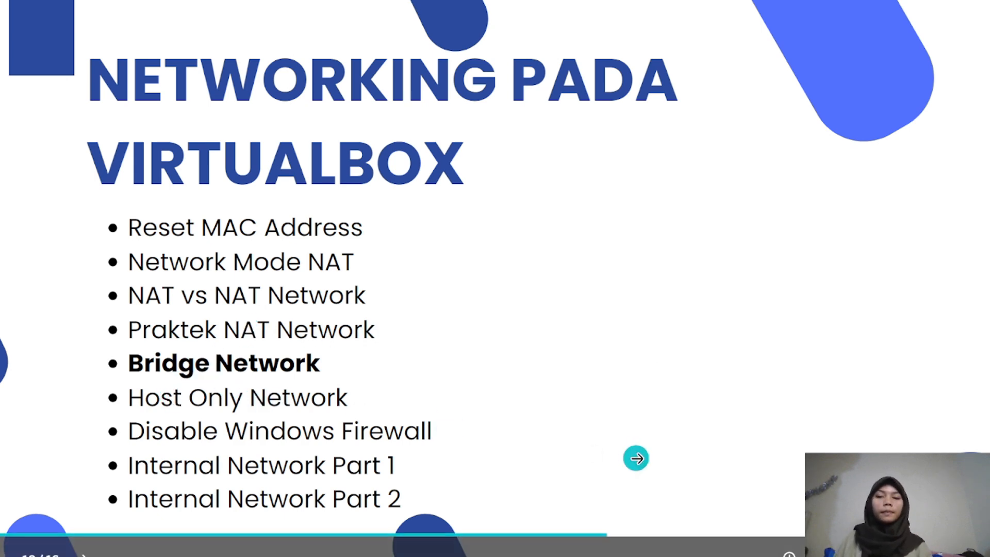
left_click(637, 457)
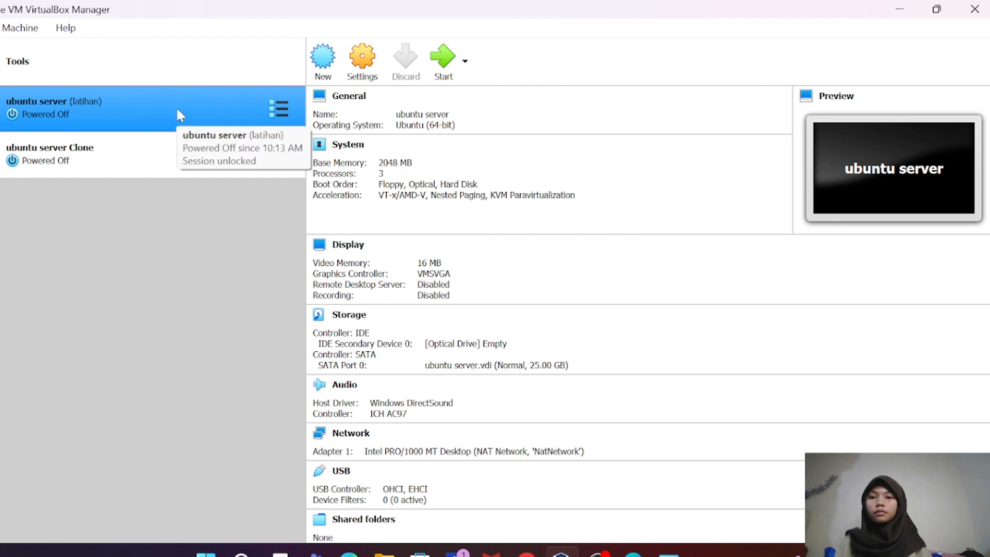
Attach Adapter 1 of the original ubuntu server to Bridged Adapter and accept the settings
right_click(194, 108)
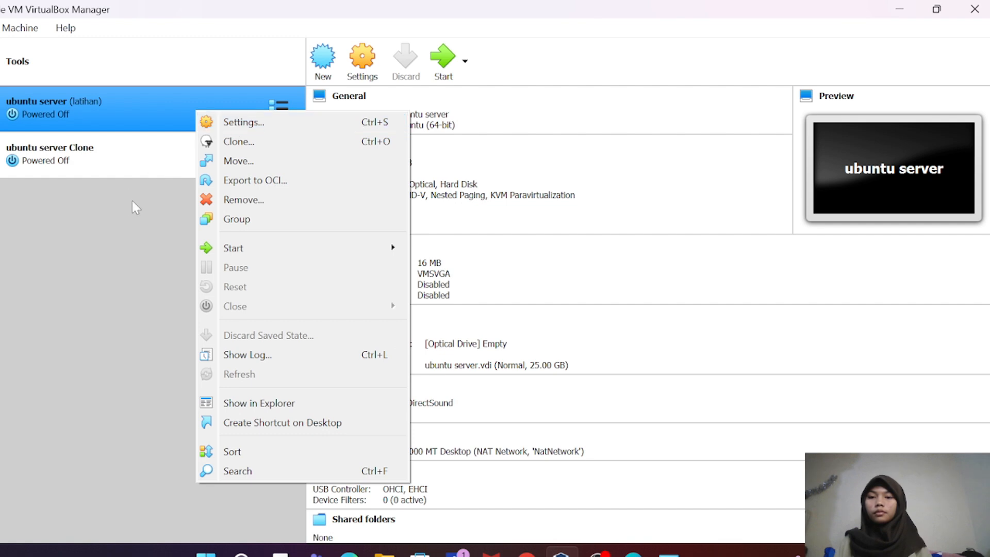
left_click(212, 122)
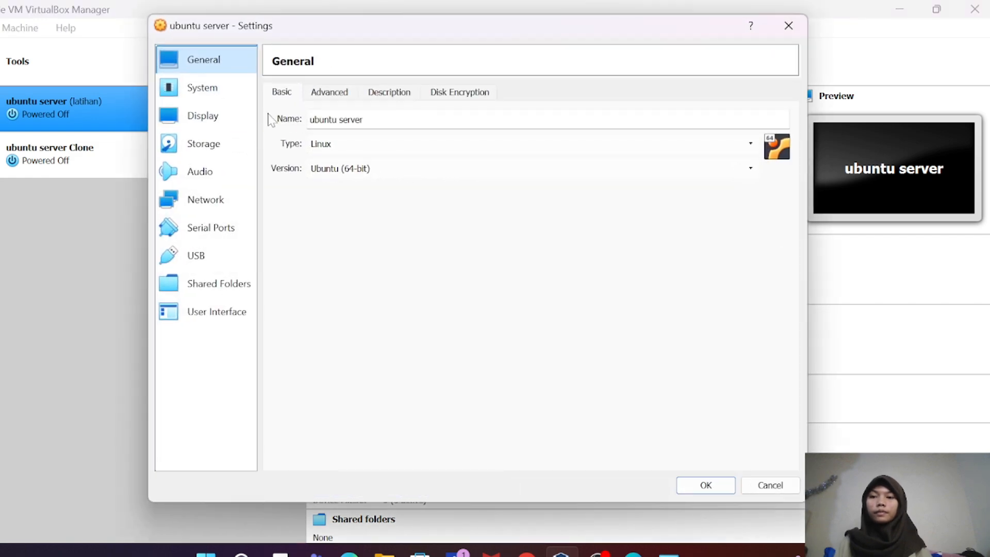
left_click(228, 207)
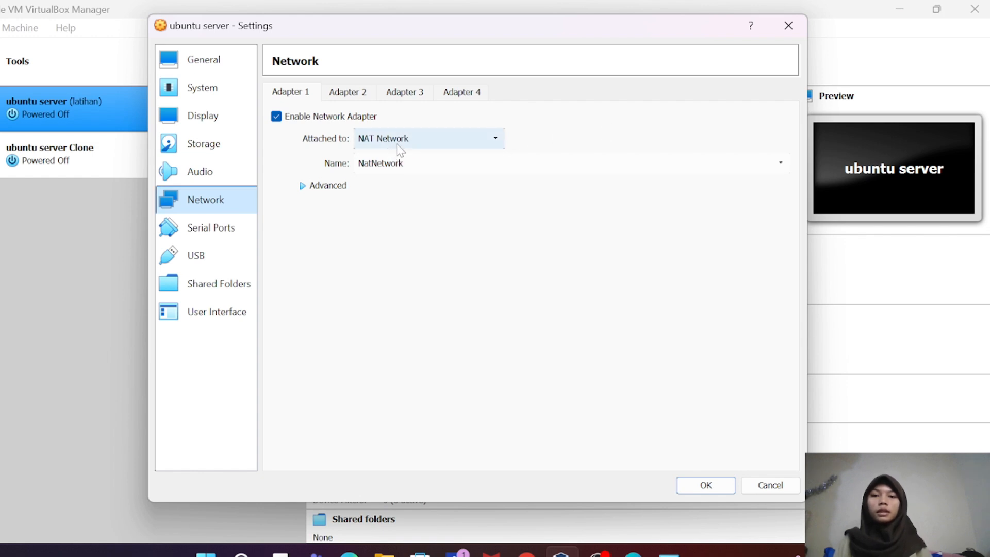
left_click(485, 148)
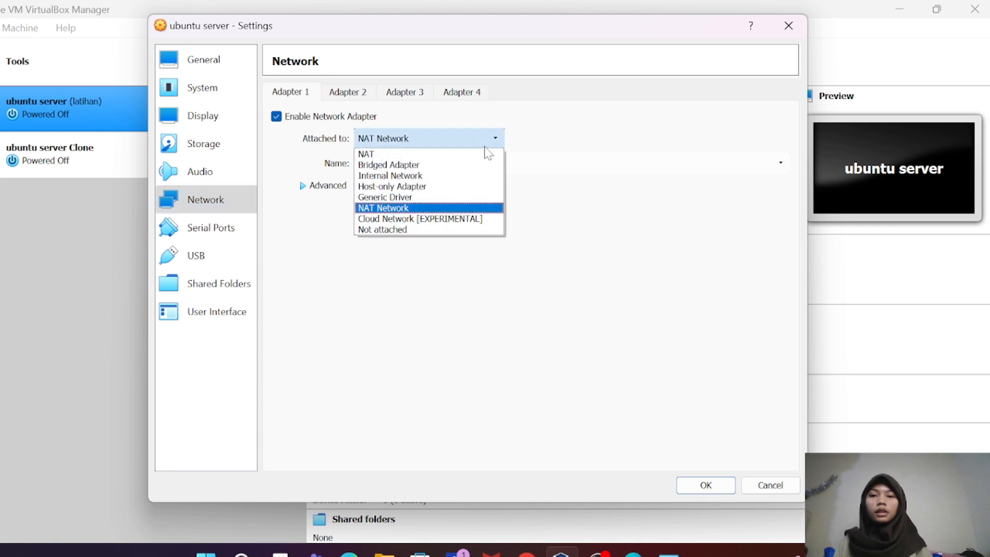
left_click(441, 167)
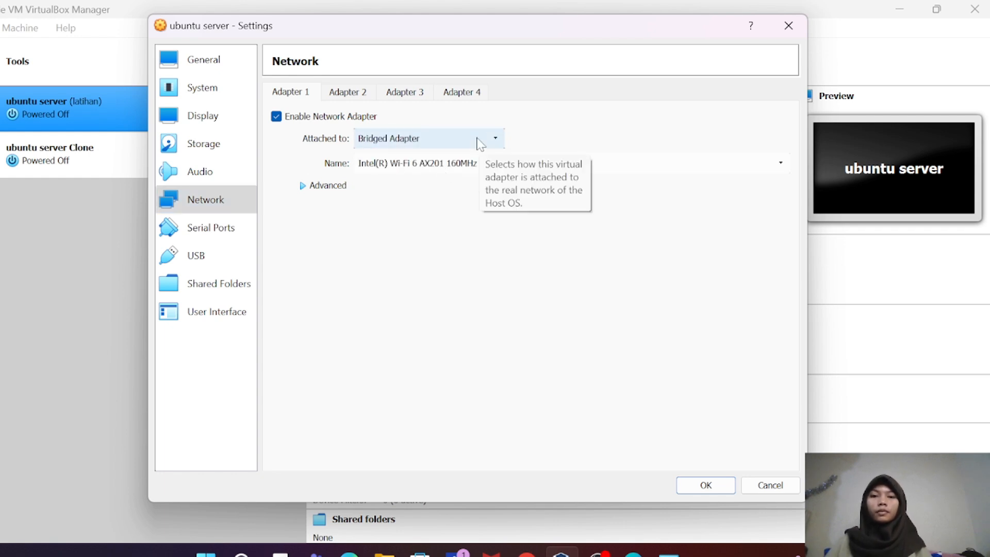
left_click(705, 489)
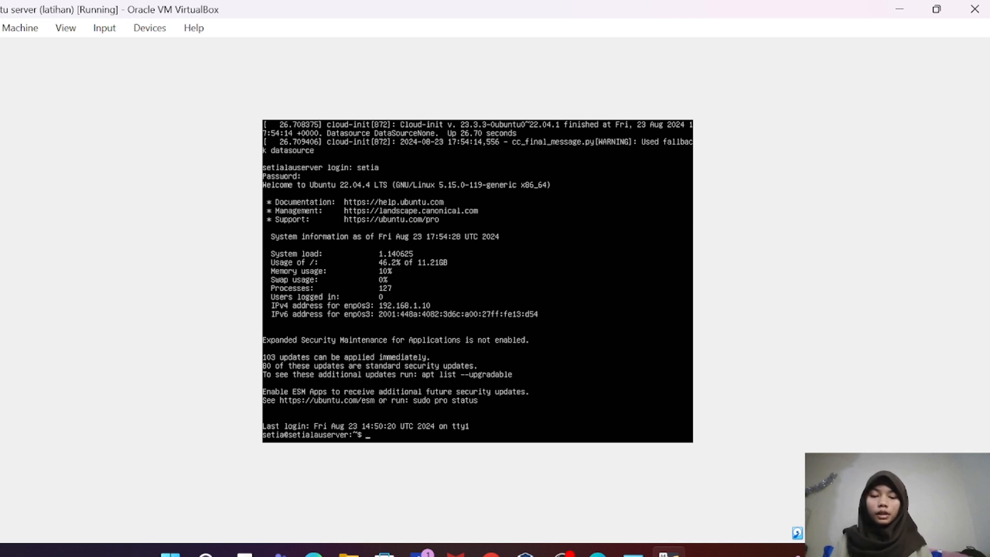
Run ip a in the original ubuntu server's console to check its addresses on the bridged network
type("ip")
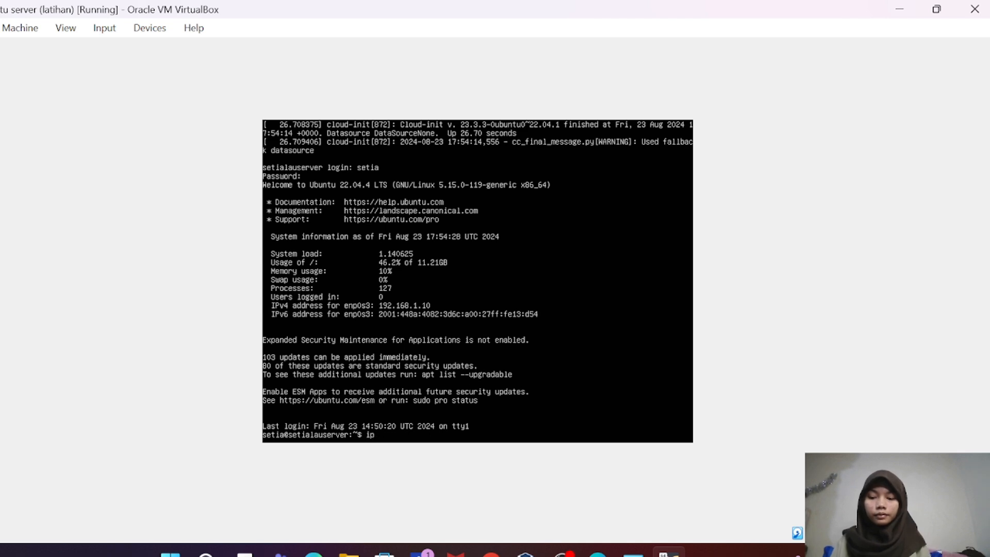
type("a a")
key("Return")
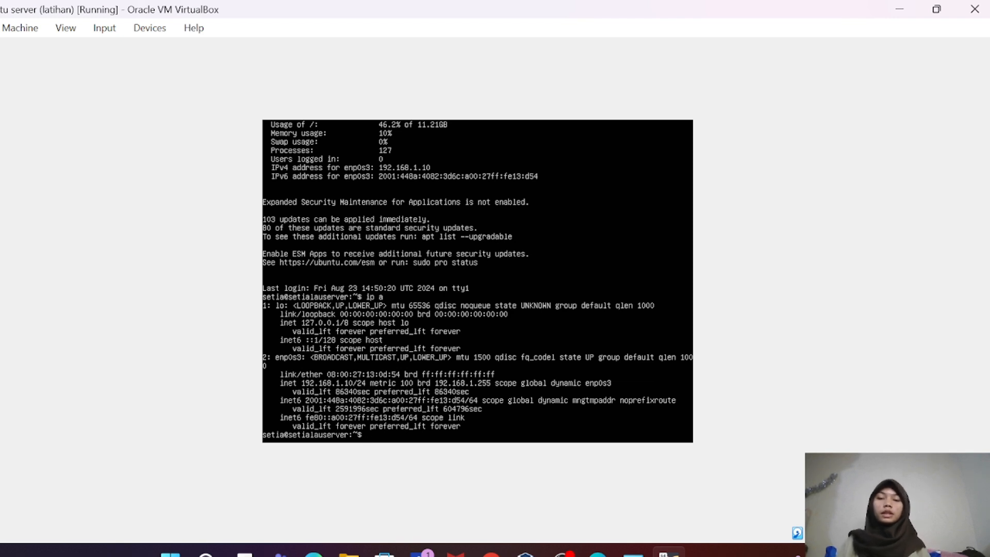
key("alt+Tab")
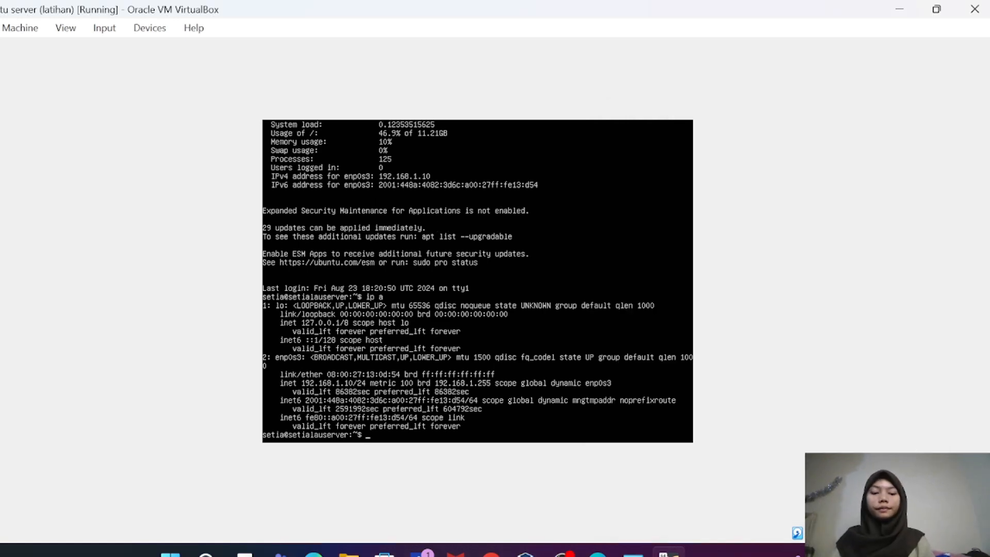
Ping 192.168.1.10 from the original ubuntu server's console and stop it after some replies
type("ping")
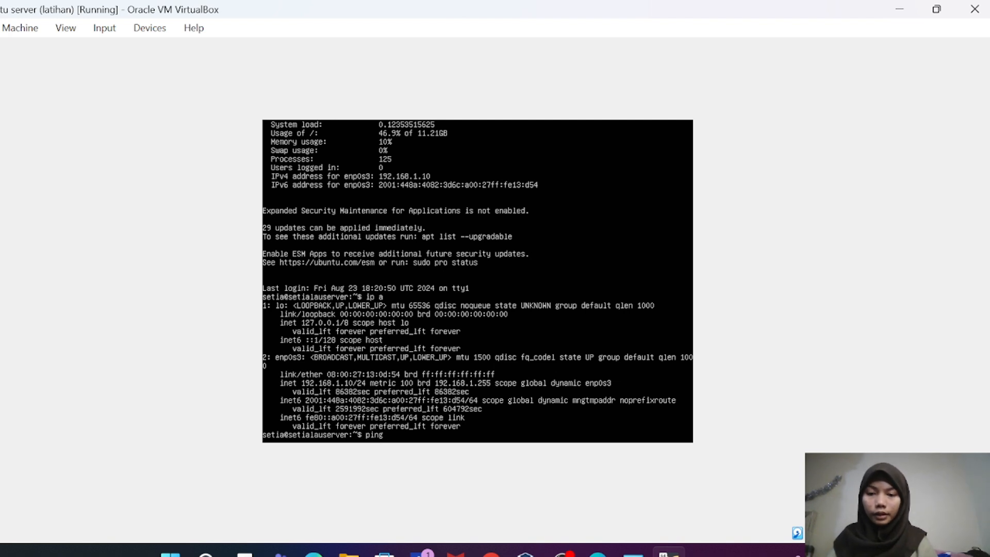
type(" 1")
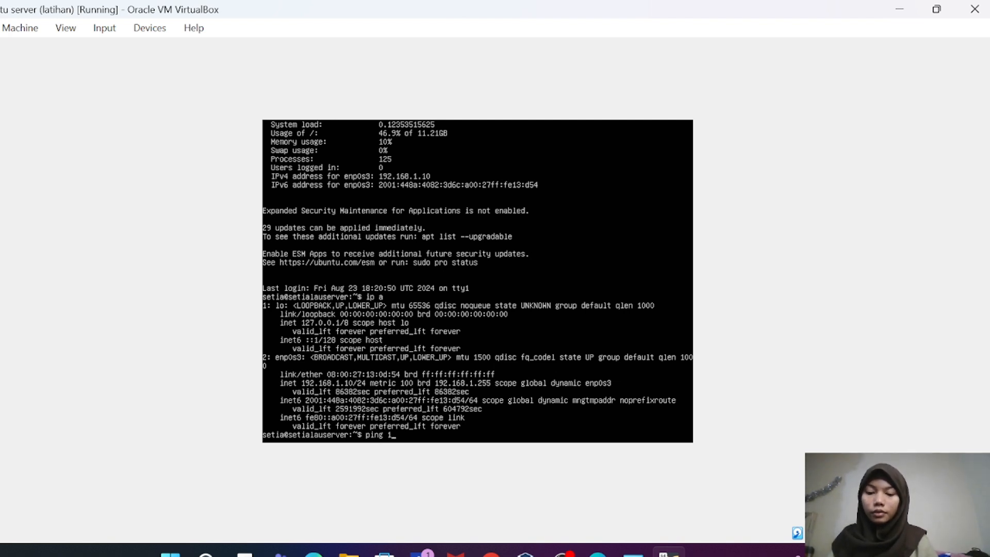
type("92.")
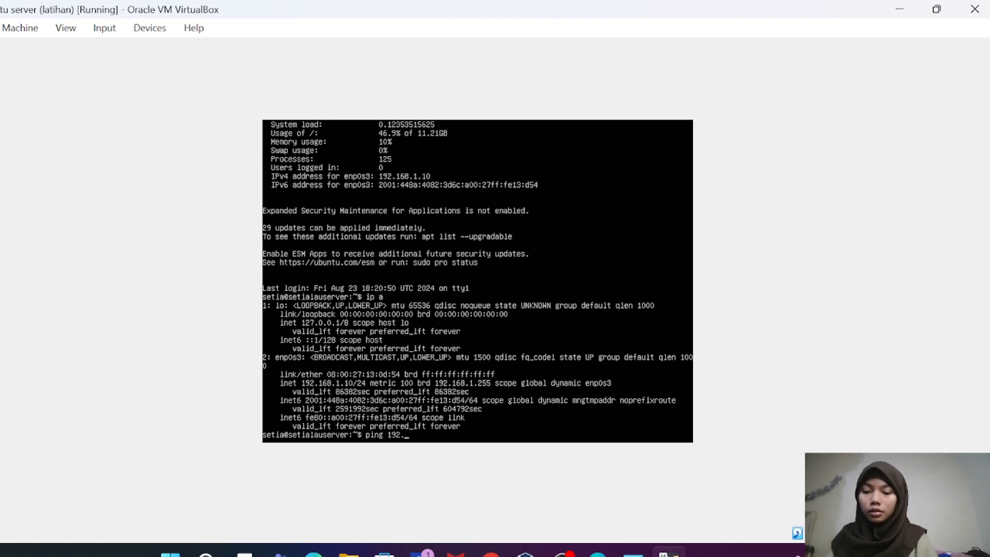
type("168")
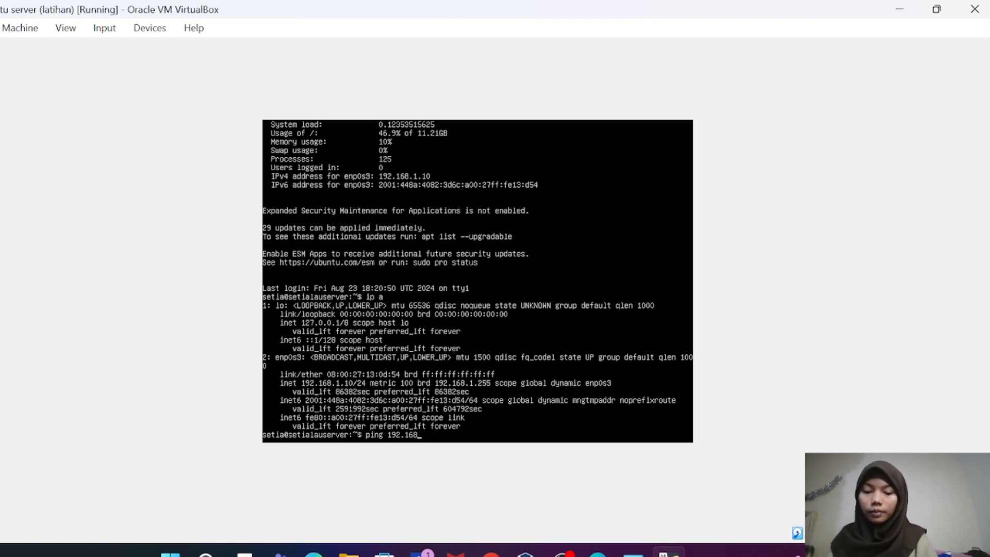
type(".")
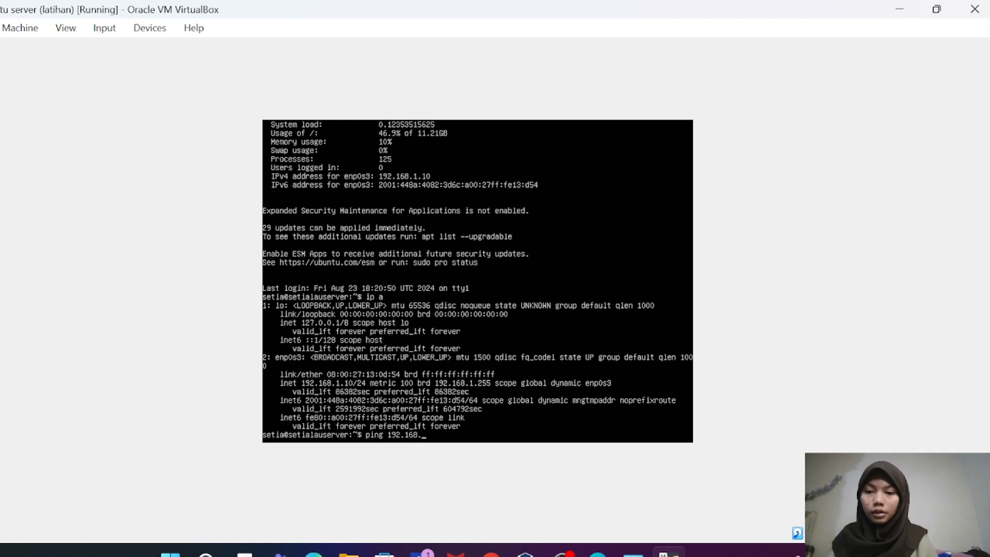
type("1")
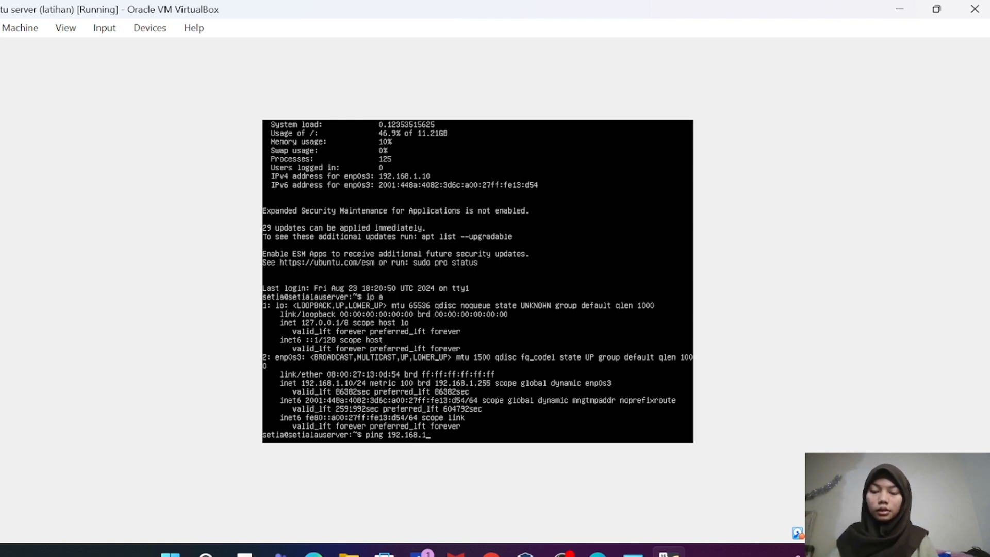
type(".10")
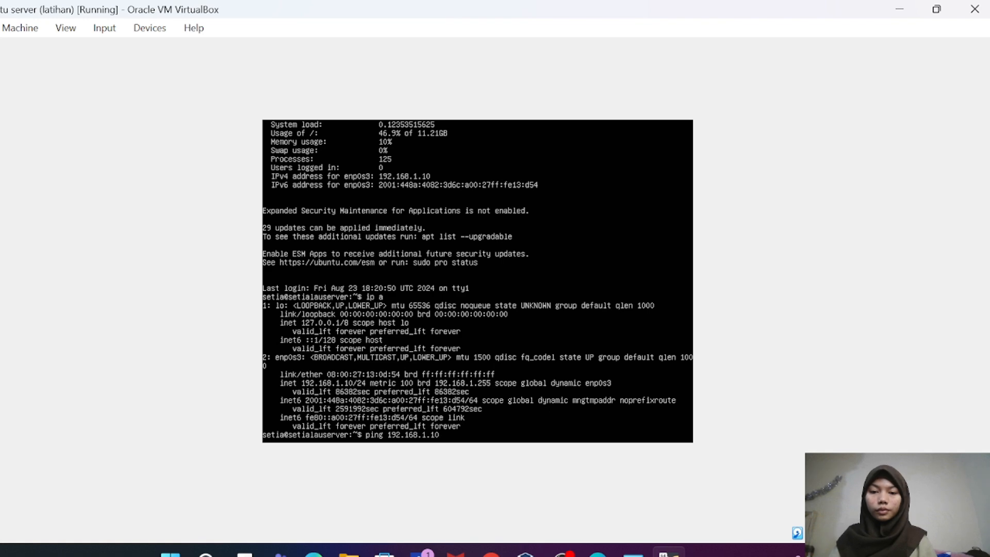
key("Return")
key("ctrl+c")
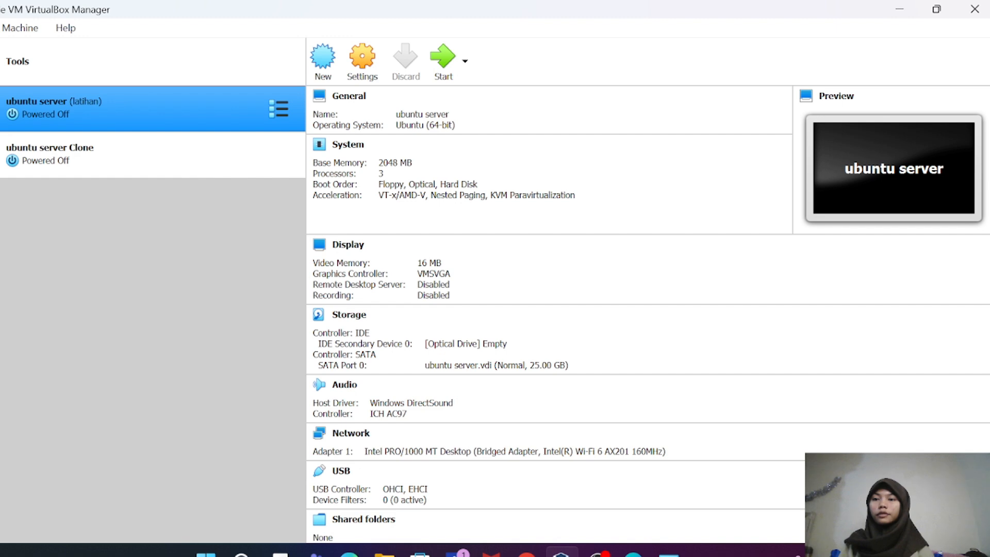
Examine the host-only adapter's IPv4 address and DHCP setting in Host Network Manager and its entry in the Windows Network Connections window
left_click(0, 28)
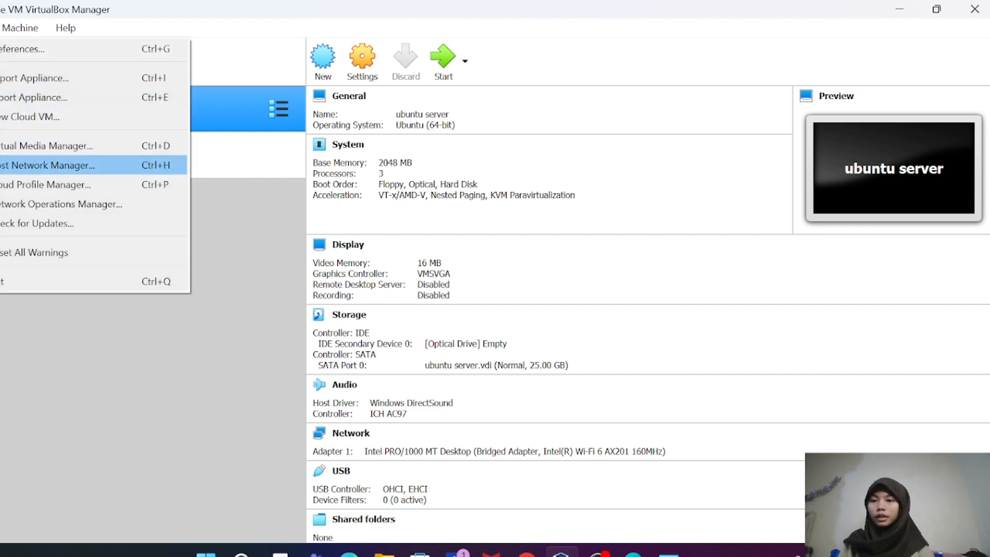
left_click(2, 167)
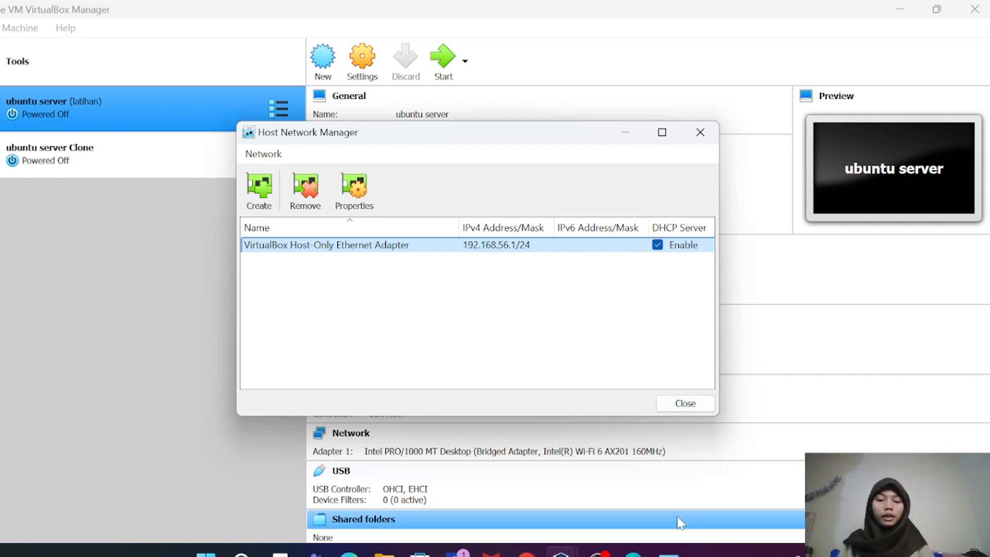
mouse_move(670, 549)
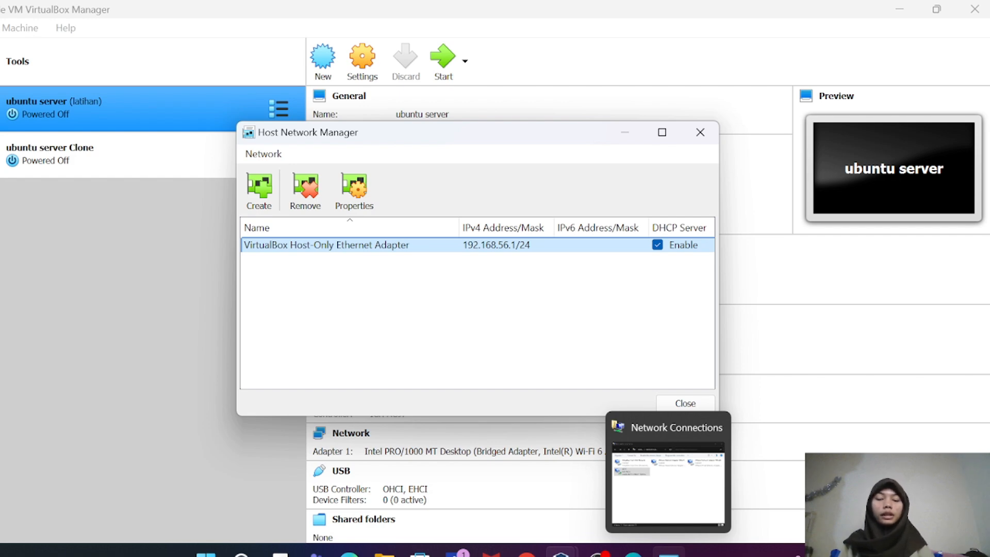
left_click(668, 482)
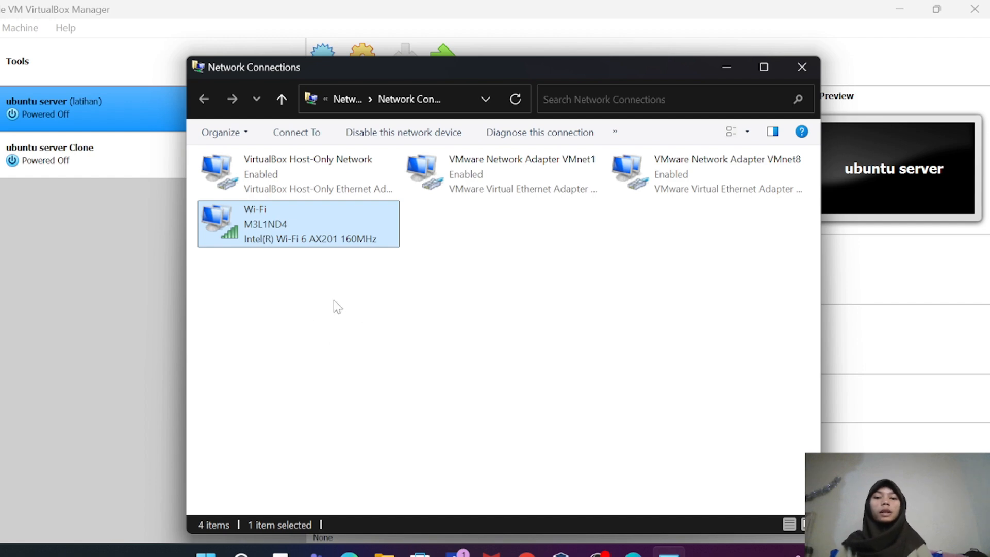
left_click(7, 230)
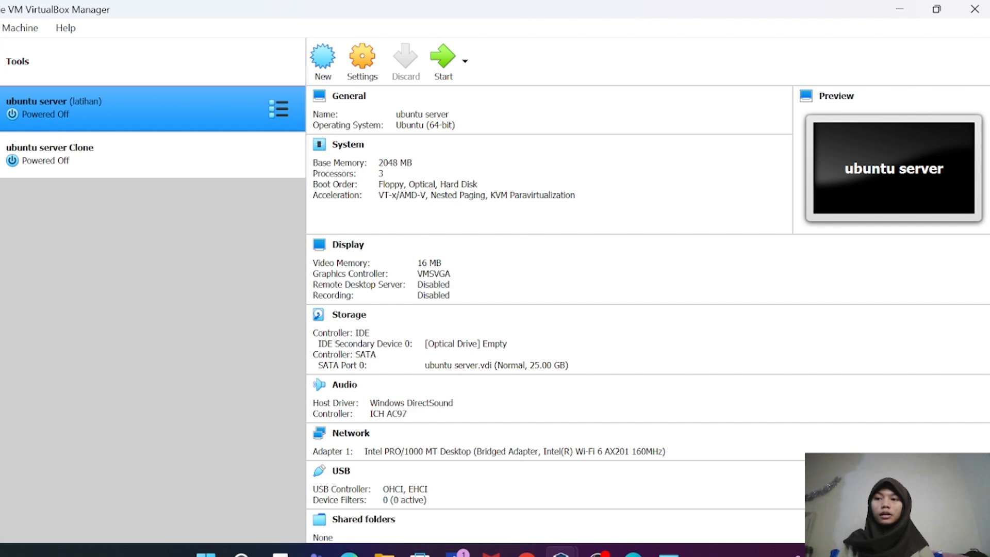
left_click(1, 28)
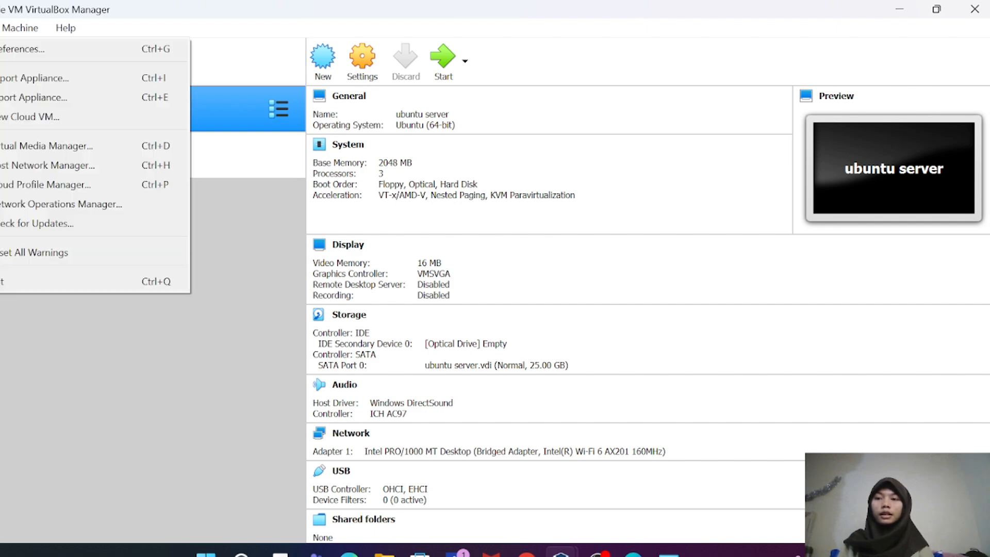
left_click(18, 169)
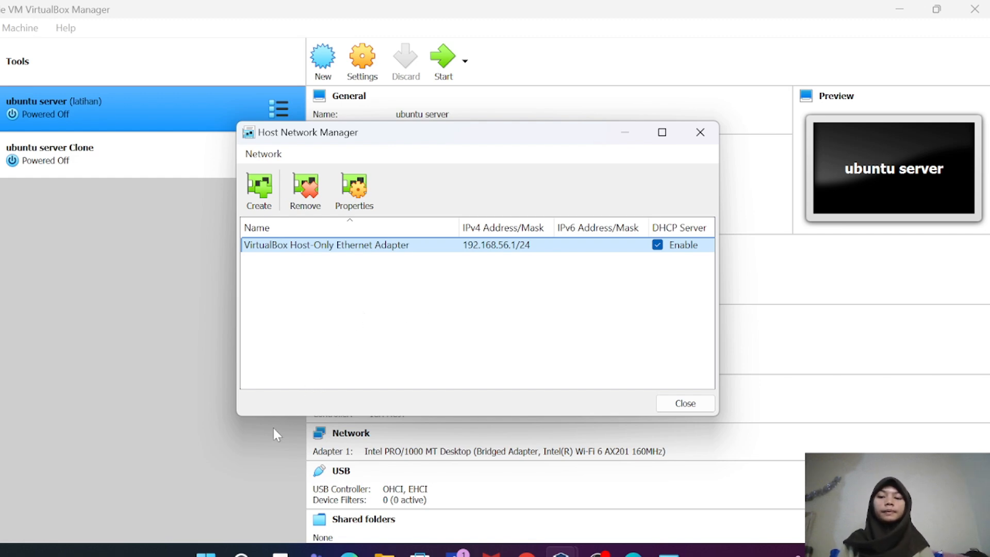
key("Escape")
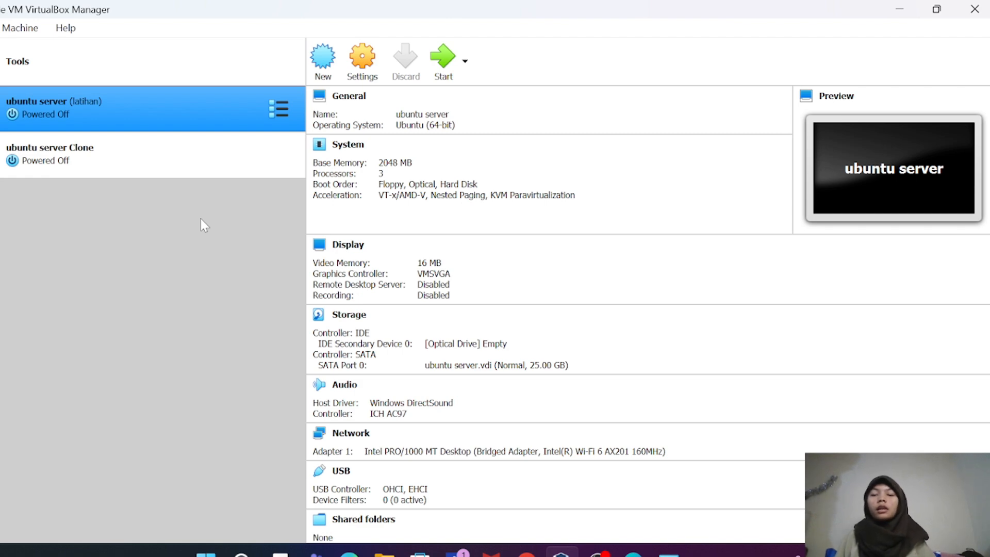
Attach Adapter 1 of the original ubuntu server to Host-only Adapter and accept the settings
left_click(376, 62)
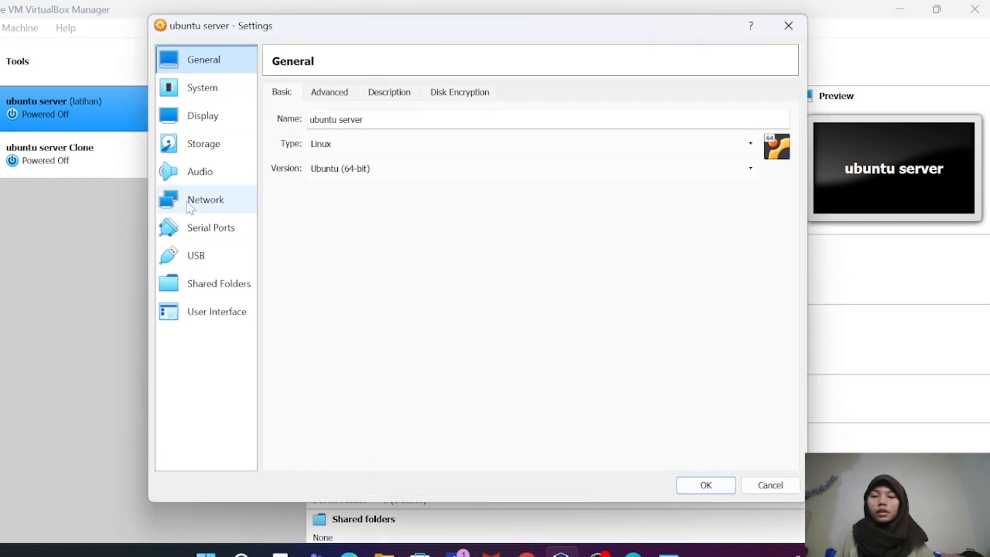
left_click(190, 207)
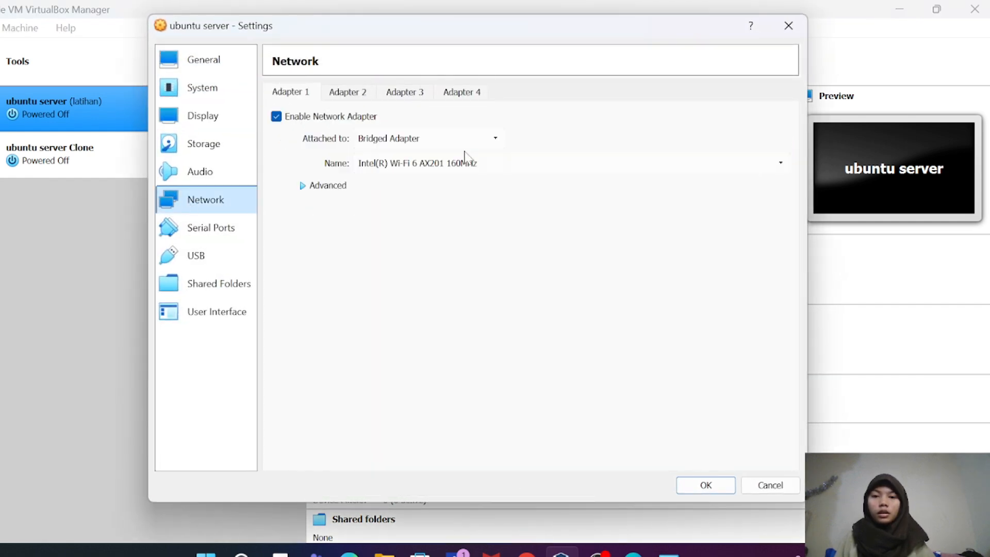
left_click(496, 141)
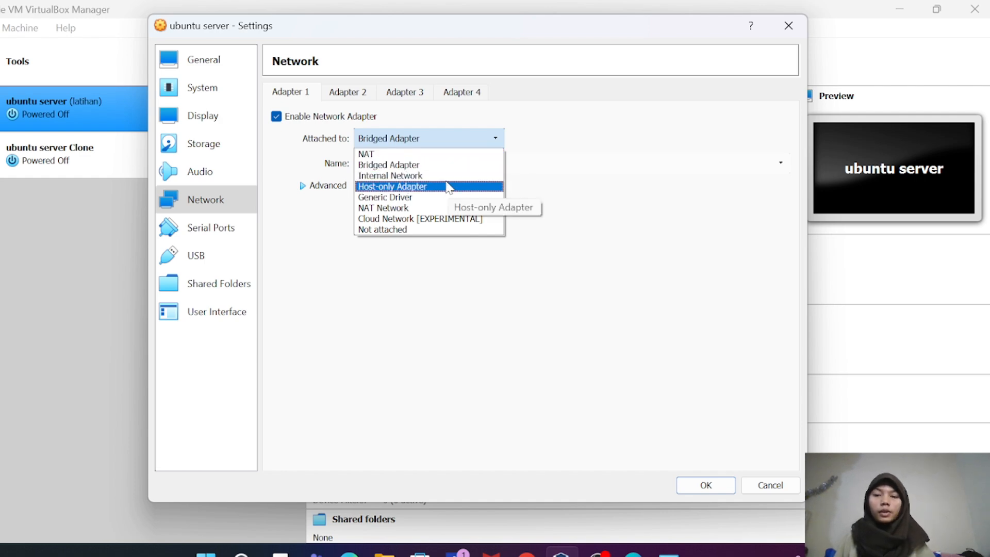
left_click(447, 187)
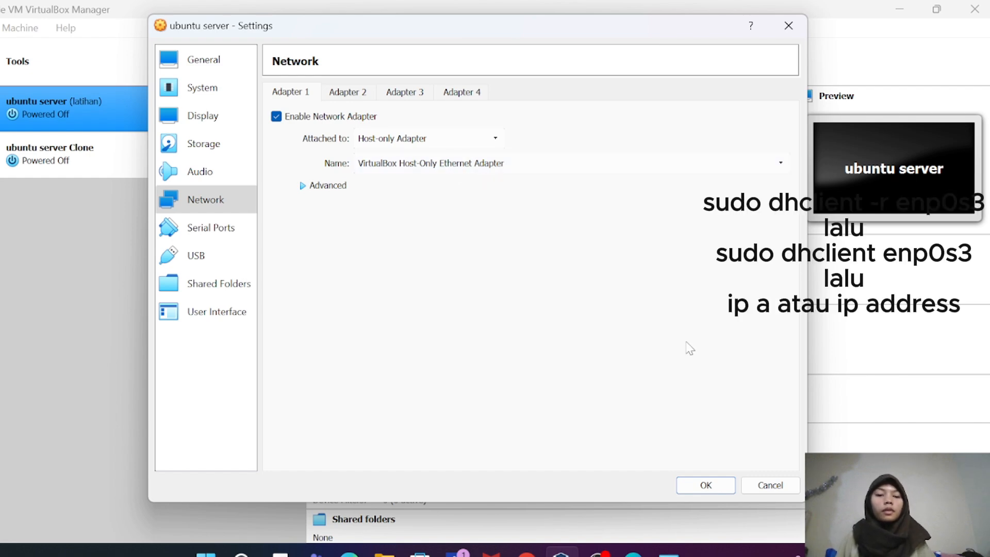
left_click(706, 486)
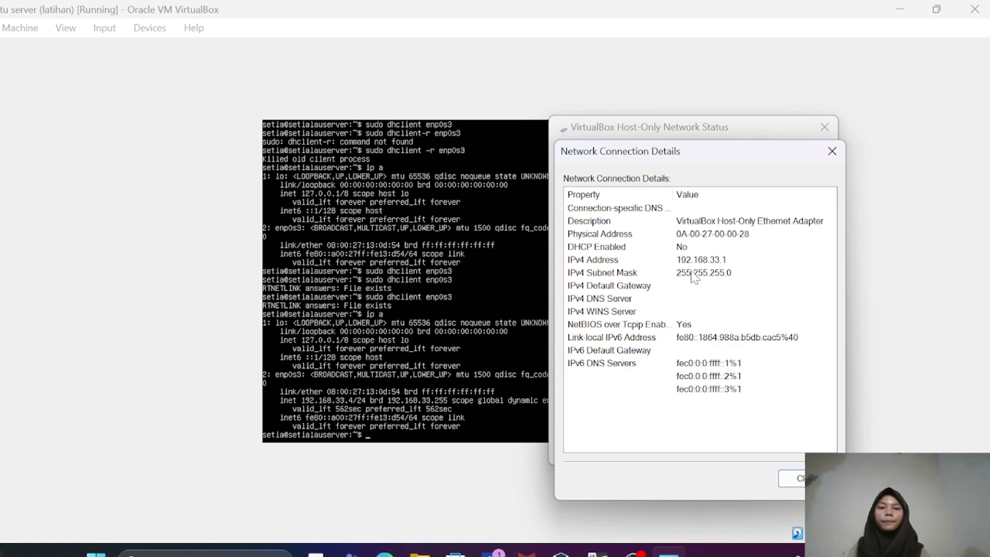
Ping the host-only adapter's IPv4 address 192.168.33.1 from the original ubuntu server's console
left_click(694, 259)
type("ping 192.168.33.1")
key("Return")
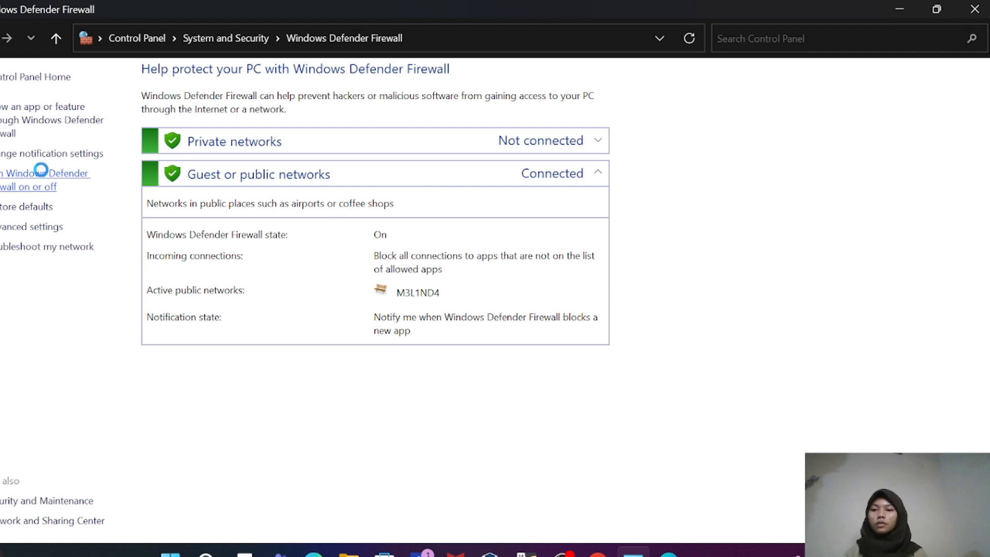
Turn off Windows Defender Firewall for both private and public networks and accept the settings
left_click(44, 177)
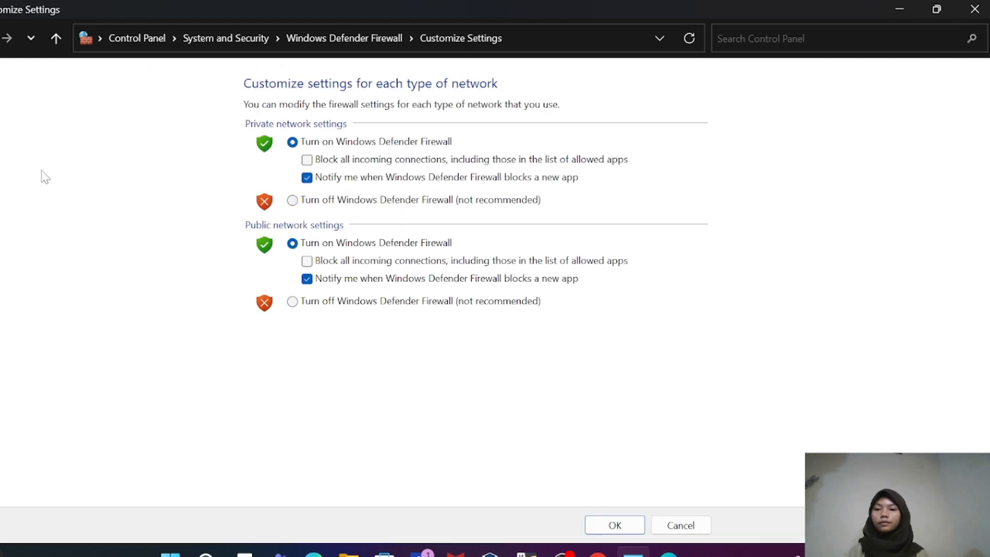
left_click(293, 202)
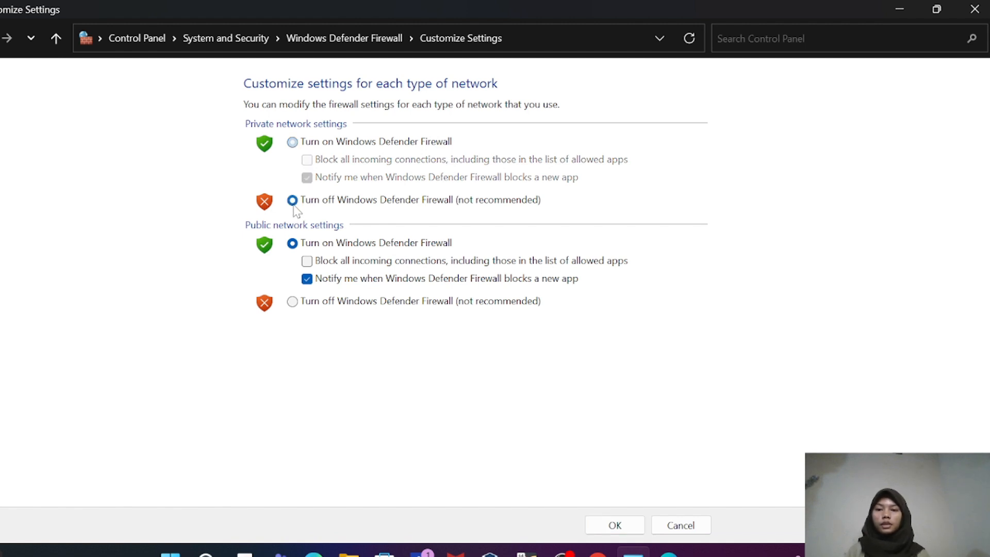
left_click(293, 302)
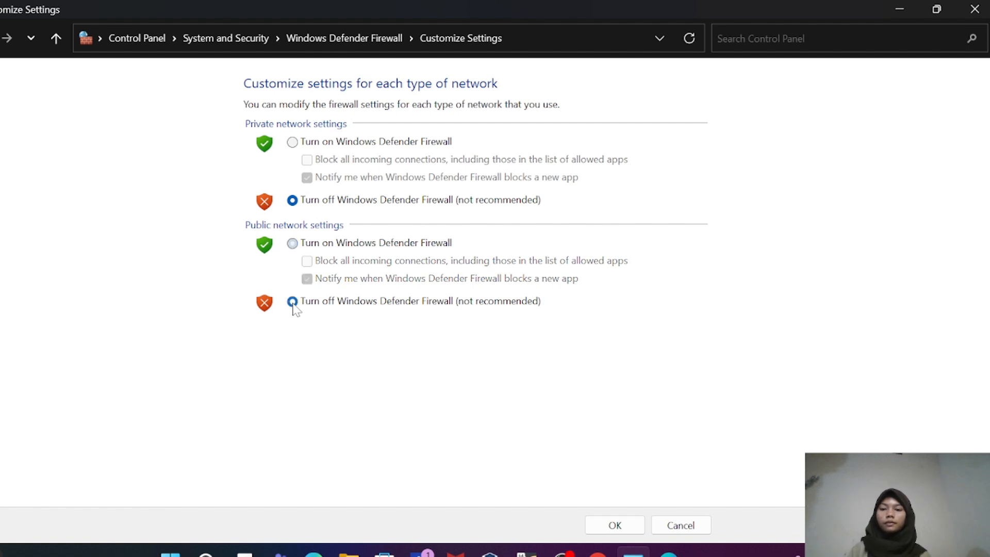
left_click(615, 525)
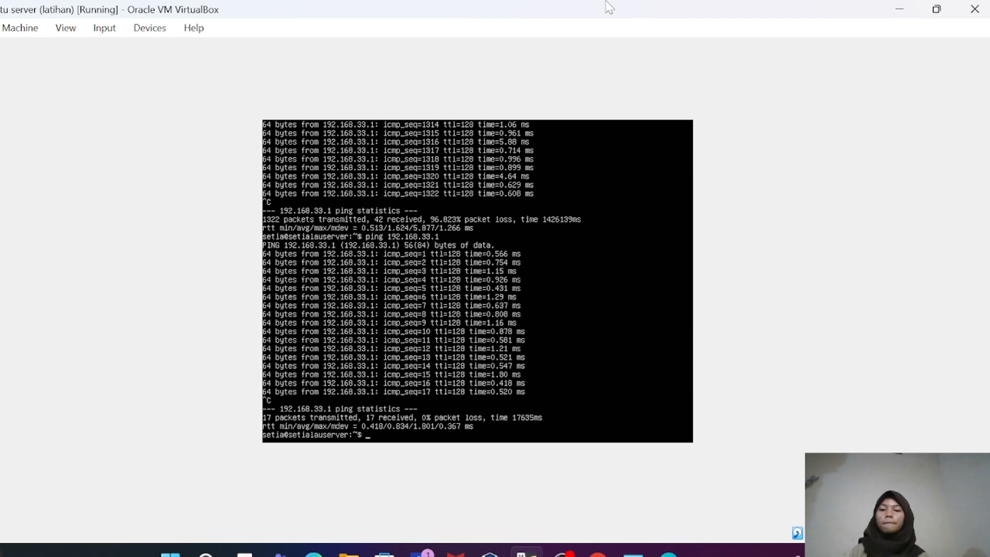
Switch back to the Windows Defender Firewall window and turn the firewall on for both private and public networks
left_click(537, 481)
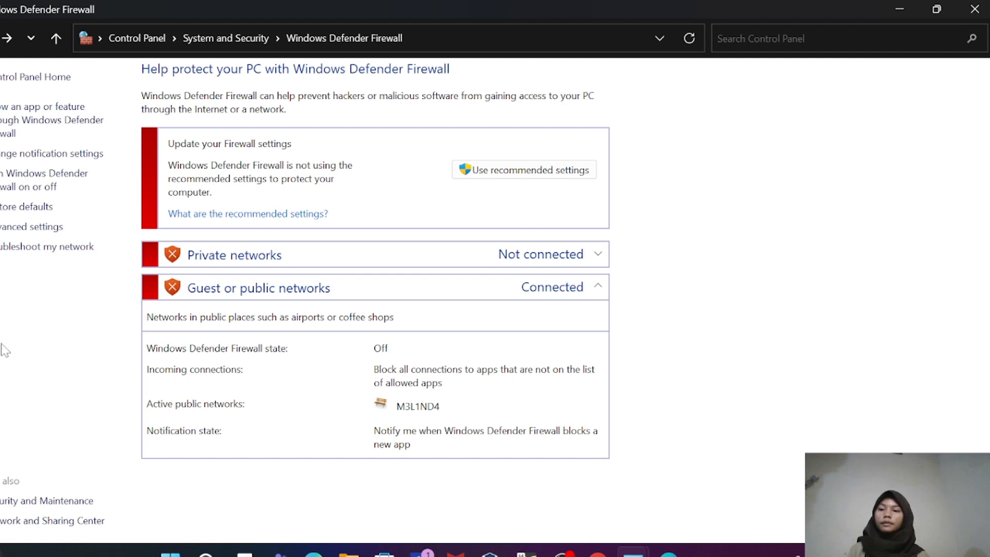
left_click(41, 188)
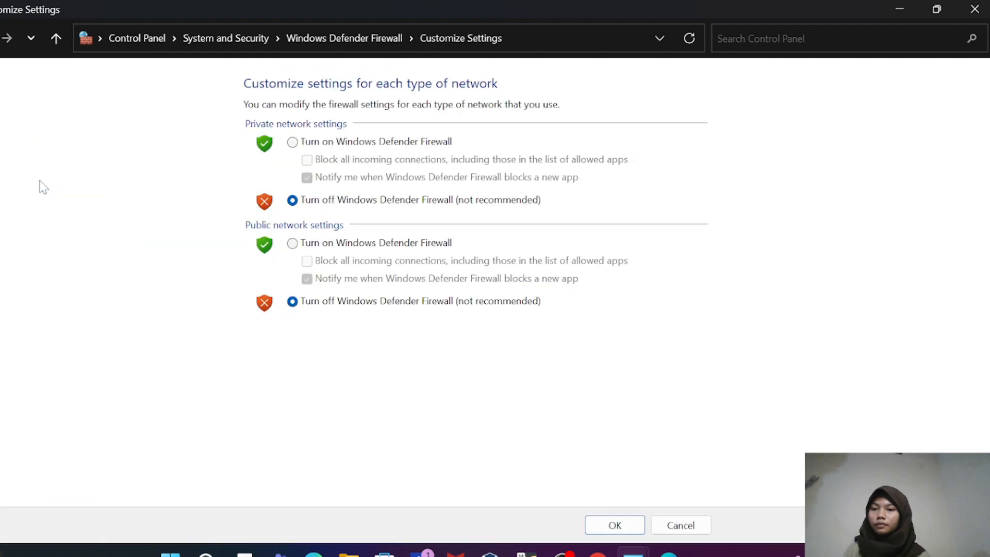
left_click(292, 142)
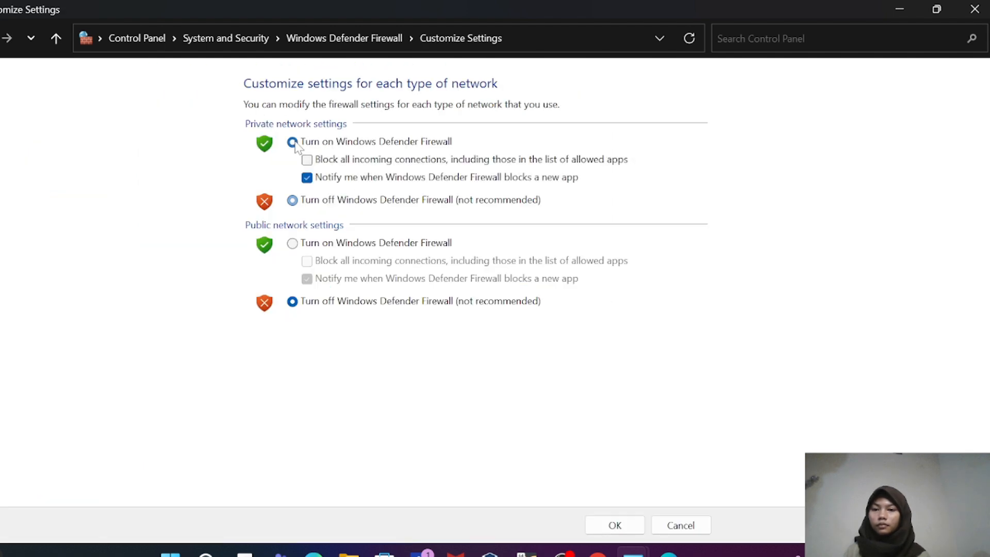
left_click(292, 244)
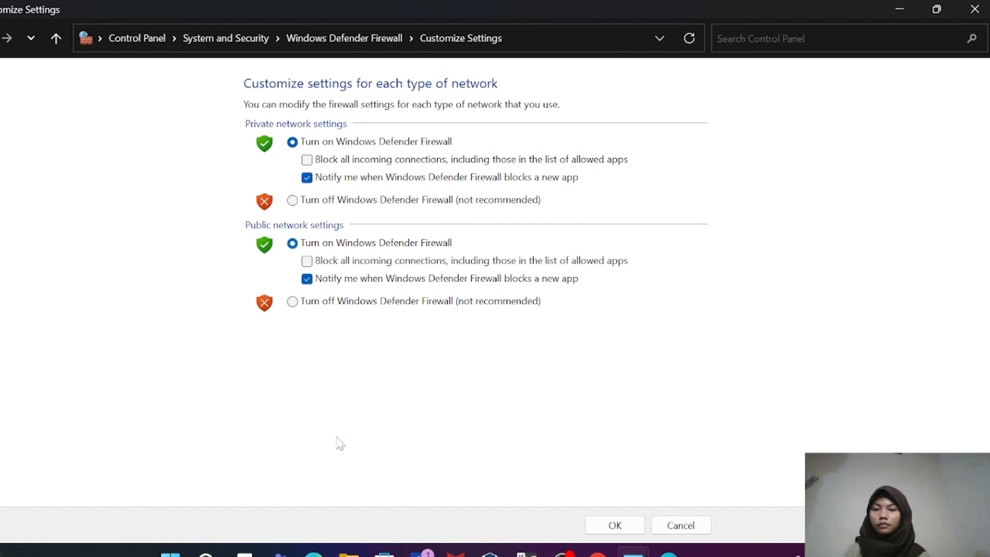
left_click(620, 529)
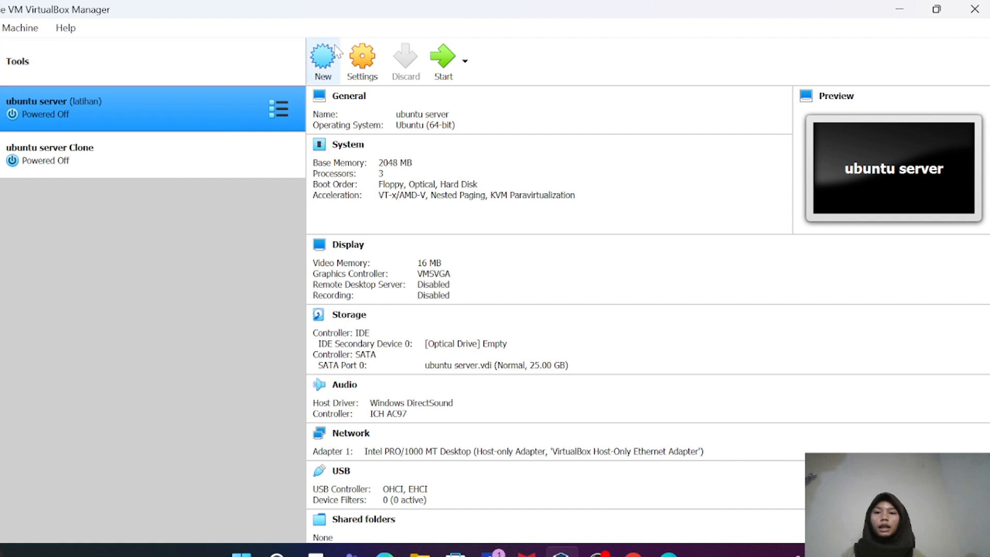
Attach Adapter 1 of the original ubuntu server to Internal Network in its network settings
left_click(363, 66)
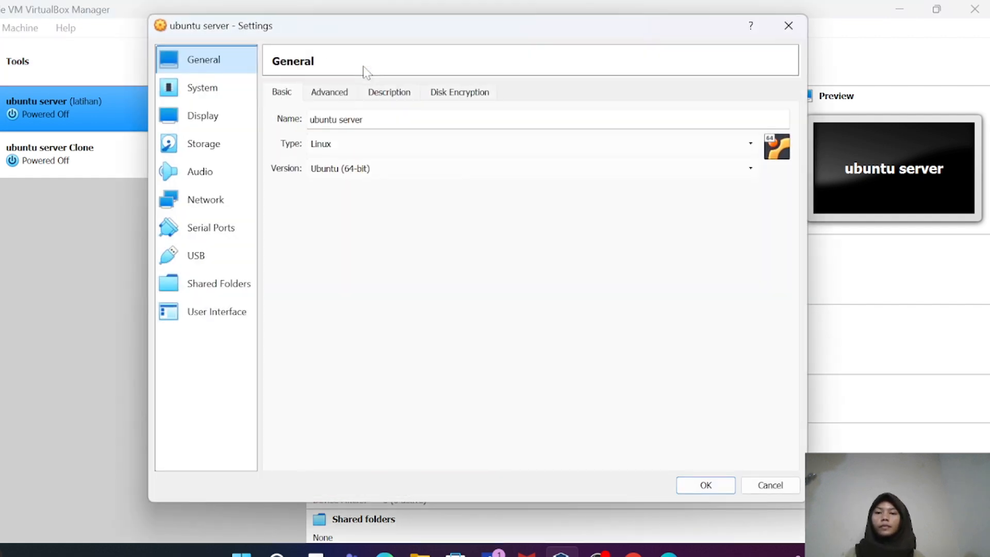
left_click(202, 204)
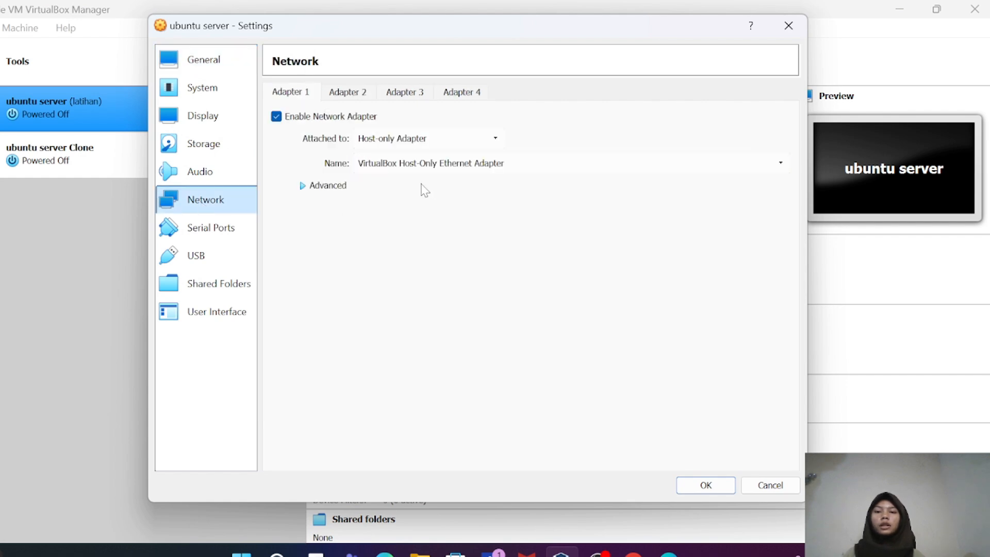
left_click(495, 138)
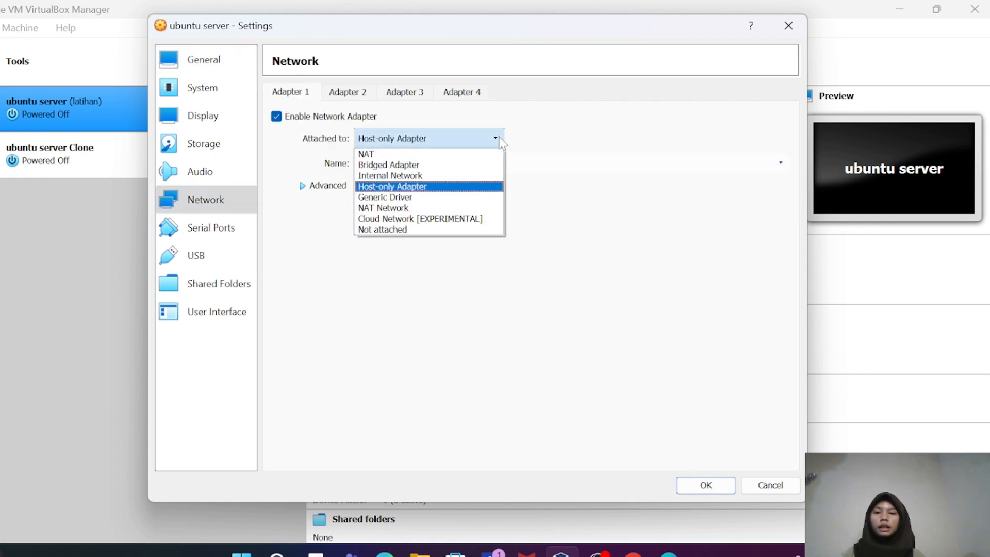
left_click(439, 178)
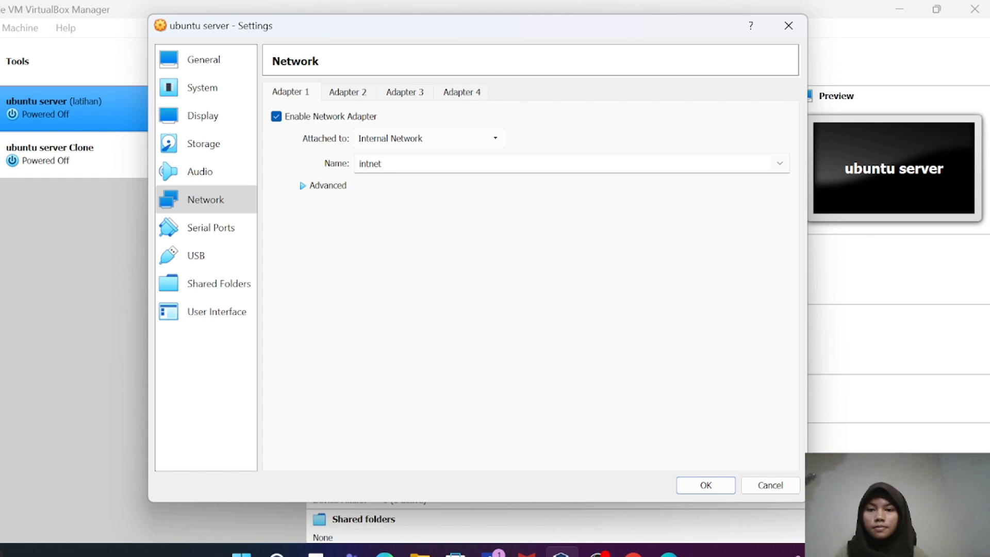
Name the original ubuntu server's internal network "internal 1" and accept the settings
key("BackSpace")
key("BackSpace")
key("BackSpace")
key("BackSpace")
key("BackSpace")
key("BackSpace")
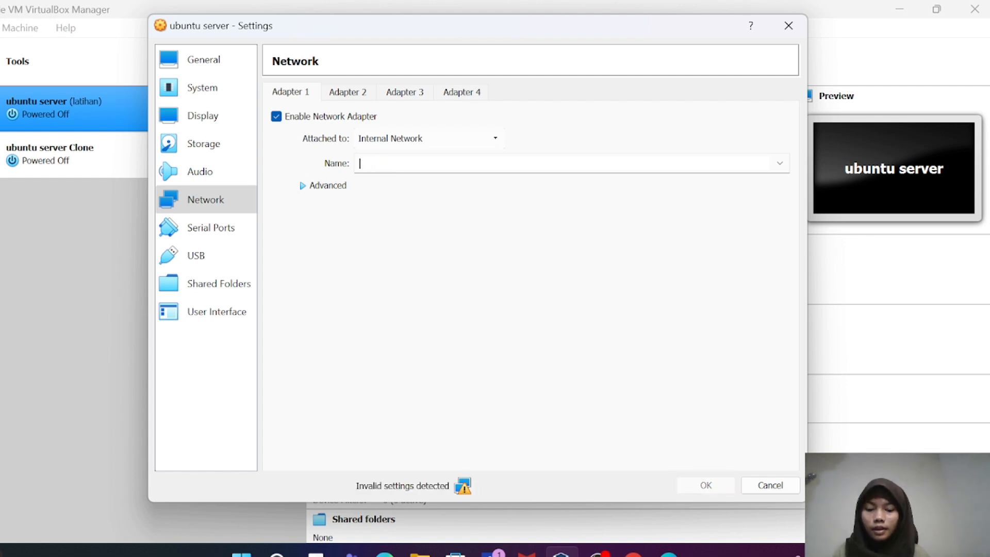
type("inte")
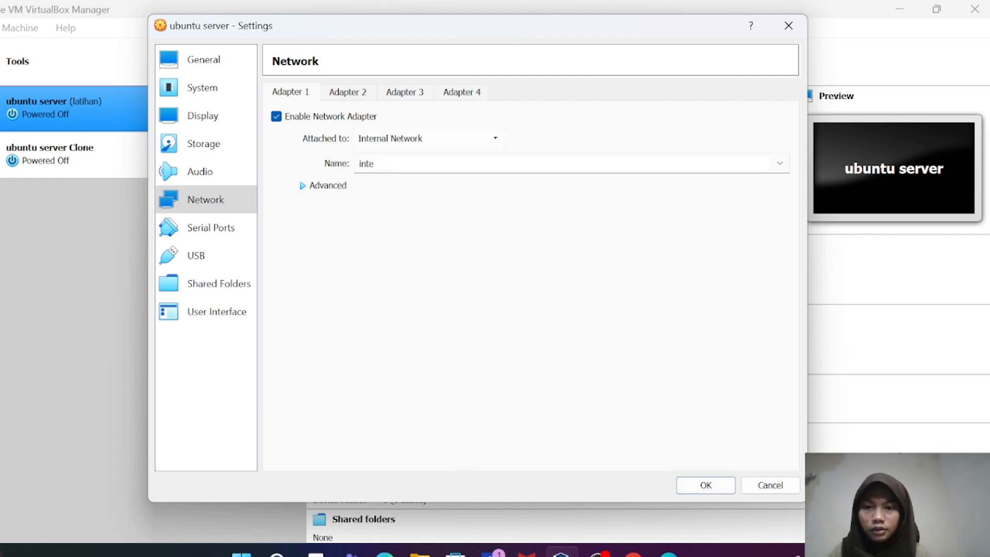
type("r")
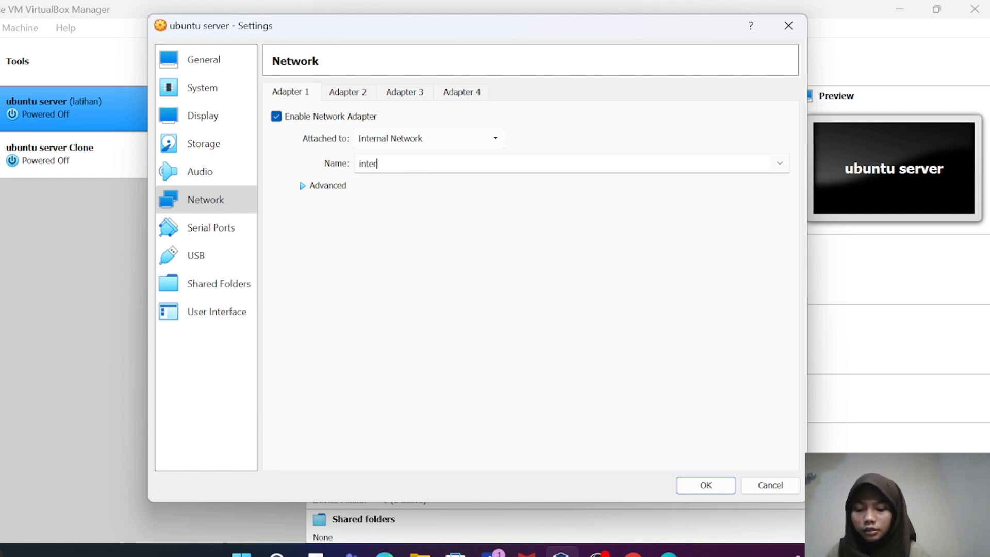
type("nal")
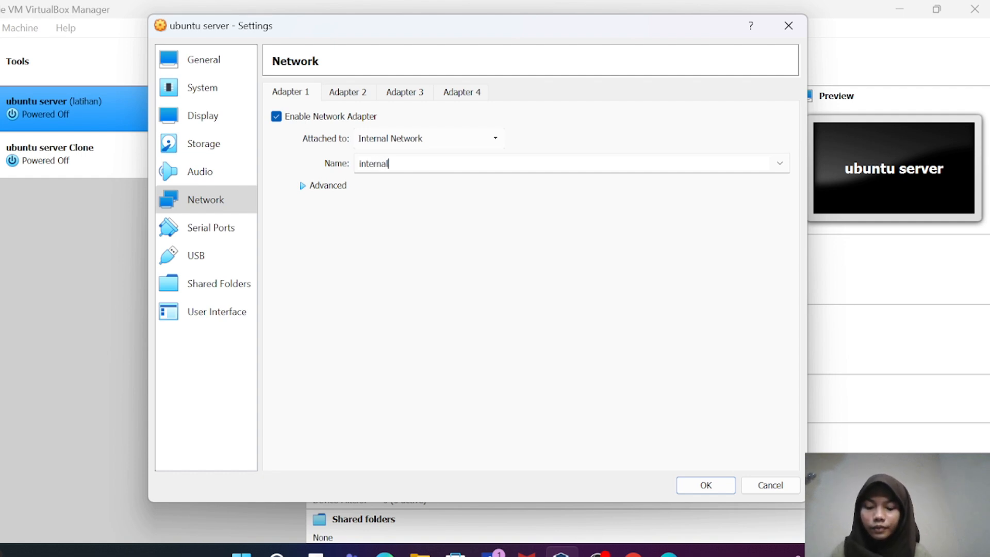
type(" 1")
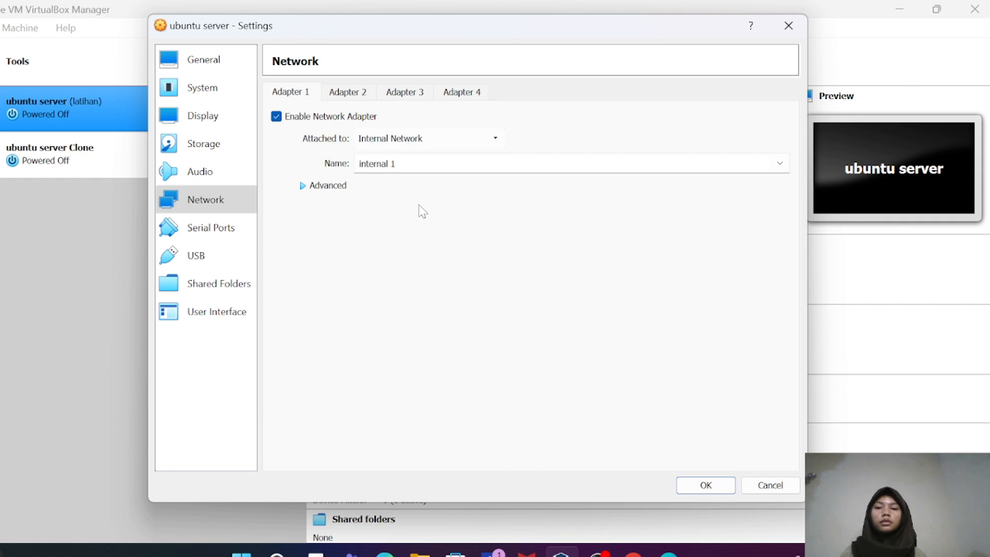
left_click(696, 486)
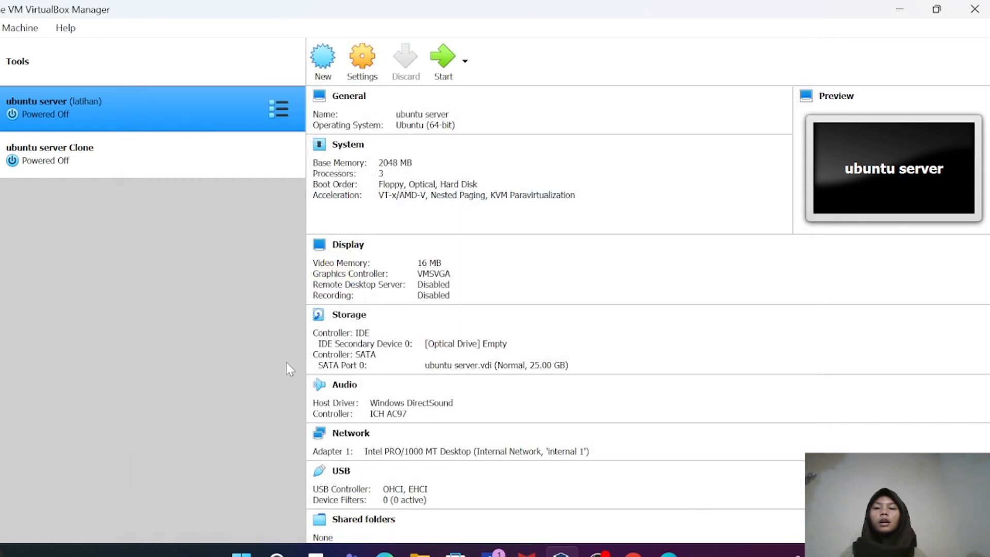
Attach Adapter 1 of ubuntu server Clone to Internal Network with the name "internal 1" and accept the settings
left_click(160, 151)
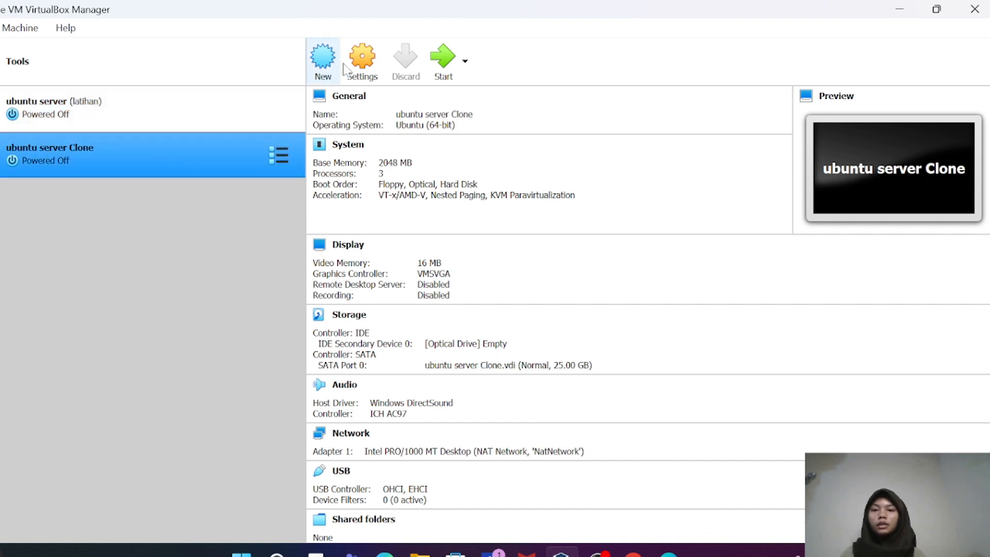
left_click(362, 58)
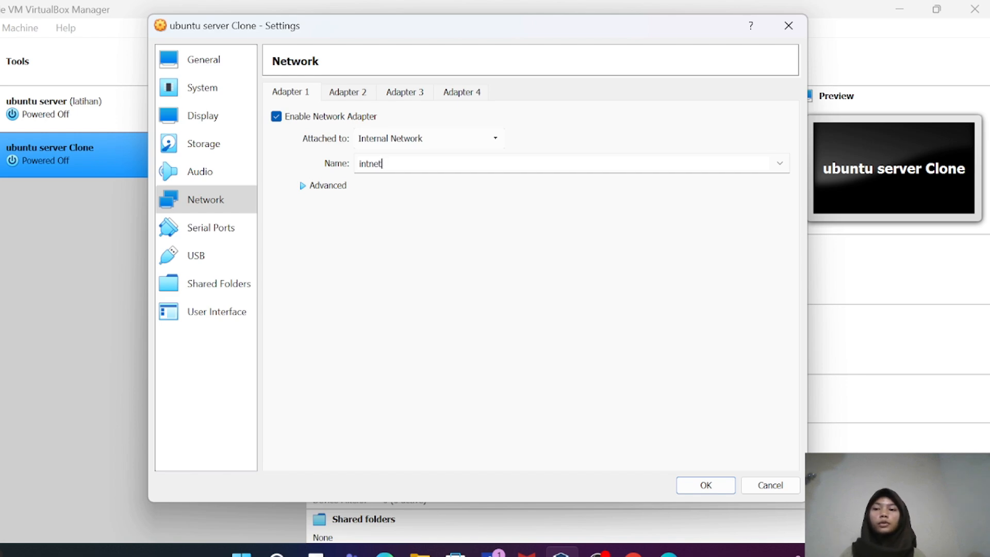
key("BackSpace")
key("BackSpace")
key("BackSpace")
key("BackSpace")
key("BackSpace")
key("BackSpace")
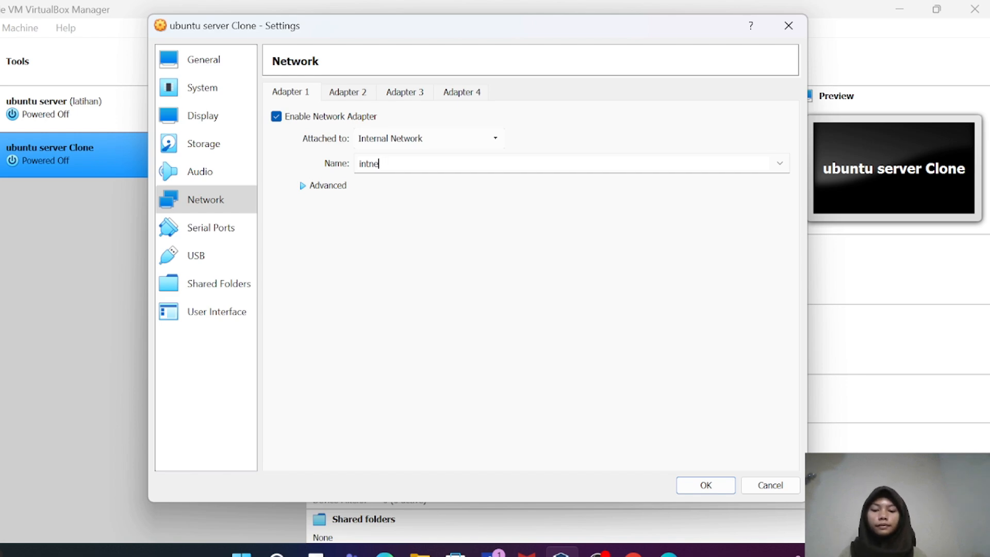
type("int")
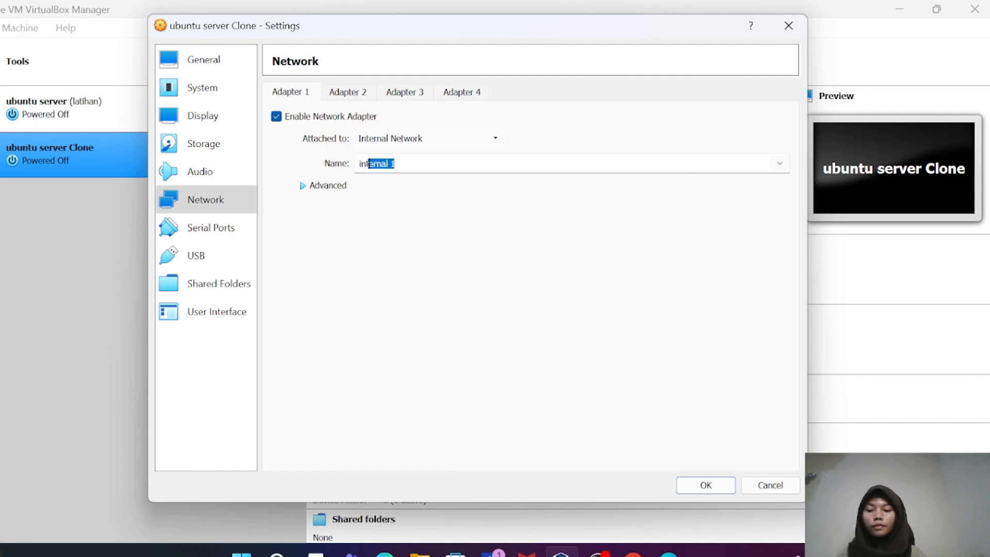
key("Right")
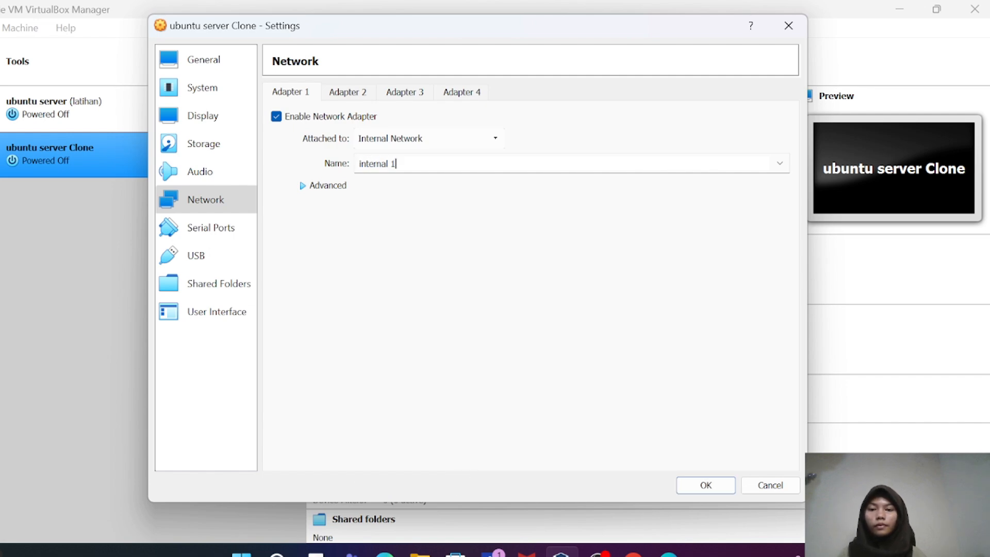
left_click(698, 491)
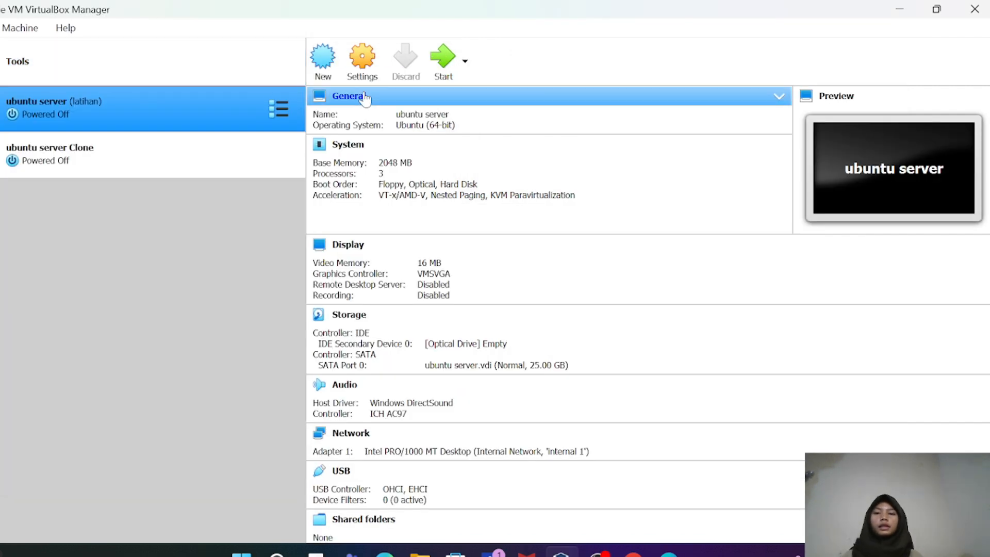
Attach Adapter 1 of the original ubuntu server to Bridged Adapter and accept the settings
left_click(366, 75)
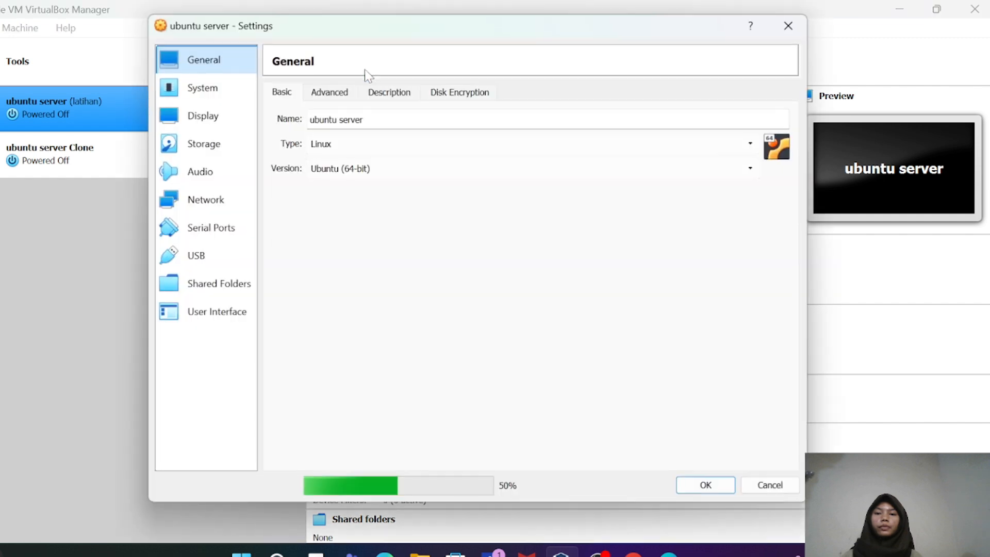
left_click(233, 198)
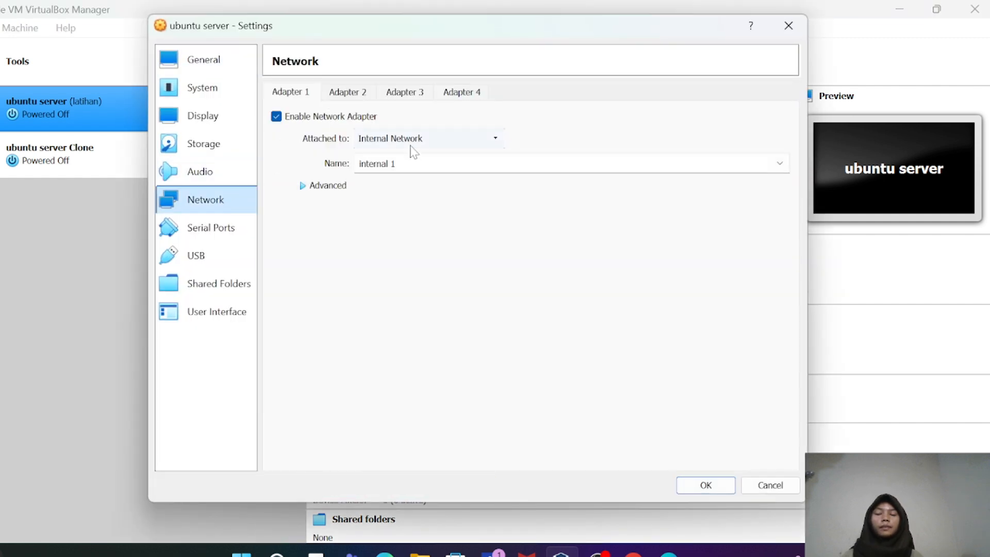
left_click(501, 138)
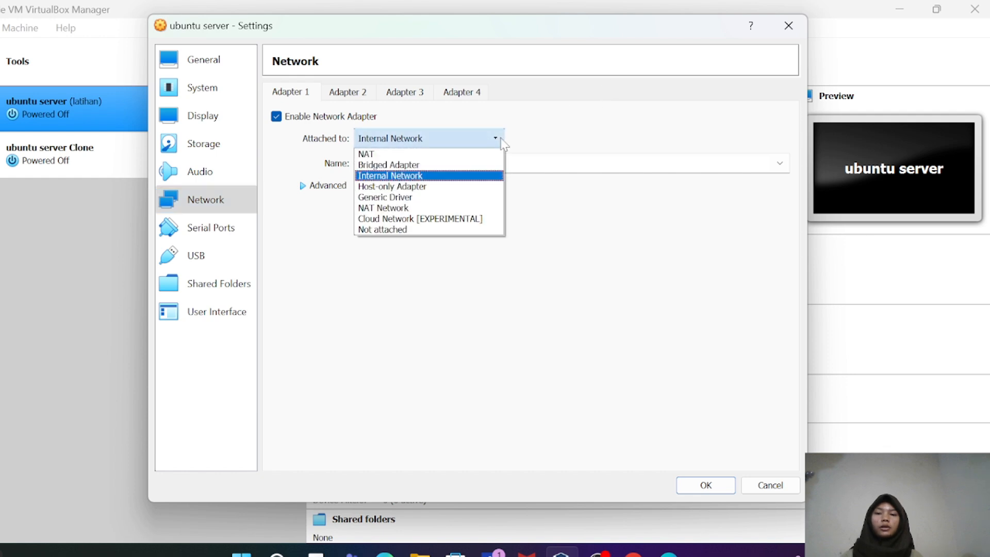
left_click(390, 169)
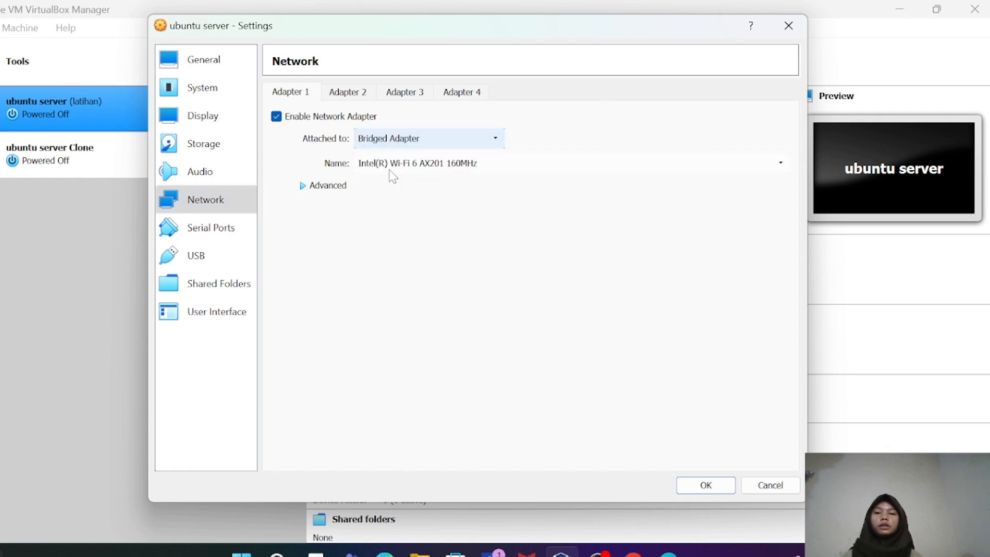
left_click(697, 483)
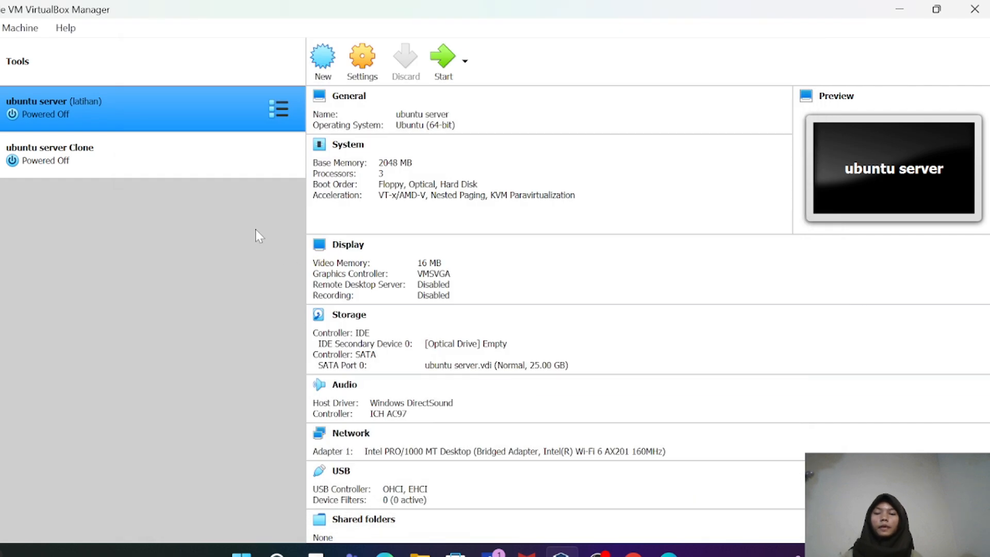
Attach Adapter 1 of ubuntu server Clone to Bridged Adapter and accept the settings
left_click(225, 174)
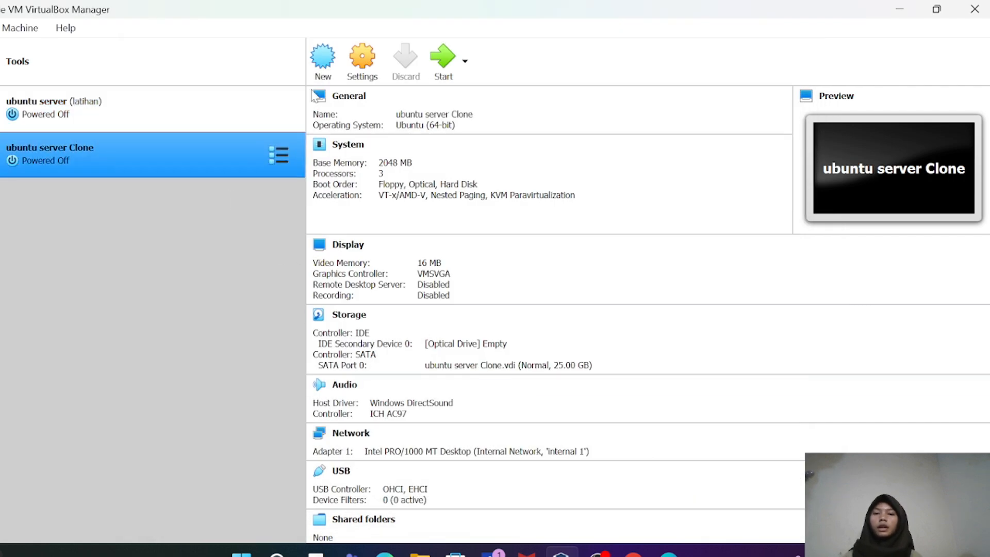
left_click(364, 81)
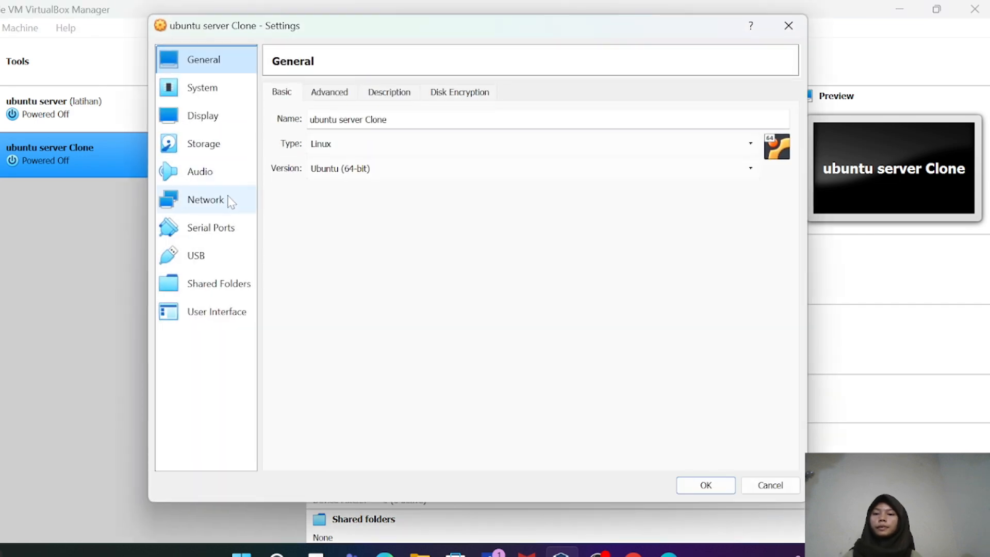
left_click(229, 200)
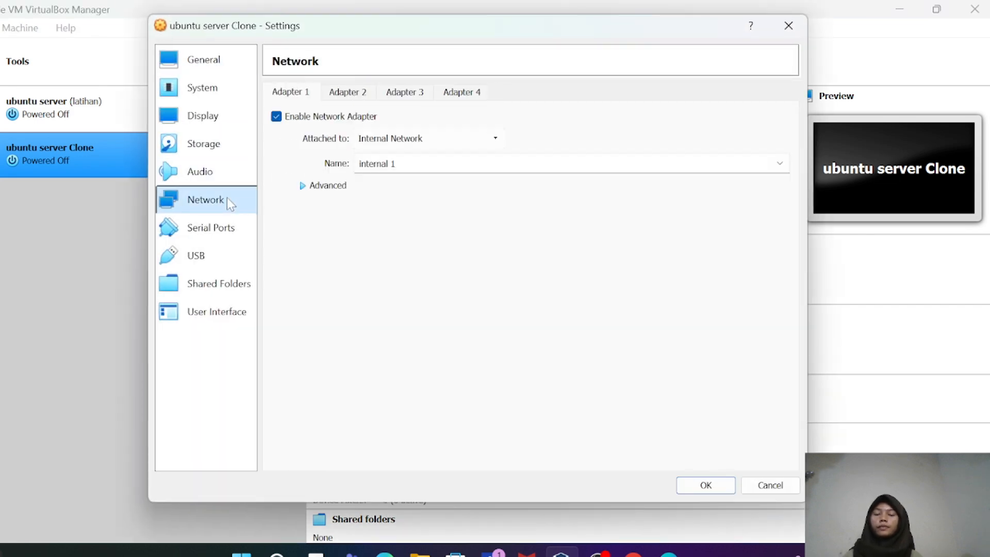
left_click(414, 144)
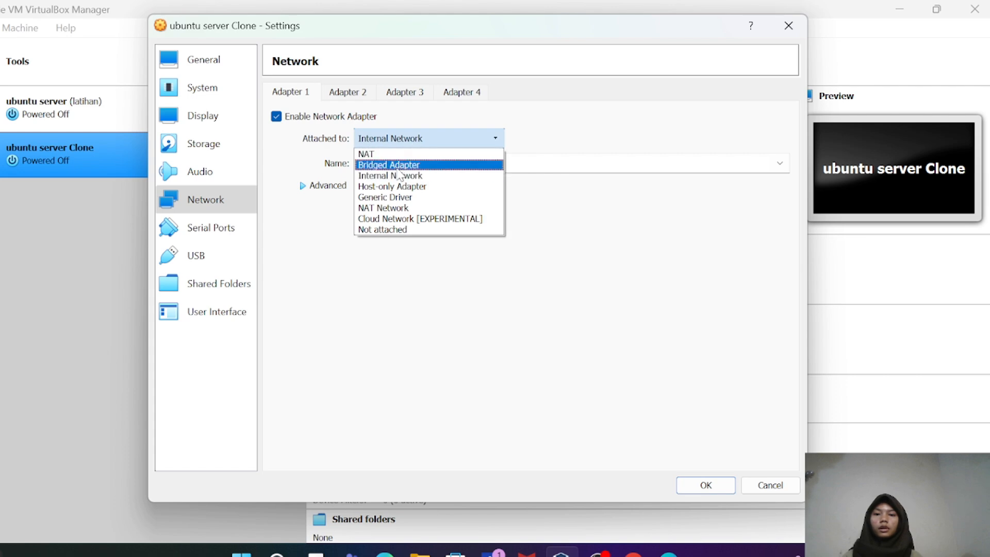
left_click(405, 163)
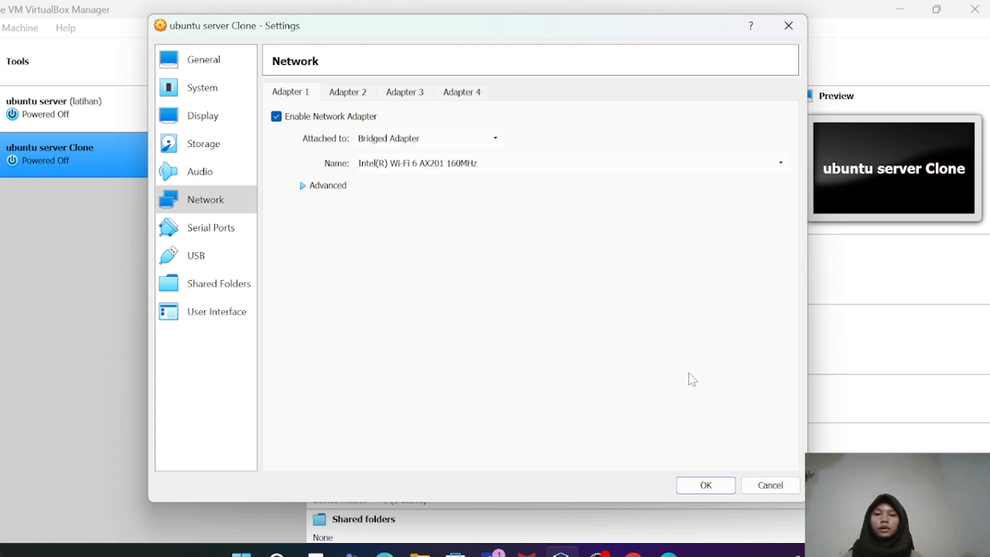
left_click(704, 488)
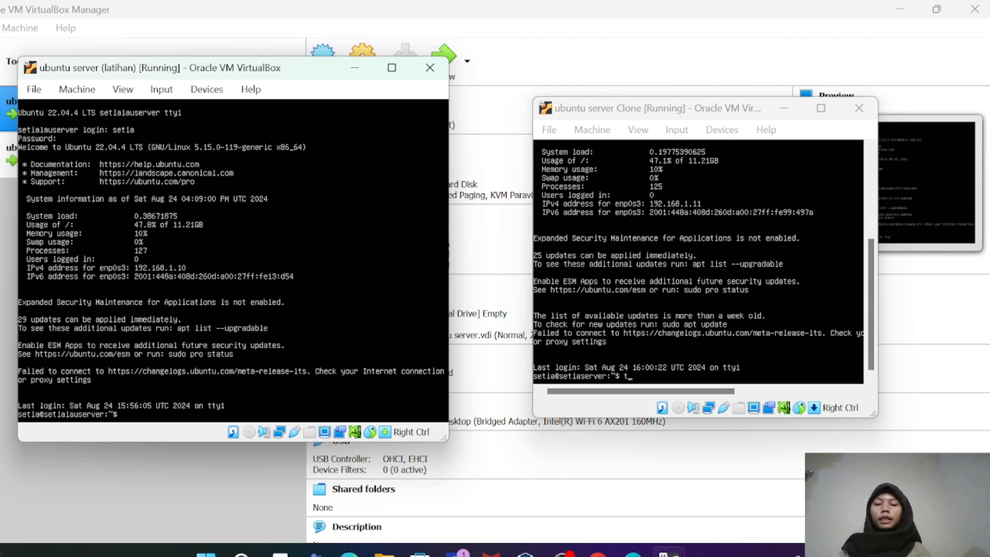
Open /etc/netplan/00-installer-config.yaml in nano with sudo on the original ubuntu server
type("s")
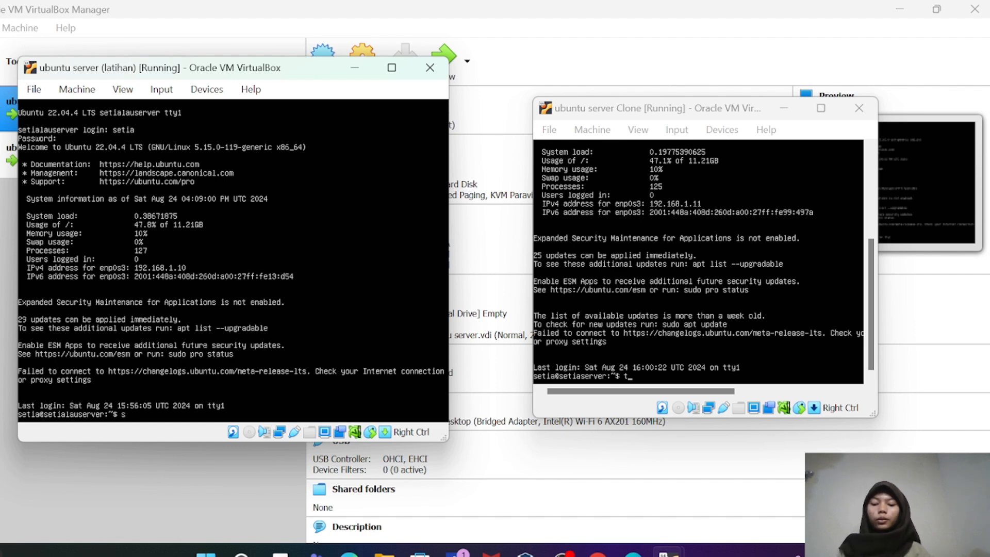
type("udo ")
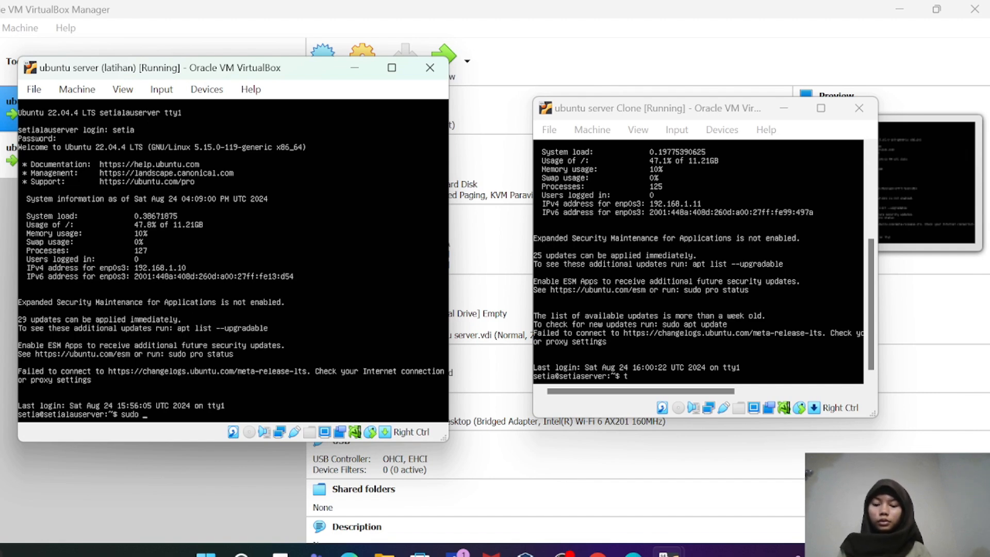
type("nano")
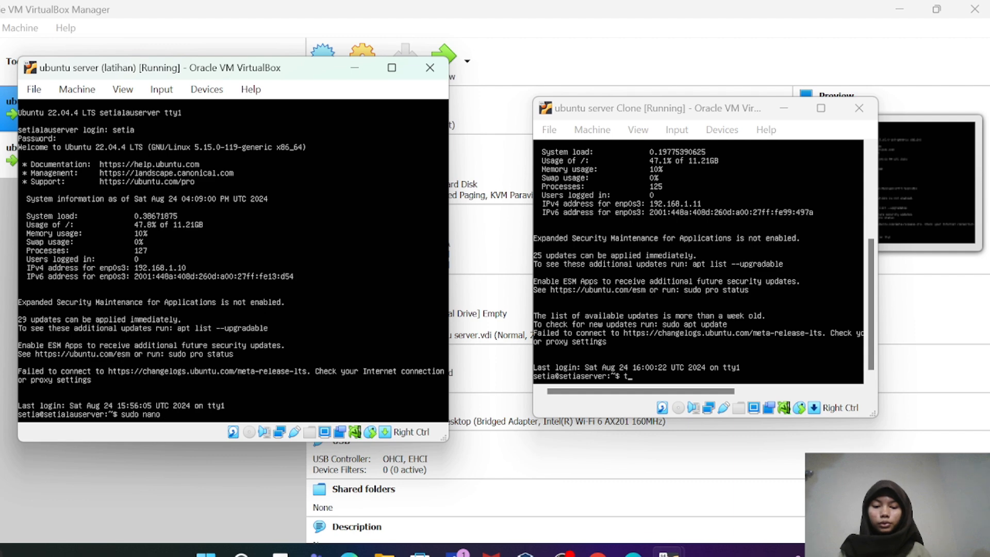
type("/")
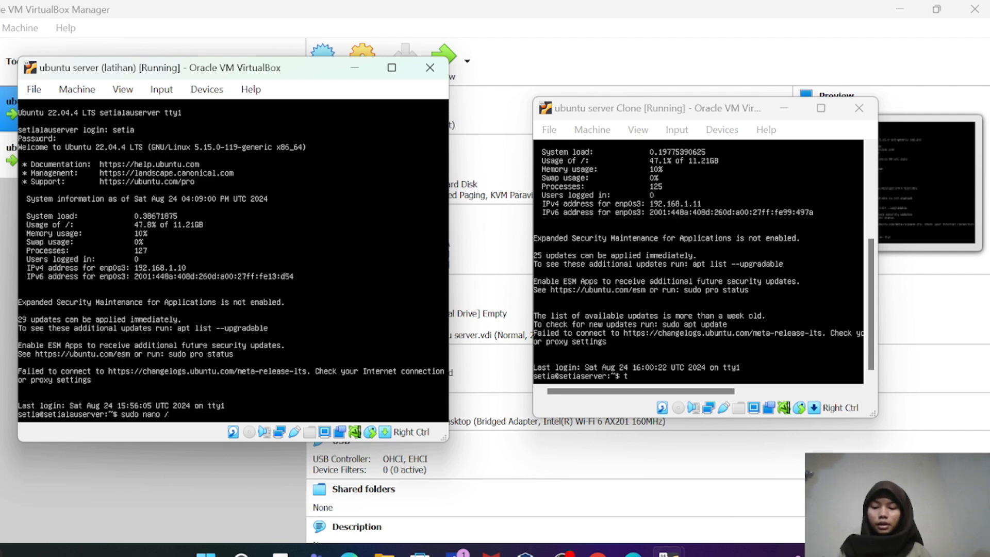
type("etc")
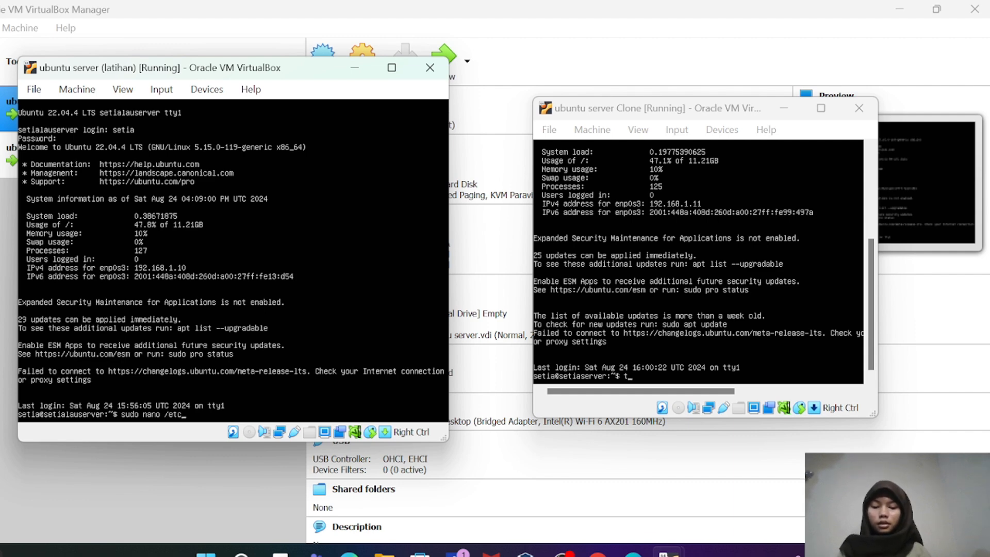
type("/")
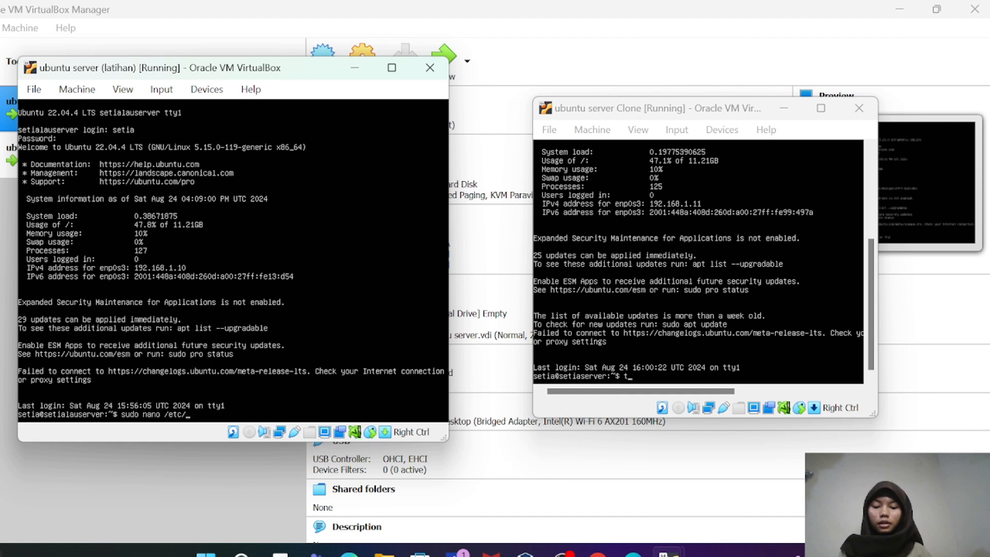
type("netp")
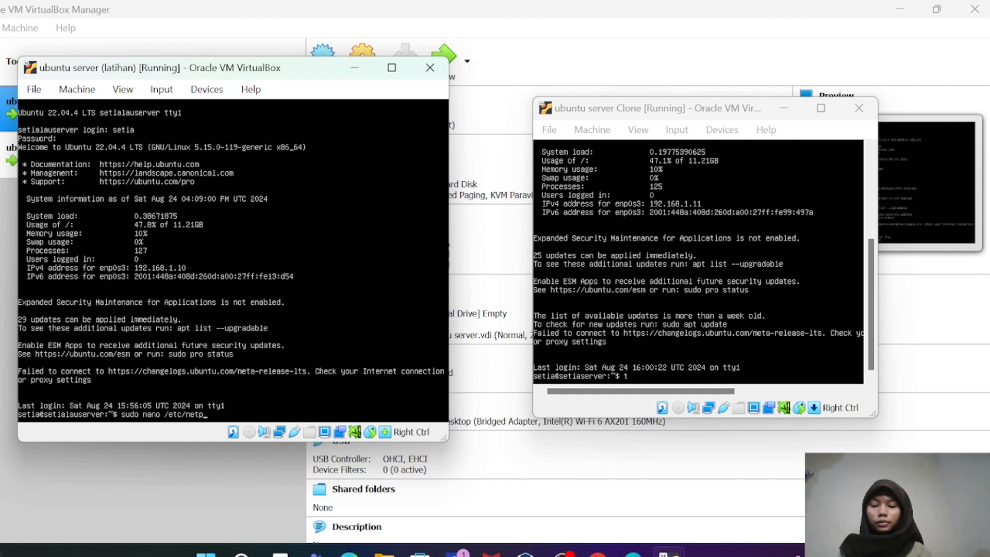
type("la")
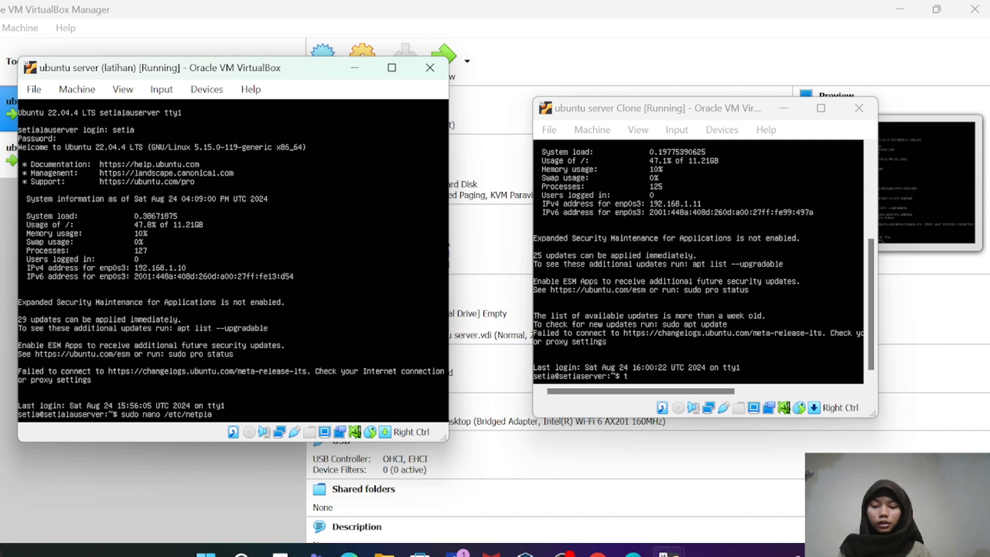
type("n/")
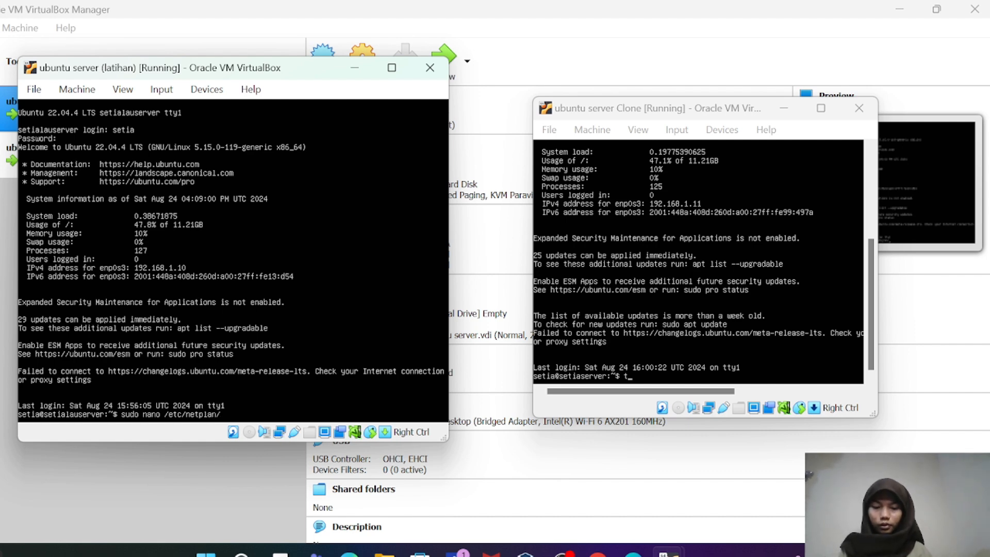
type("00")
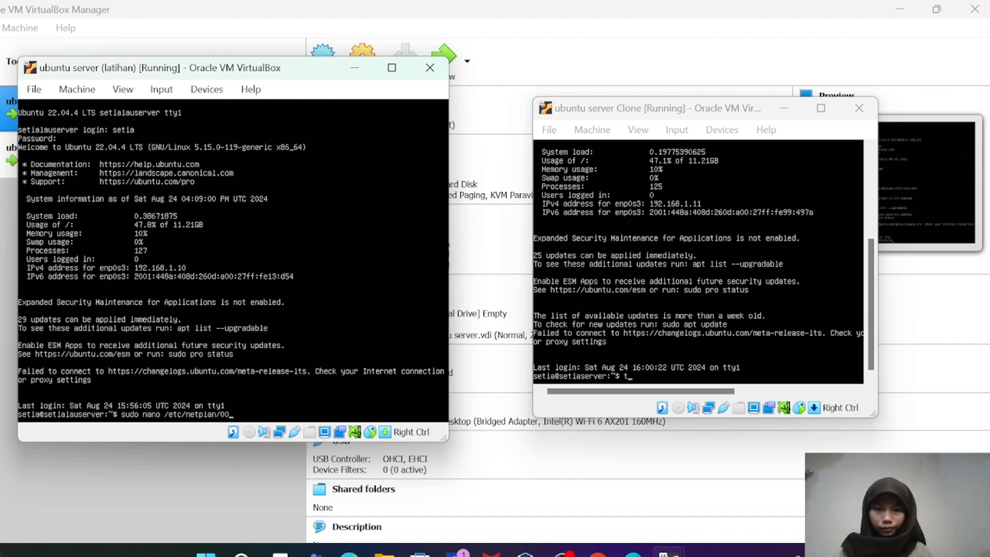
type("-")
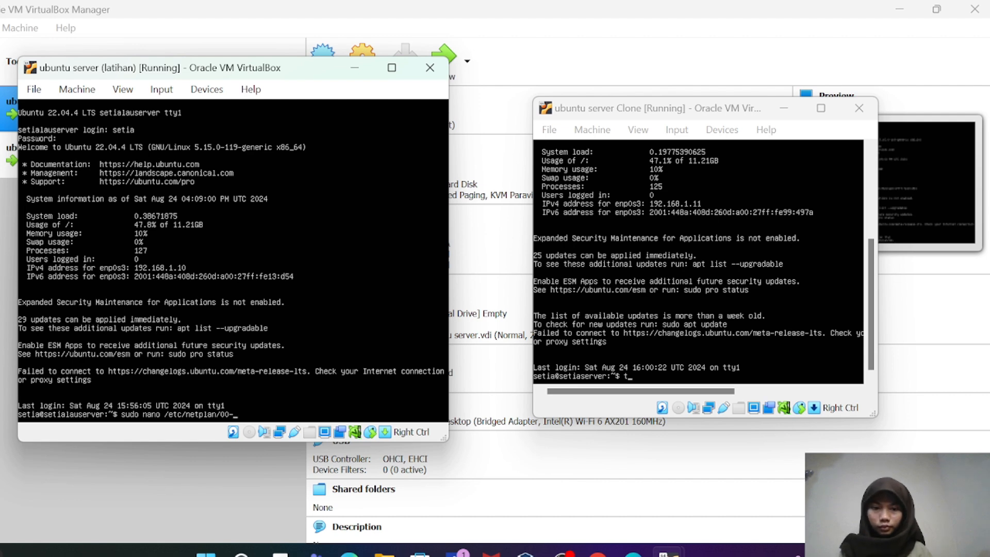
type("in")
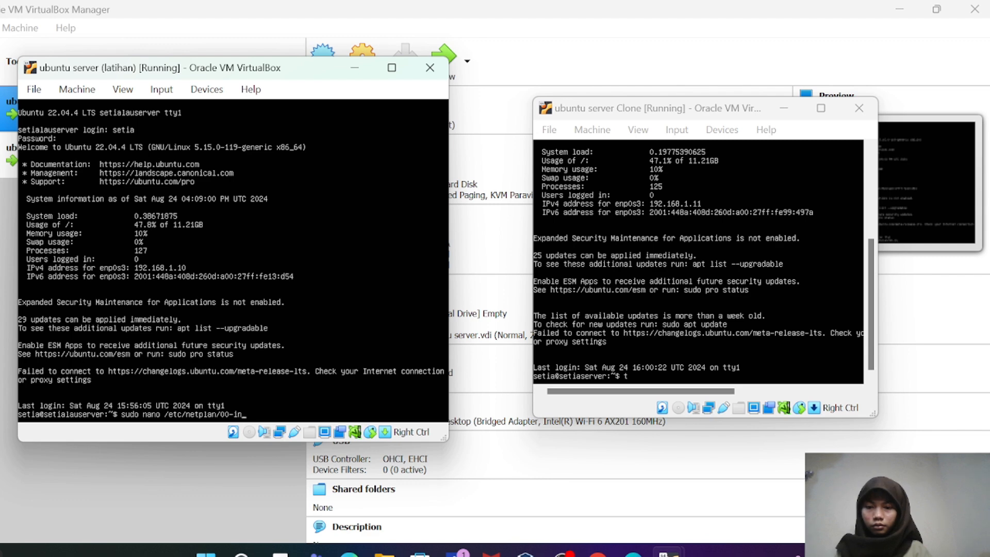
type("sta")
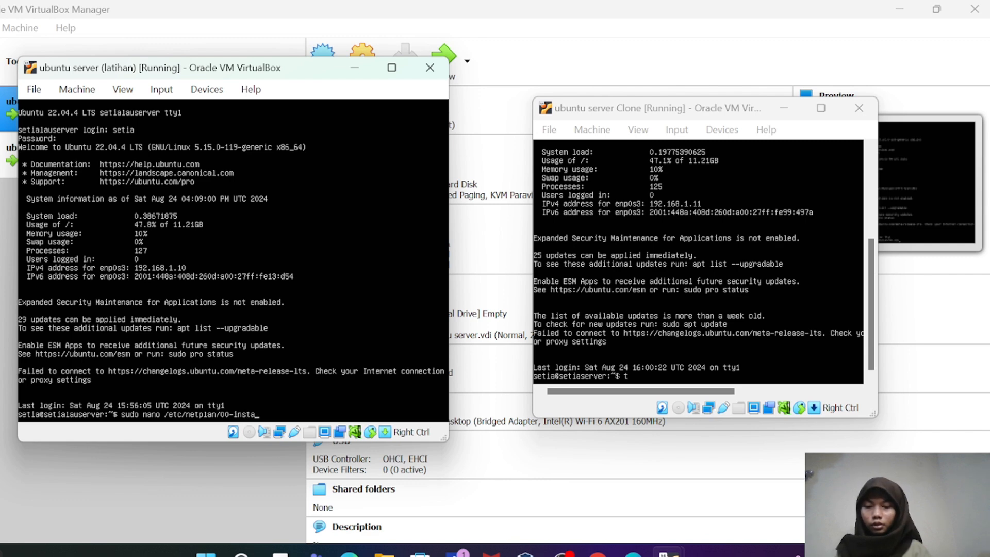
type("ller")
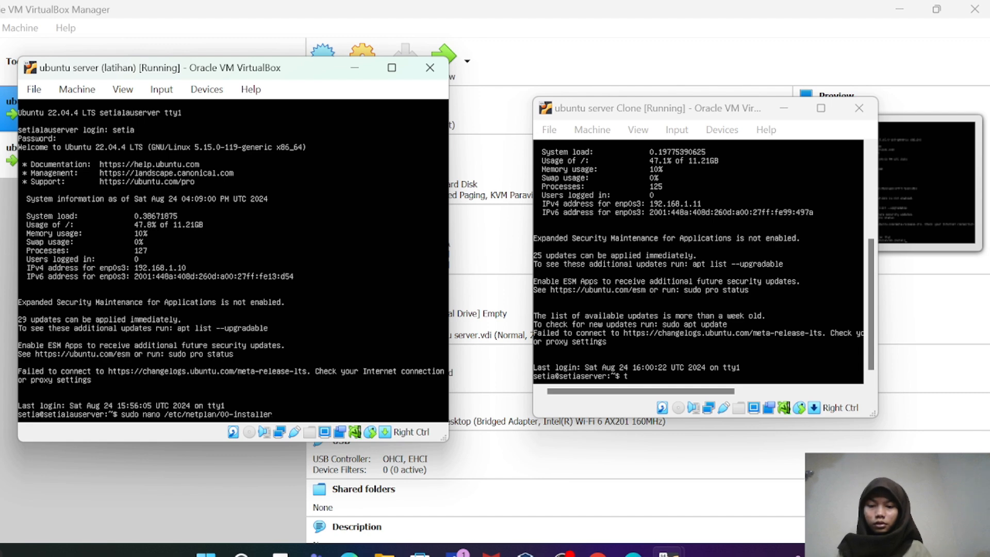
type("-co")
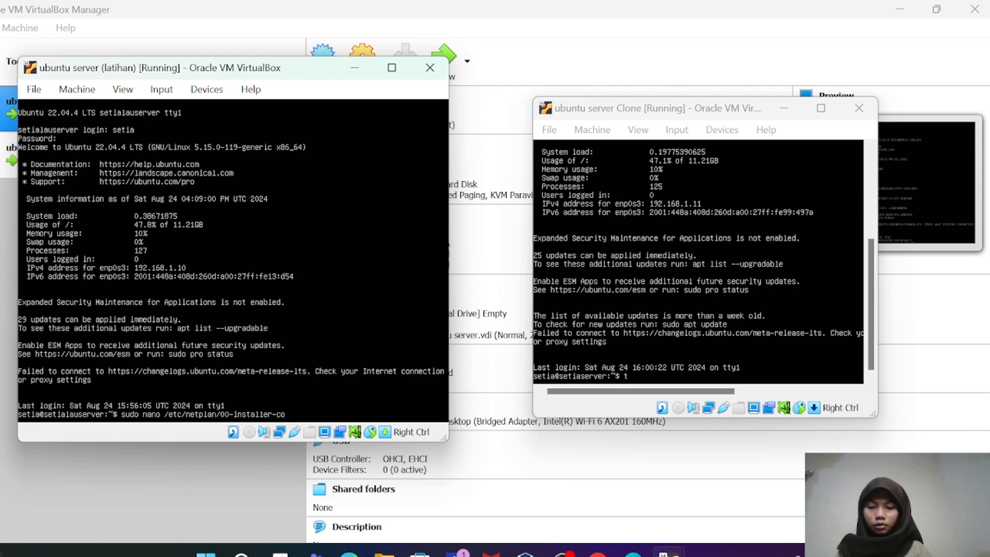
type("n")
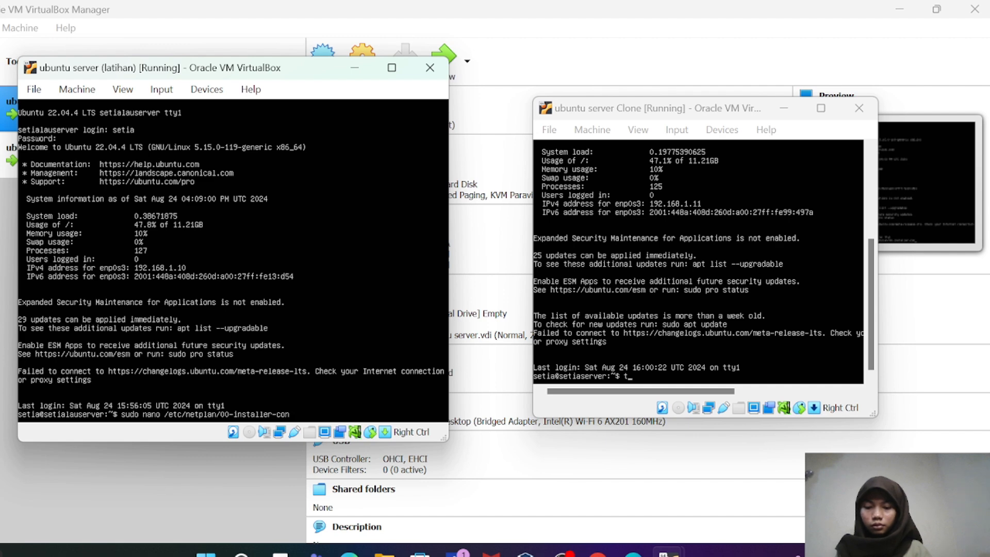
type("fig")
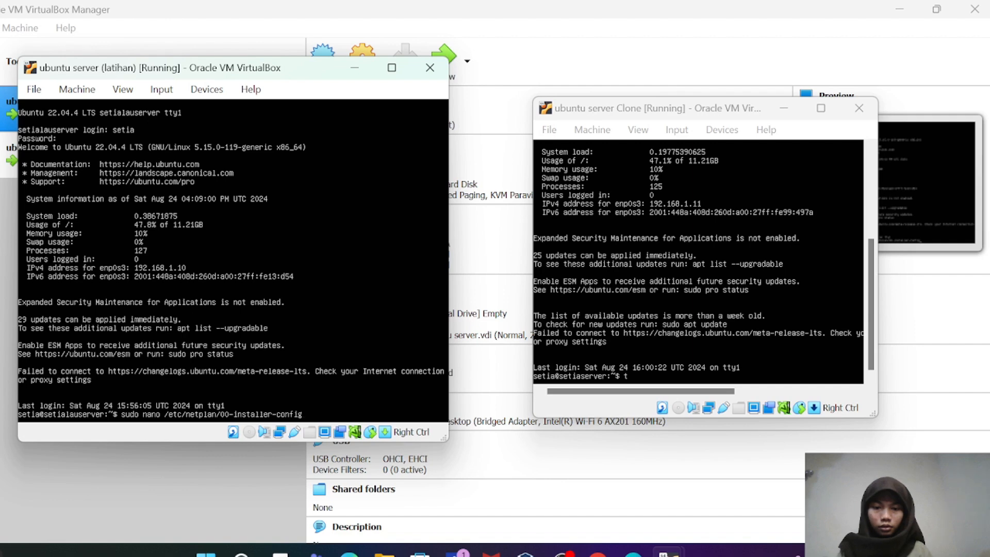
type(".yaml")
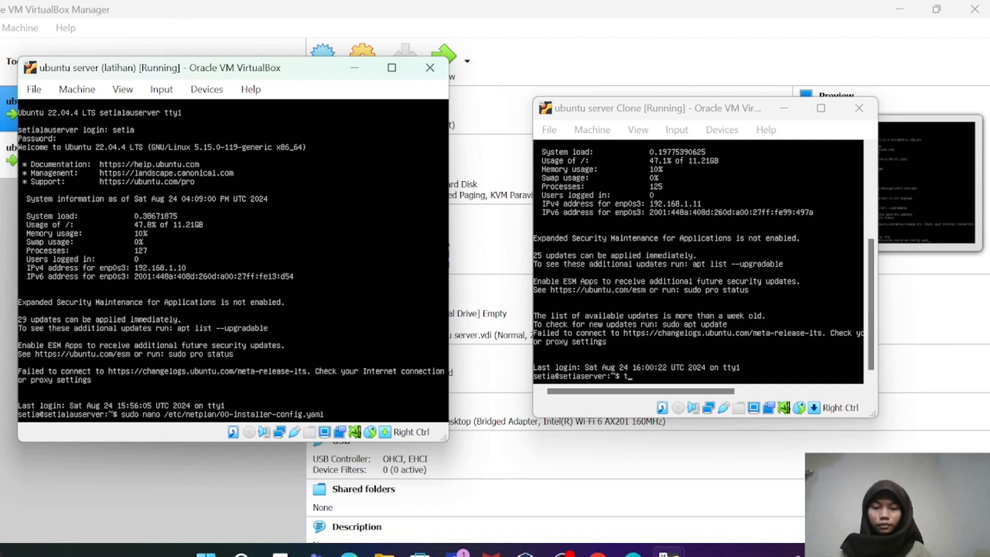
key("Return")
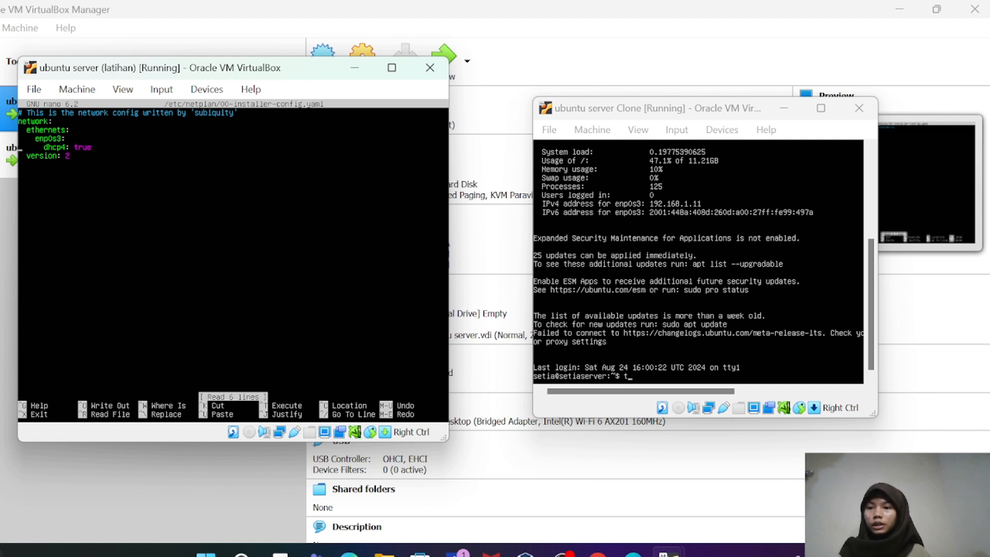
Set dhcp4 to no for enp0s3 in the netplan configuration
key("Down")
key("Down")
key("Down")
key("Down")
key("Right")
key("Right")
key("Right")
key("Right")
key("Right")
key("Right")
key("Right")
key("Right")
key("Right")
key("Right")
key("Right")
key("Right")
key("Right")
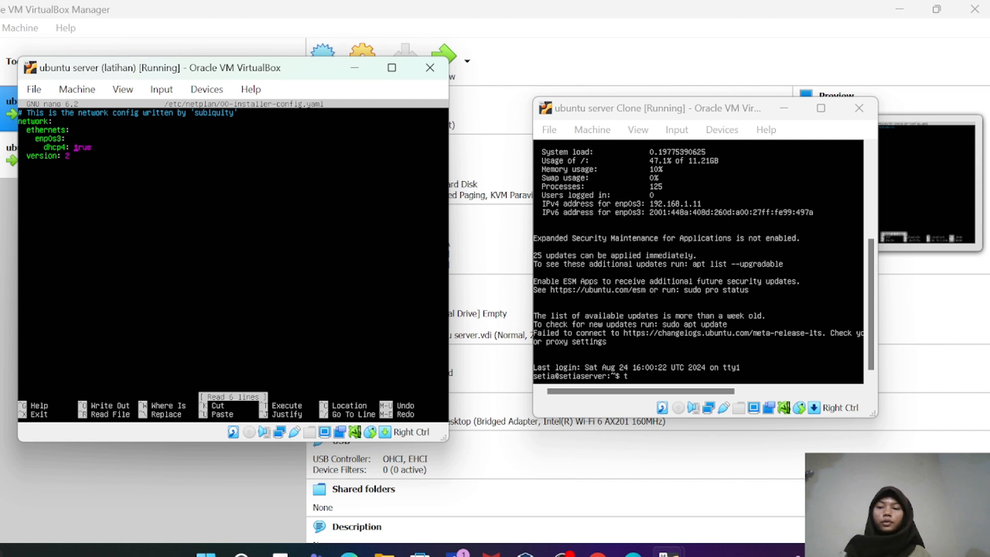
key("Right")
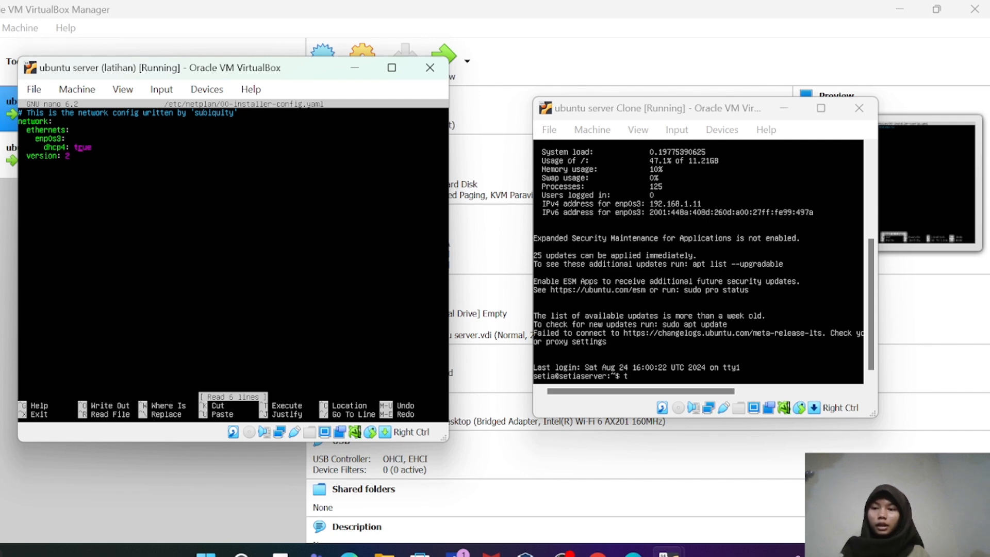
key("Right")
key("Right")
key("Right")
key("BackSpace")
key("BackSpace")
key("BackSpace")
key("BackSpace")
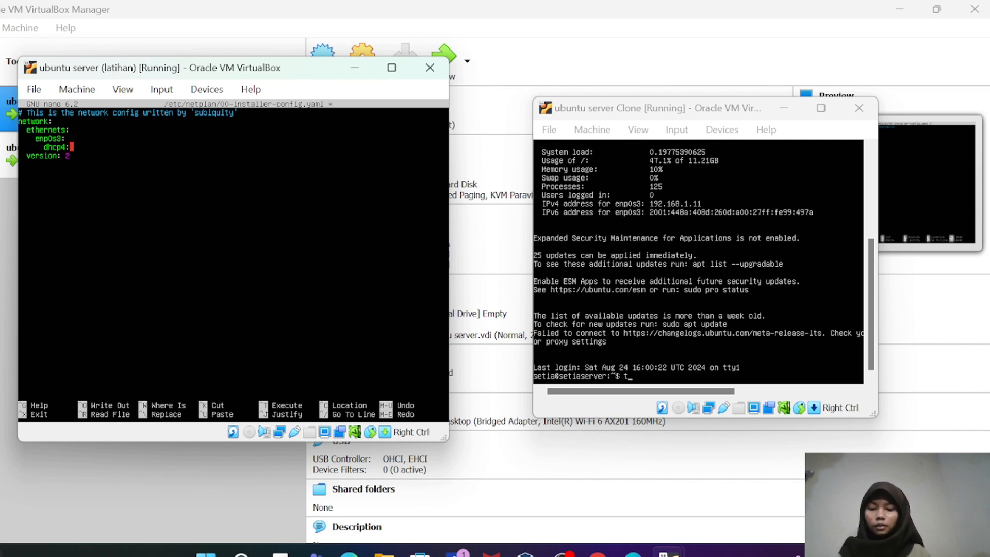
type("no")
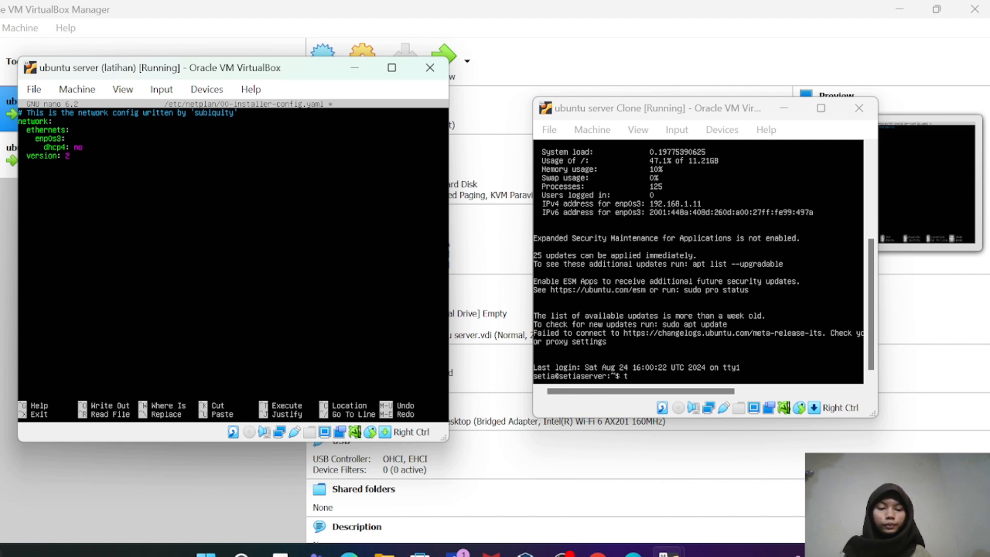
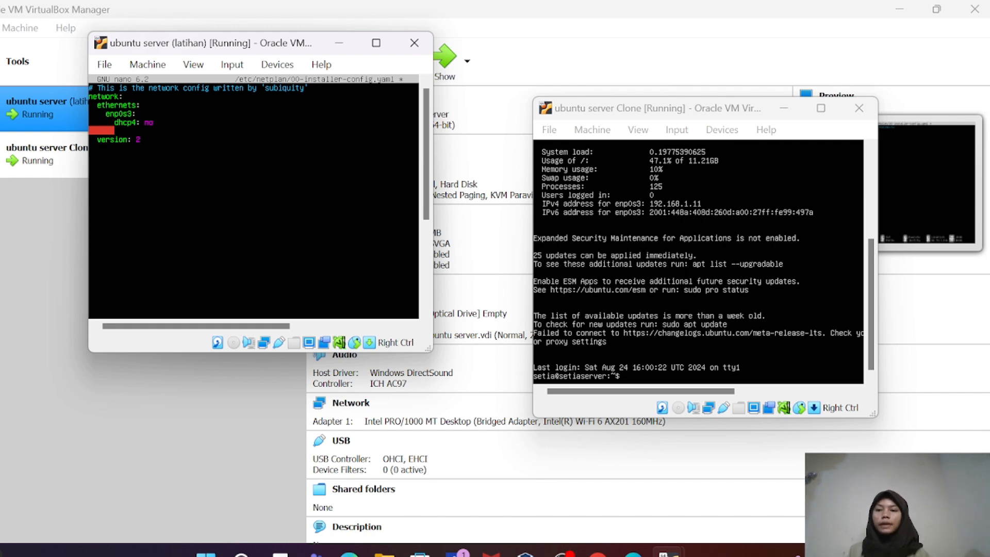
Add the line addresses: [192.168.1.1/24] below dhcp4 under enp0s3 in the netplan file
type("addr")
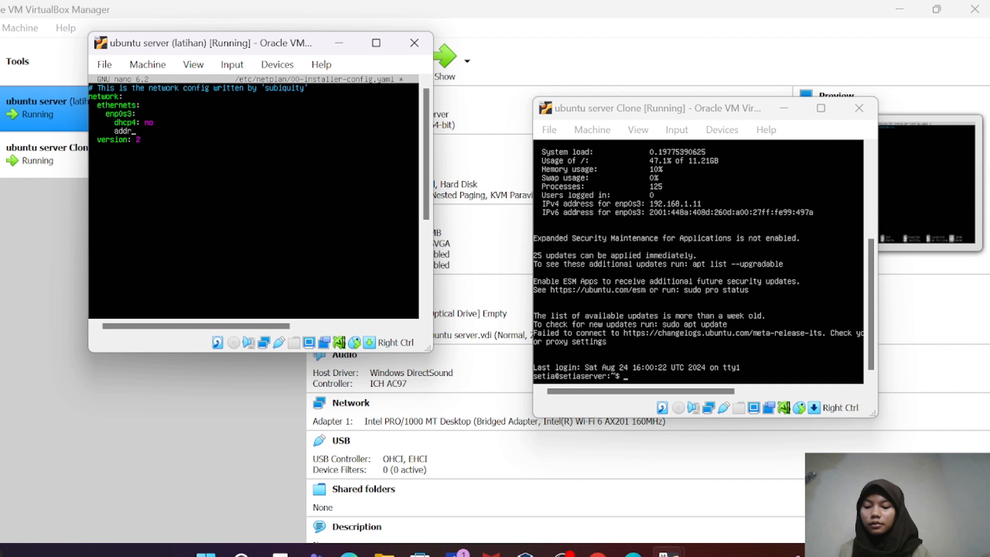
type("esses")
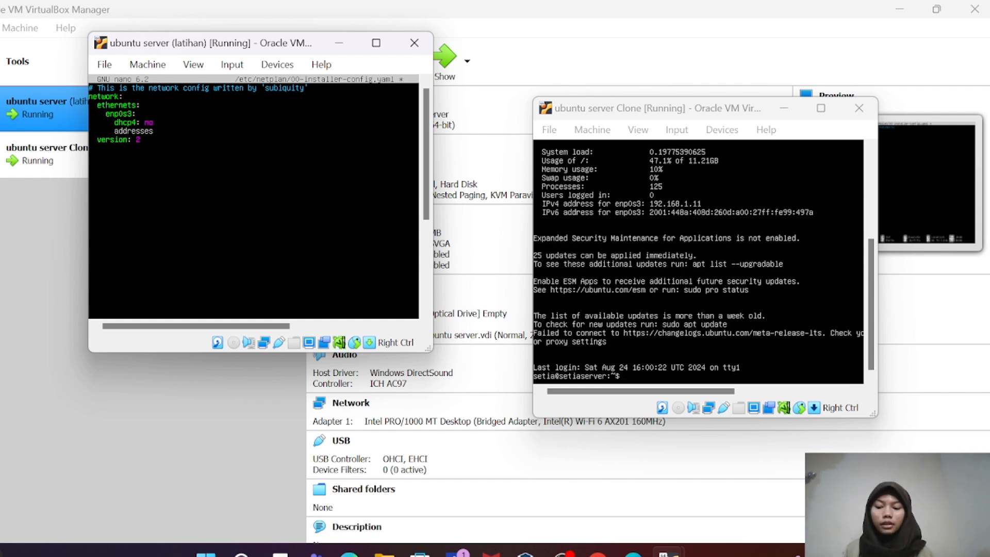
type(":")
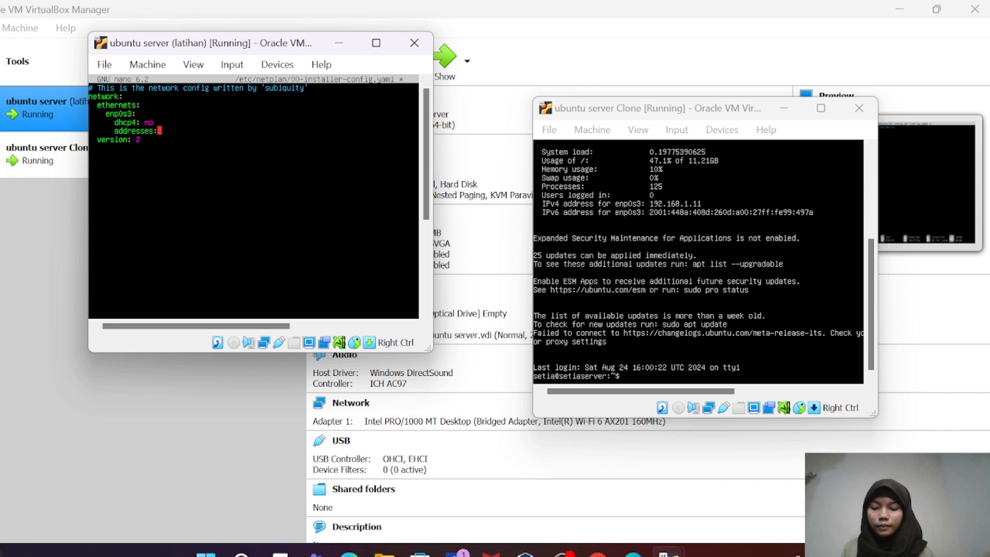
type("[")
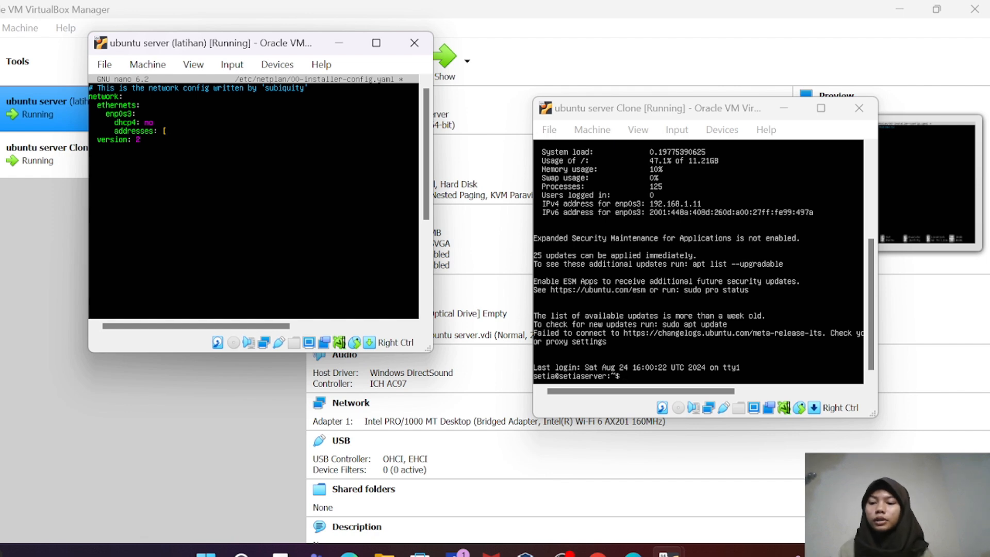
type("19")
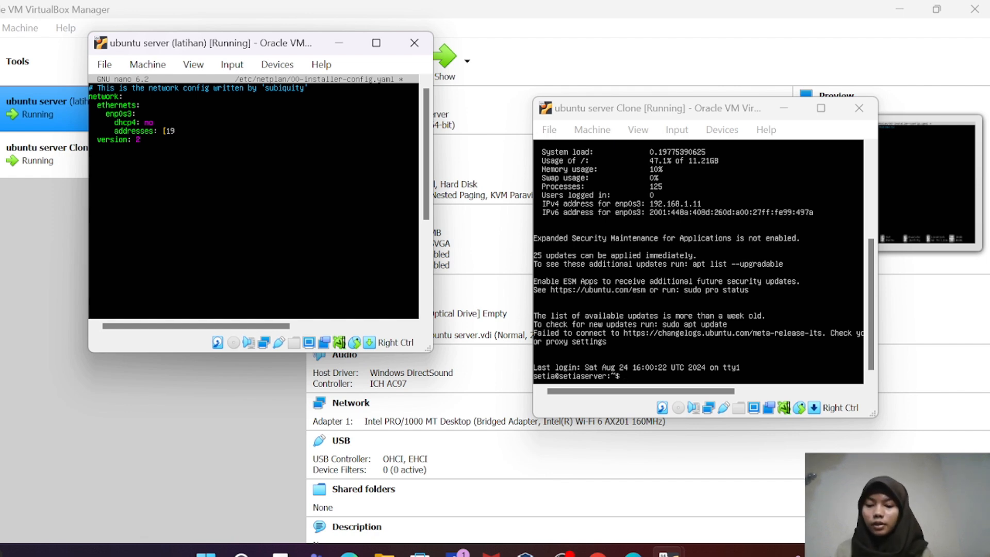
type("2.1")
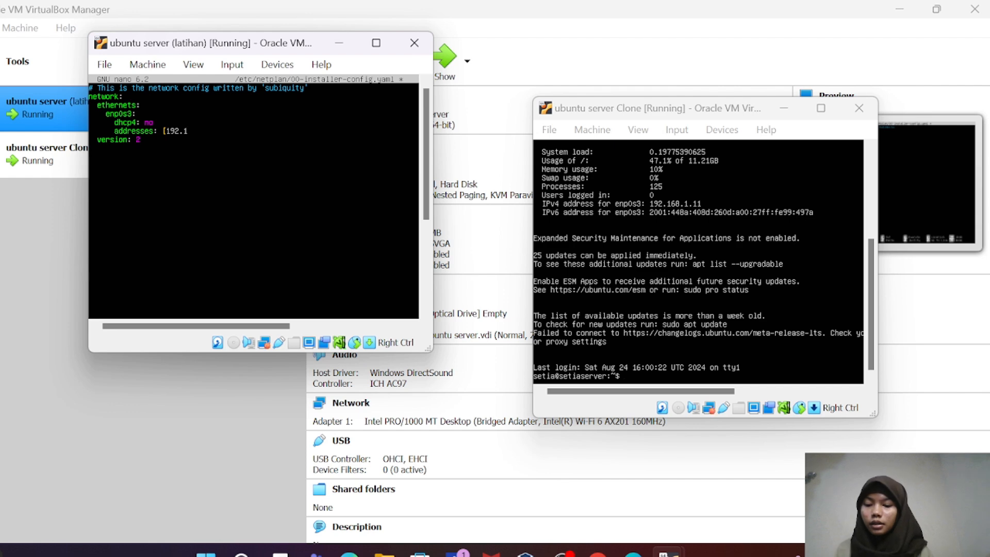
type("68.")
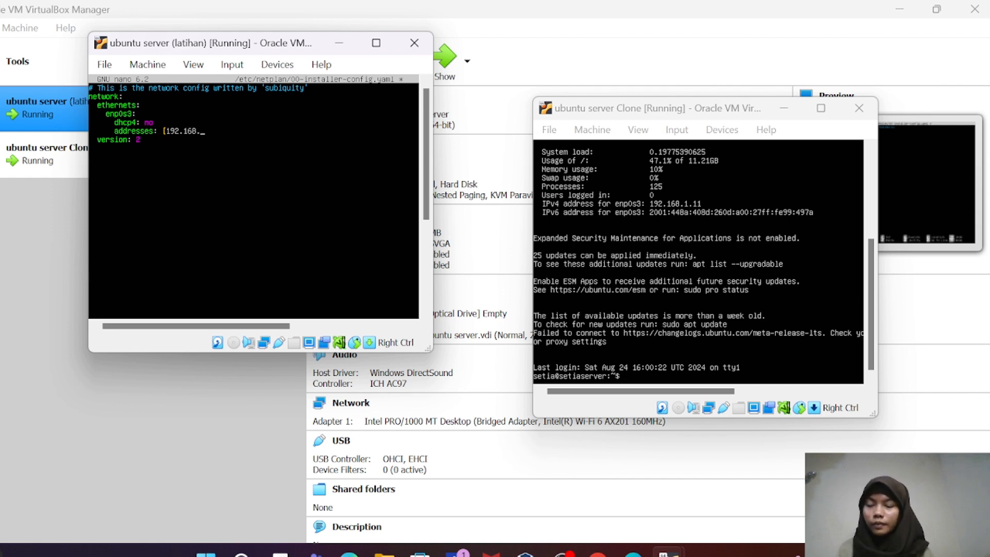
type("1.1")
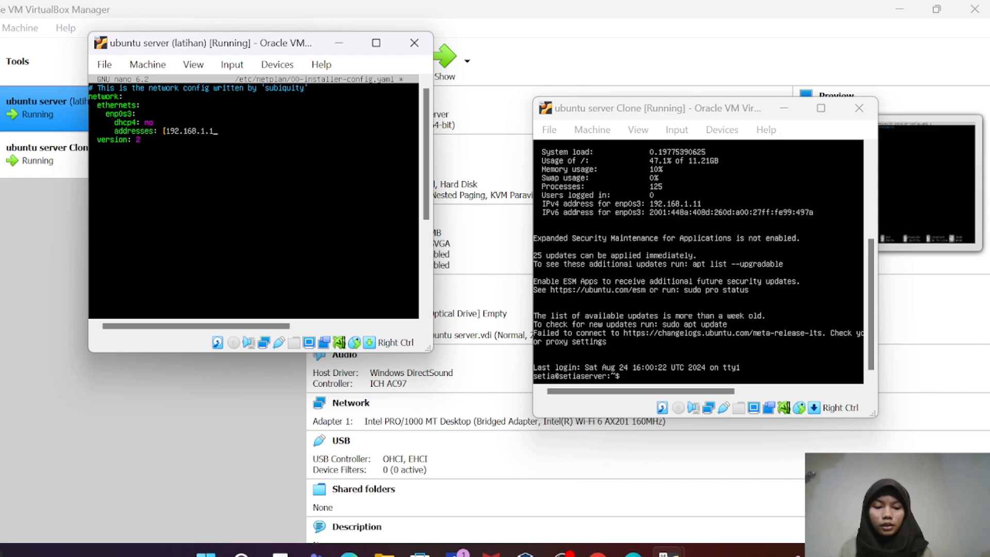
type("/")
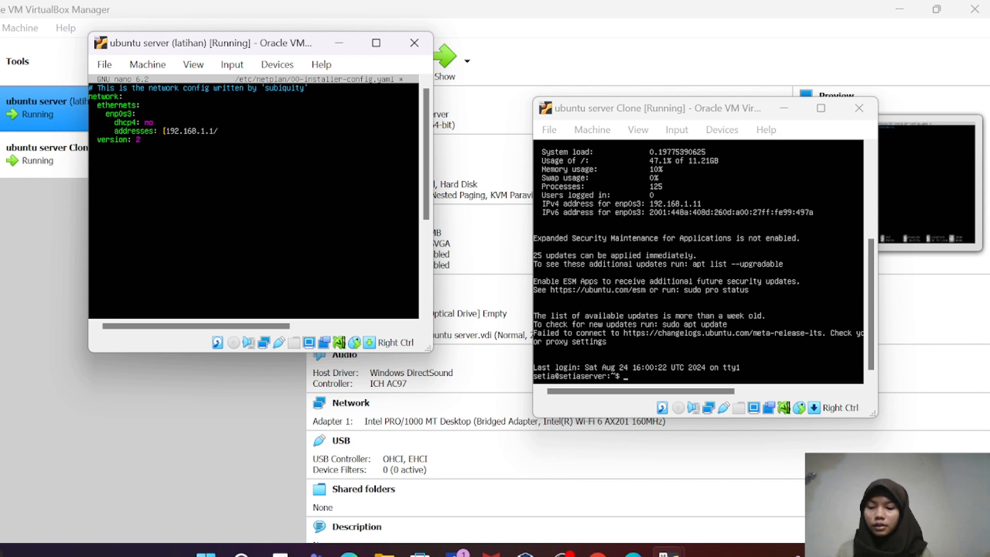
type("24")
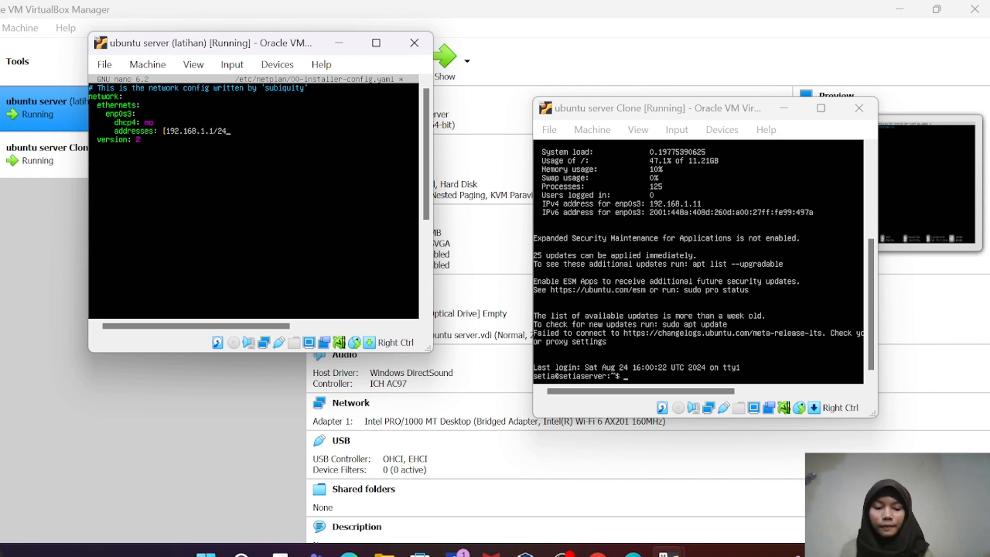
type("]")
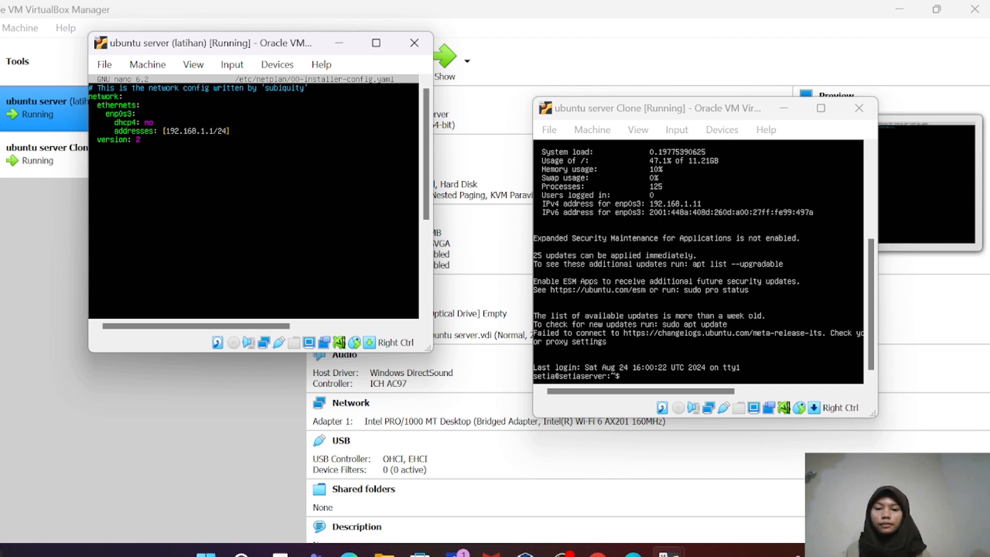
Save the netplan file, exit nano and run sudo netplan apply on the original ubuntu server
key("ctrl+x")
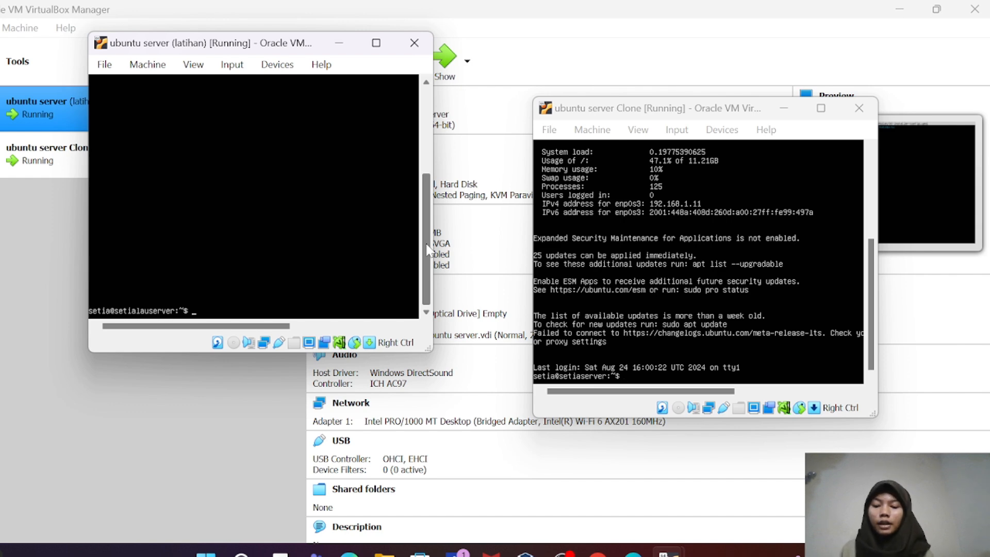
type("sudo netplan apply")
key("Return")
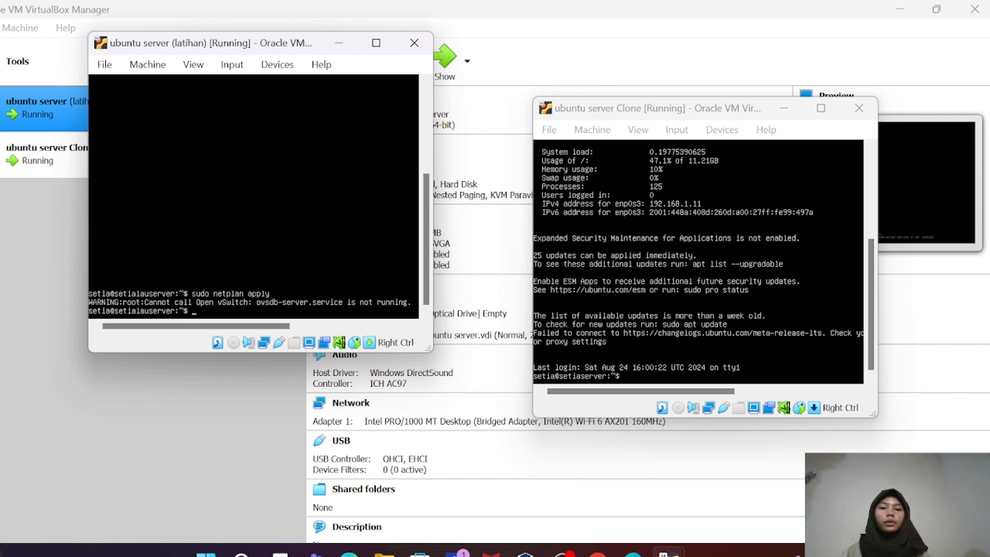
Open /etc/netplan/00-installer-config.yaml in nano with sudo on ubuntu server Clone
left_click(691, 294)
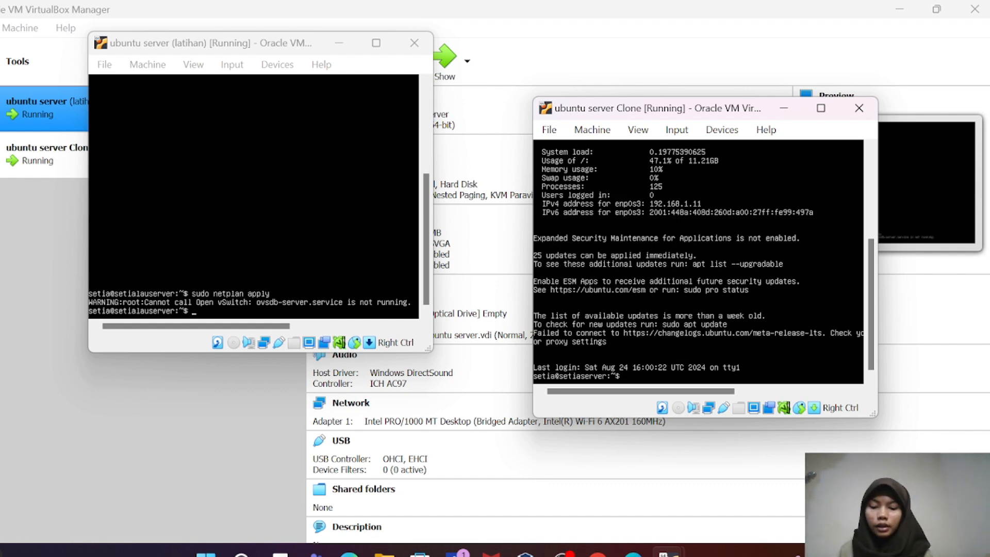
type("sudo")
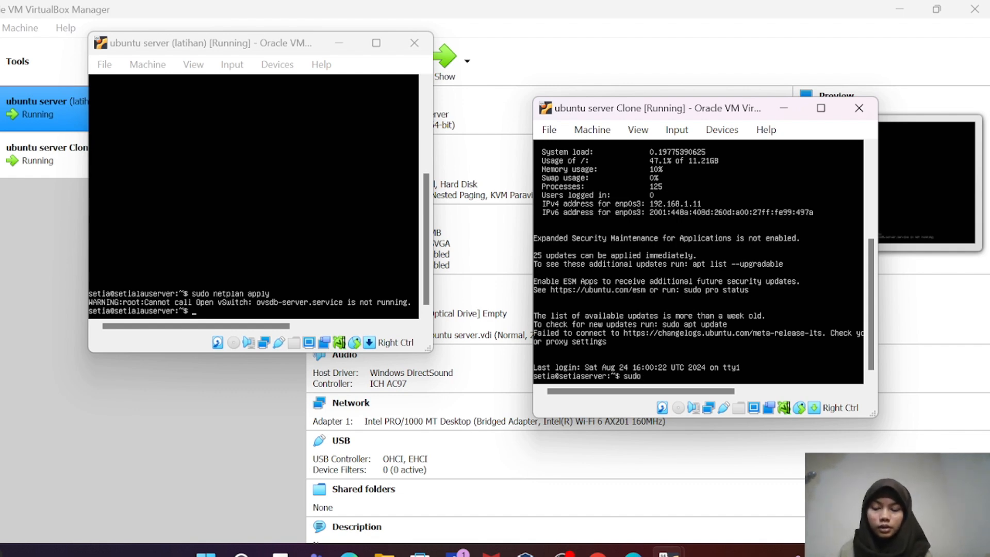
type(" nano")
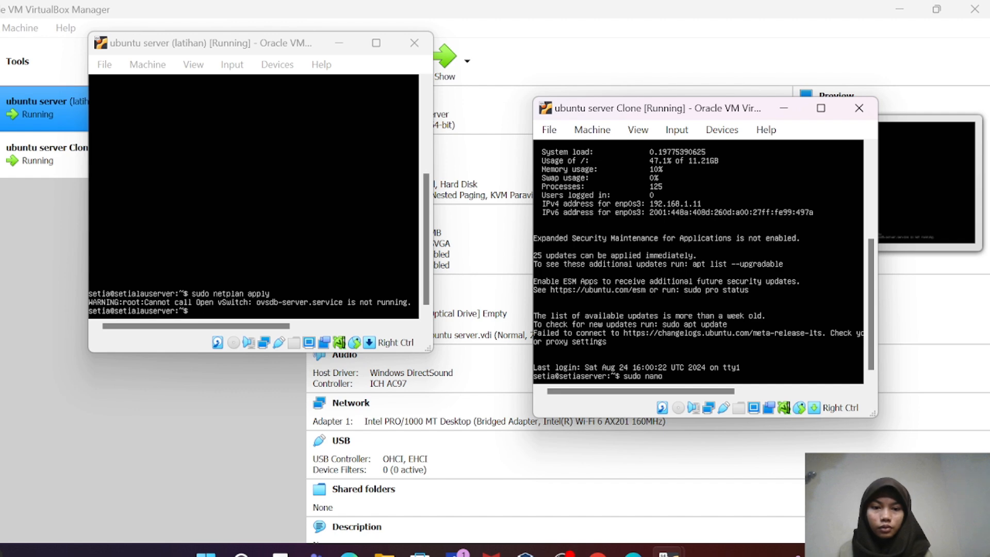
type(" /e")
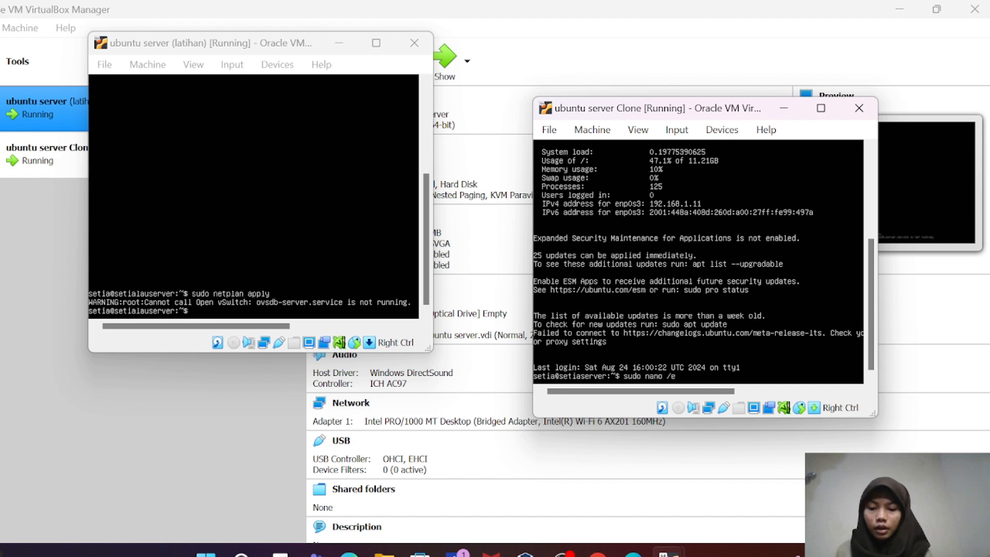
type("tc/")
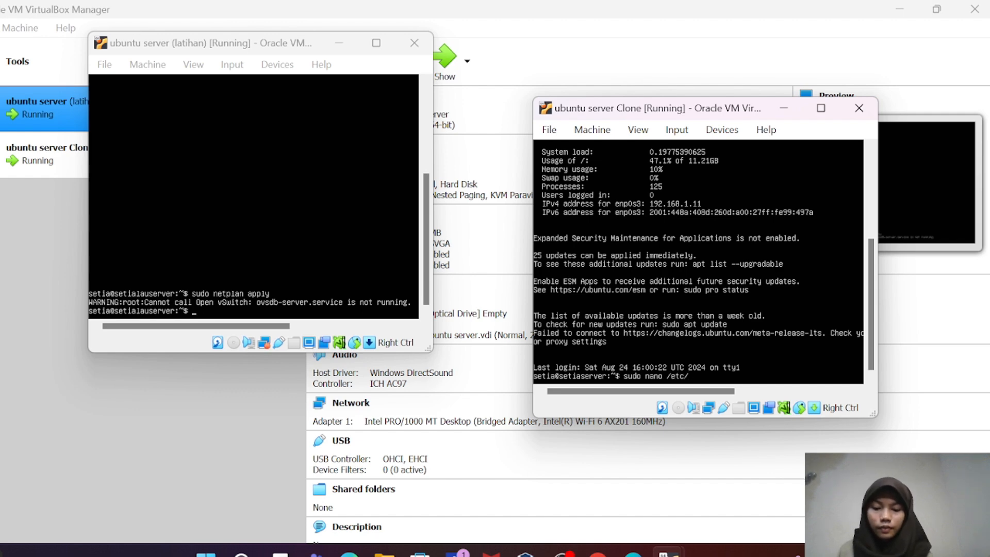
type("netplan")
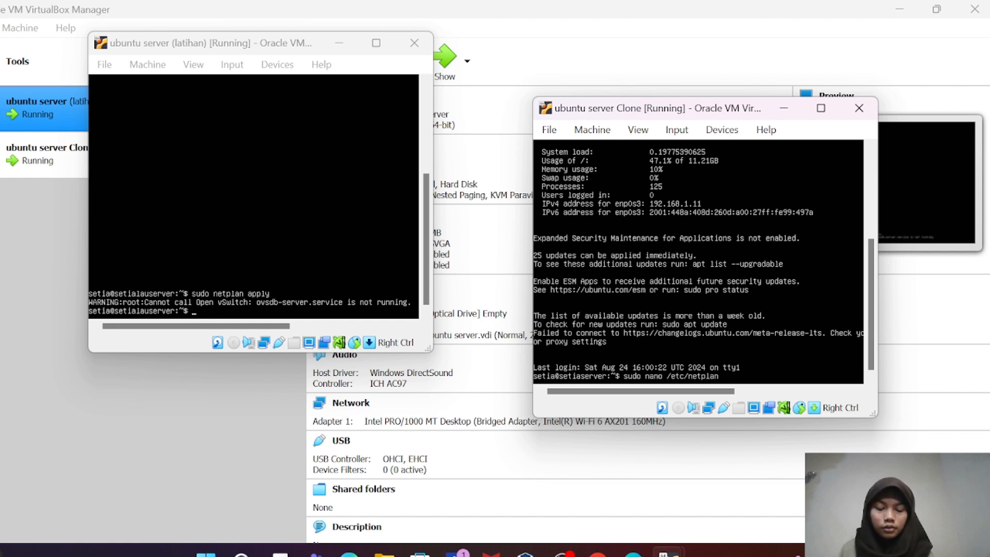
type("/")
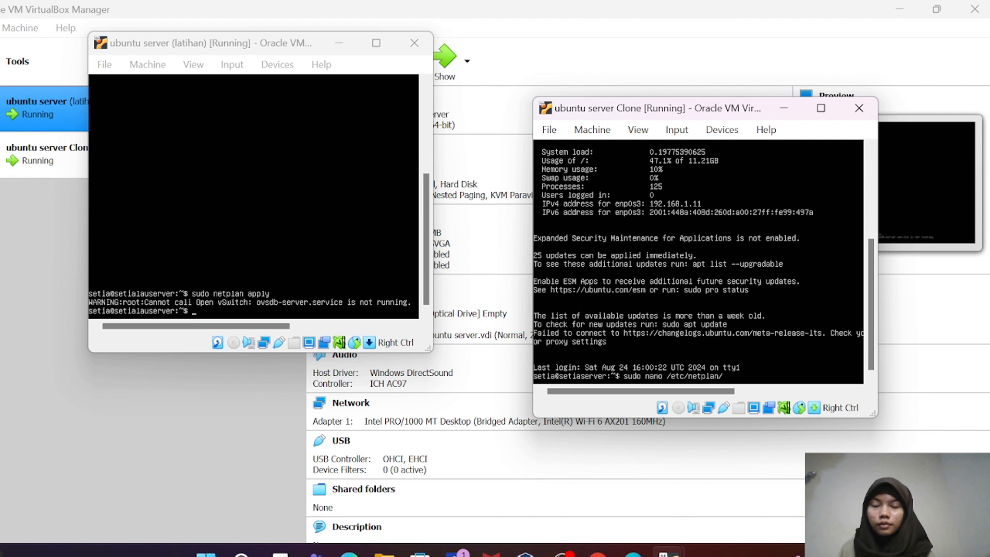
type("00-")
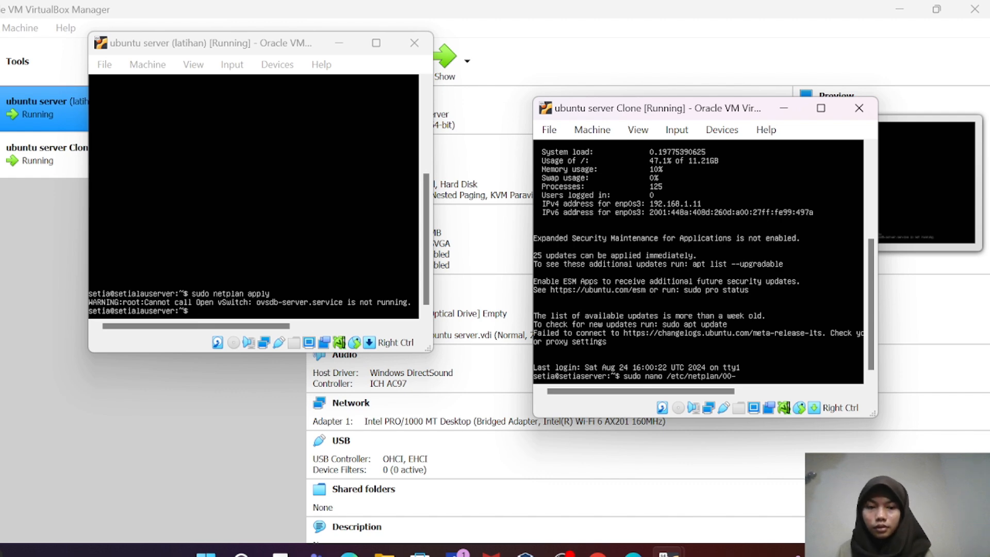
type("i")
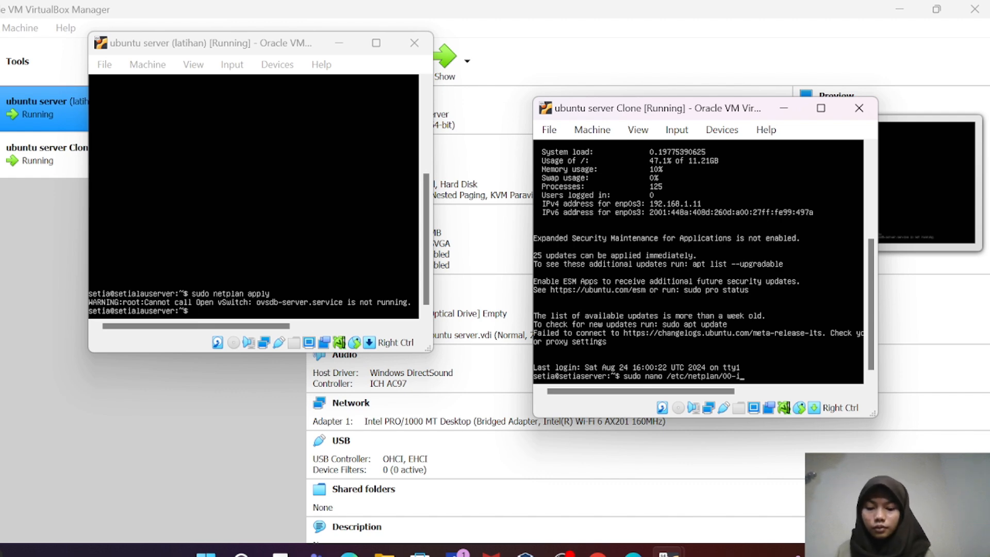
type("nstall")
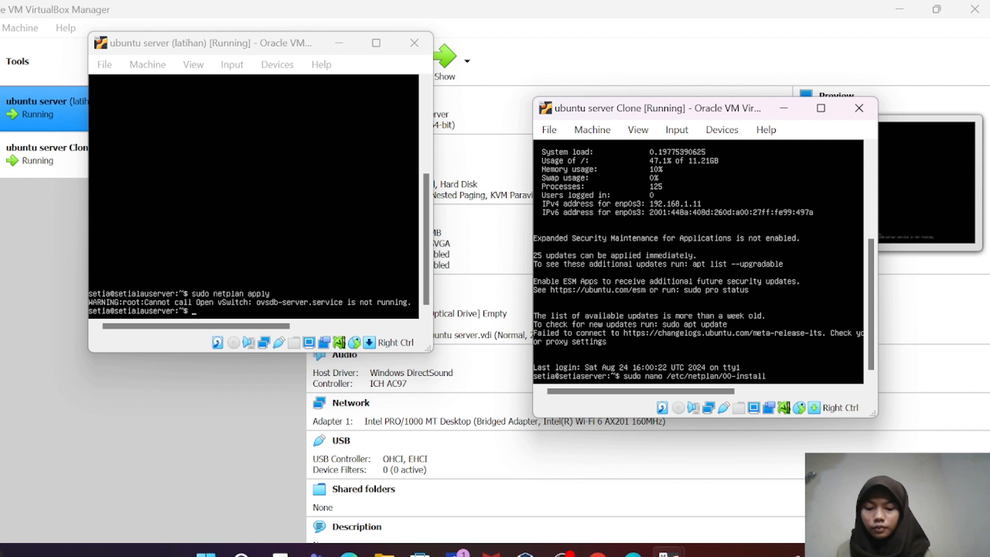
type("er")
type("-co")
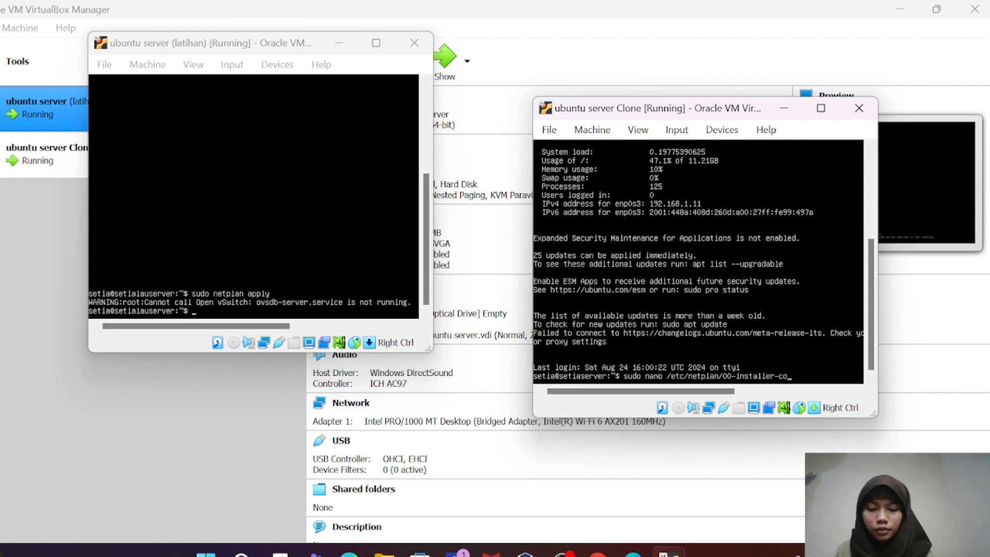
type("nfig")
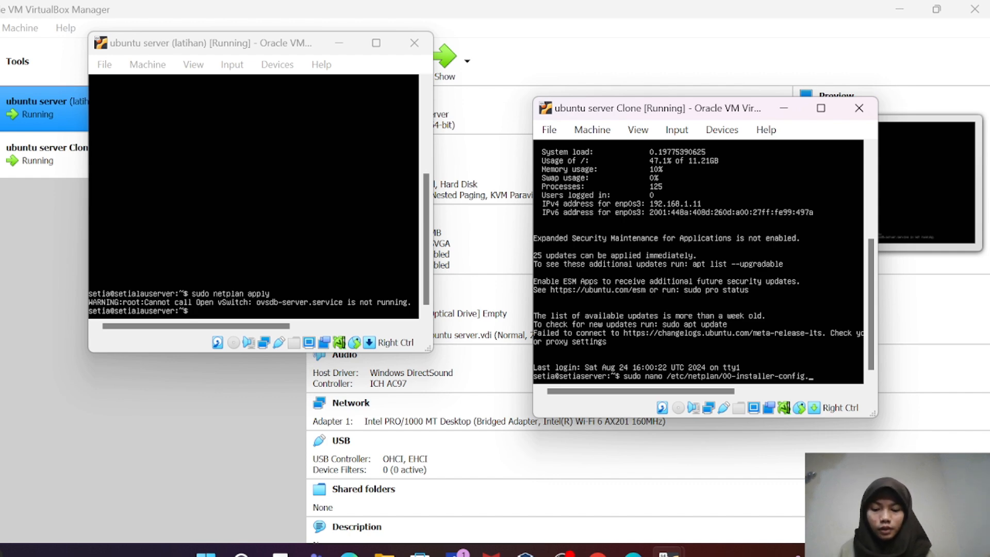
type(".yaml")
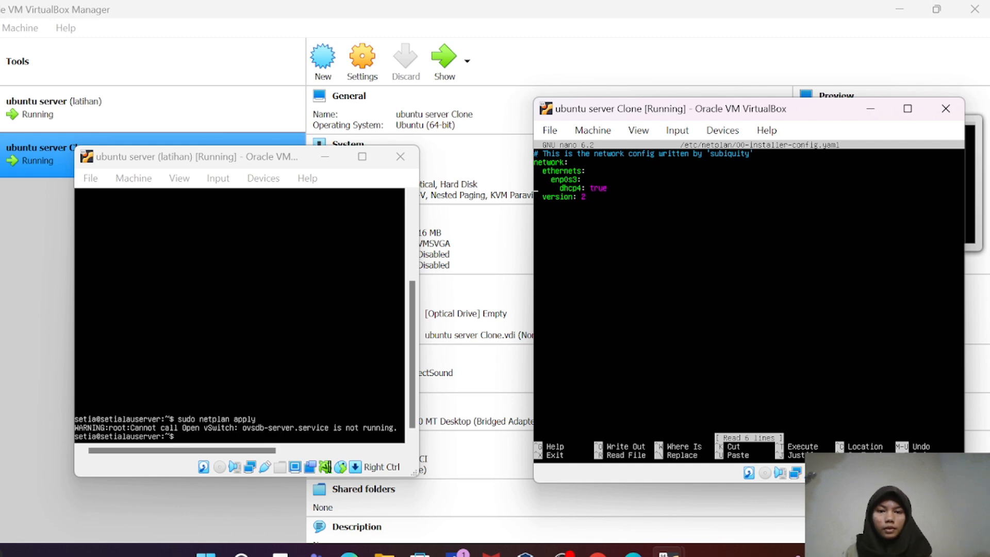
Set dhcp4 to no for enp0s3 in the clone's netplan configuration
key("BackSpace")
key("BackSpace")
key("BackSpace")
key("BackSpace")
type("no")
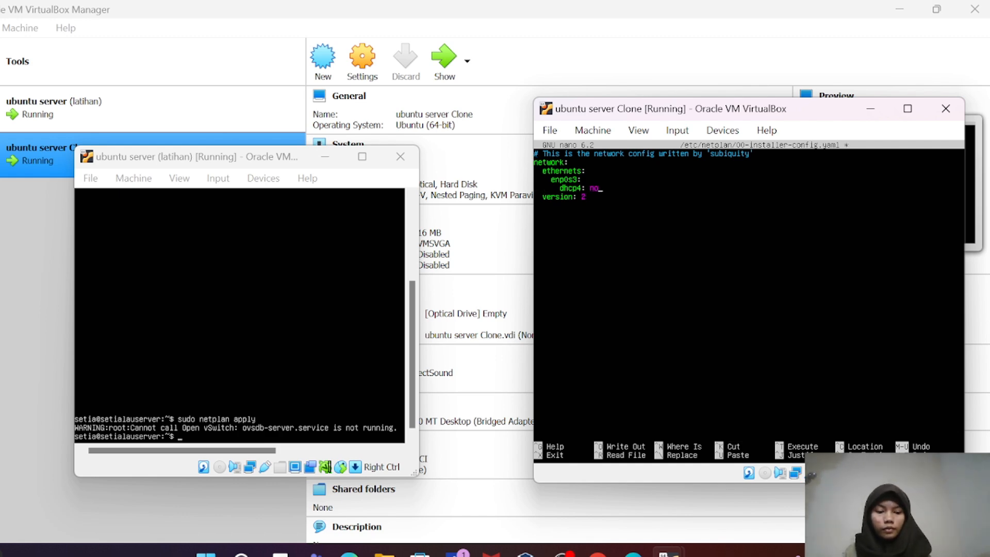
Add the line addresses: [192.168.1.2/24] below dhcp4 under enp0s3 in the clone's netplan file
key("Return")
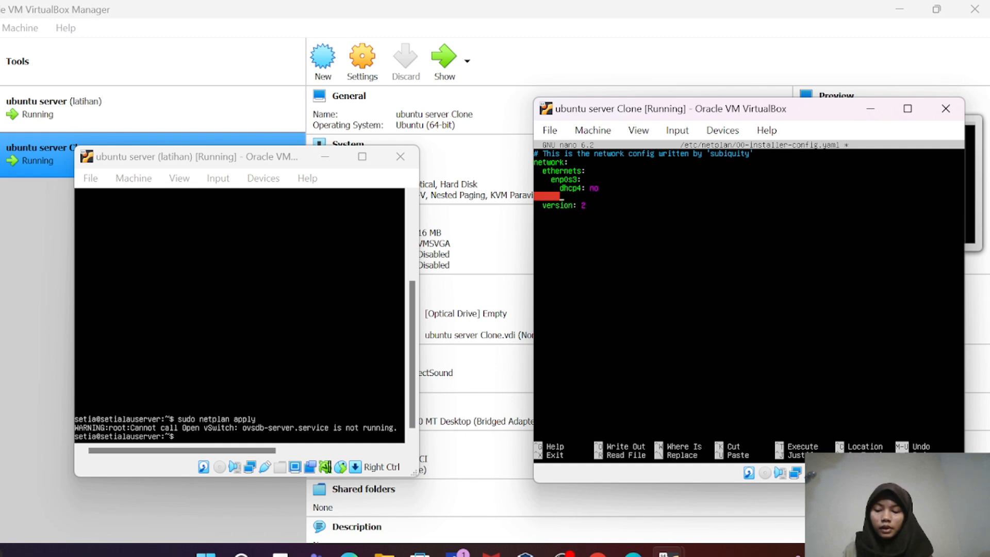
type("ad")
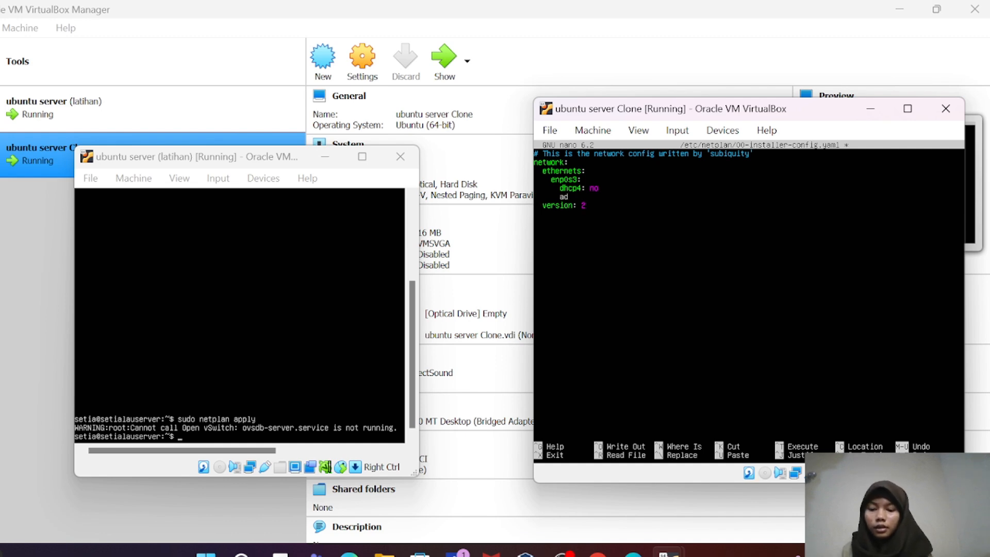
type("dress")
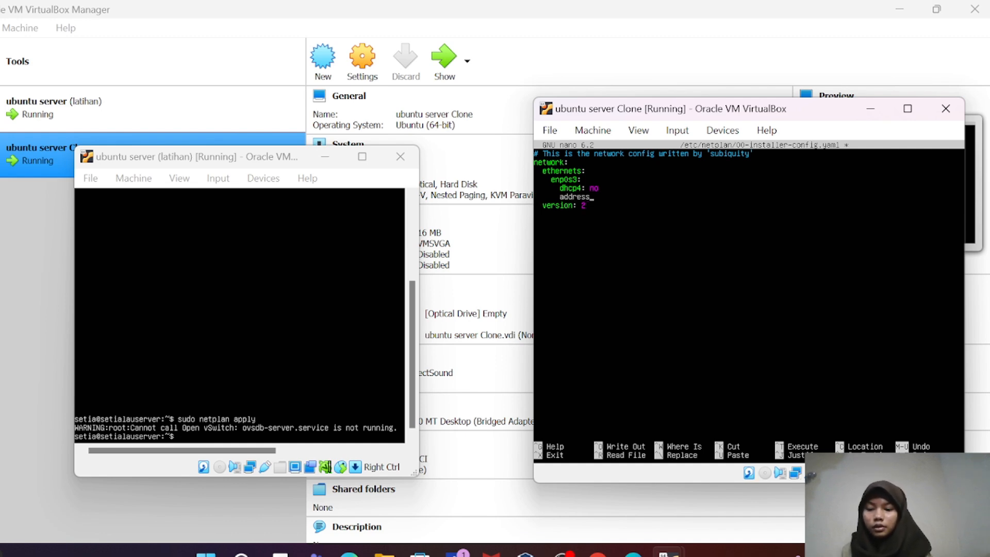
type("es")
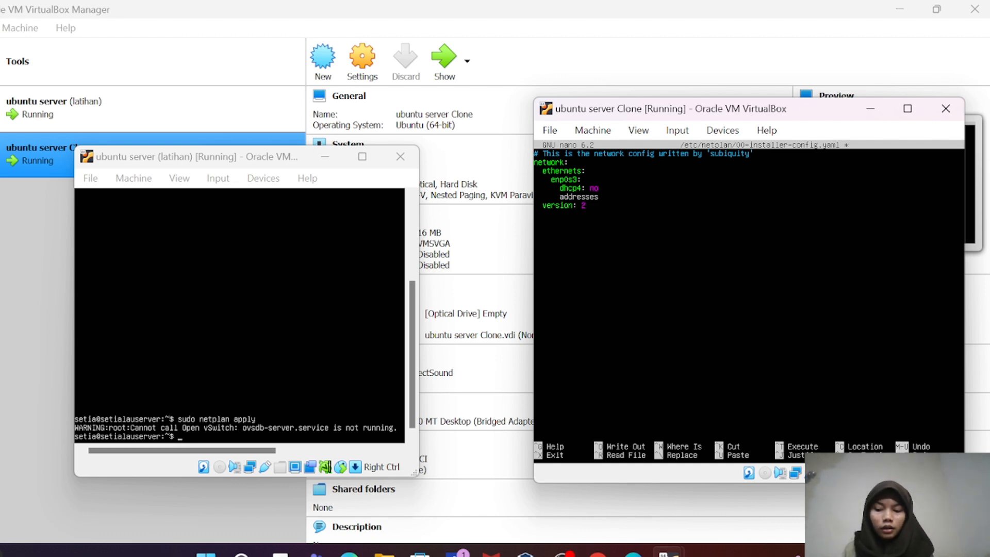
type(":")
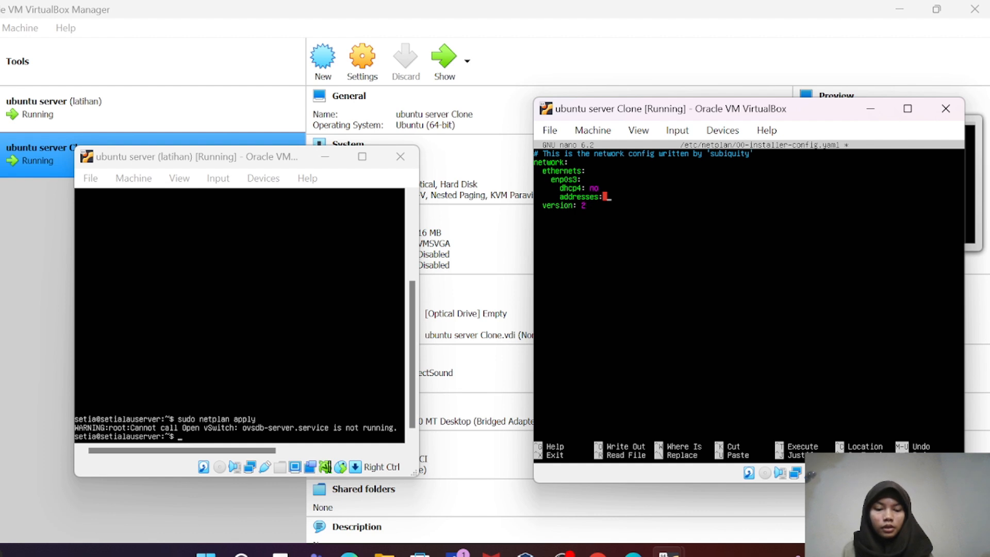
type(" [")
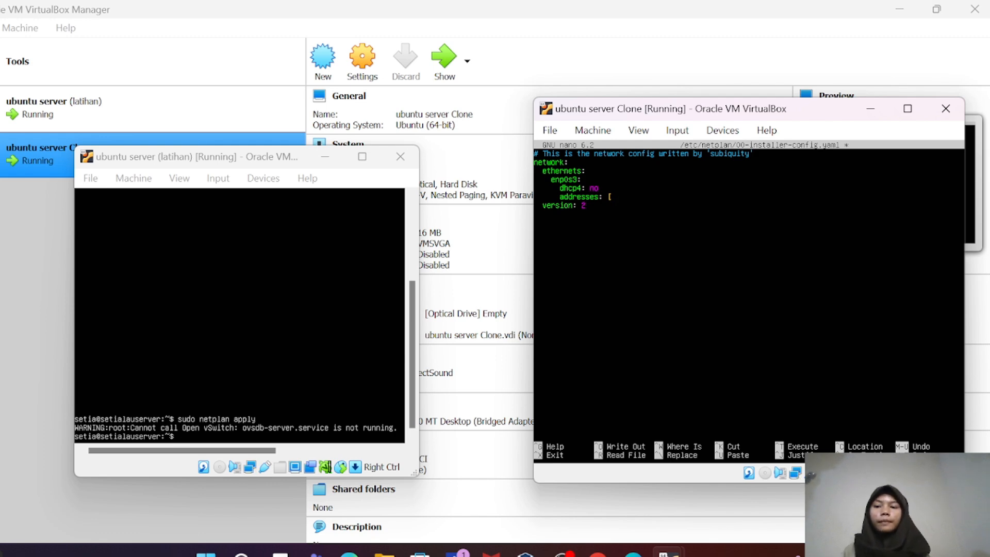
type("192.168.1.2/24")
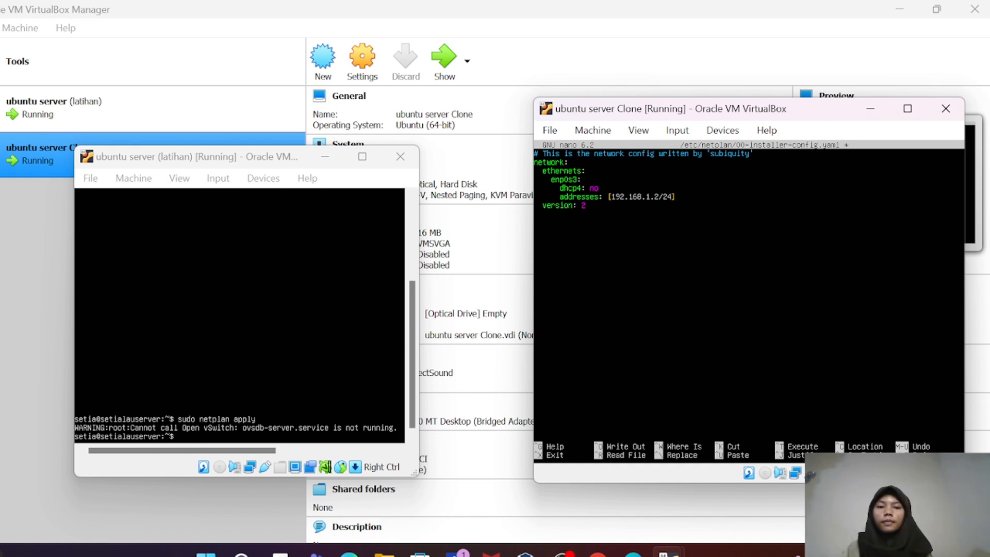
Save the clone's 00-installer-config.yaml under the same name and exit nano
key("ctrl+x")
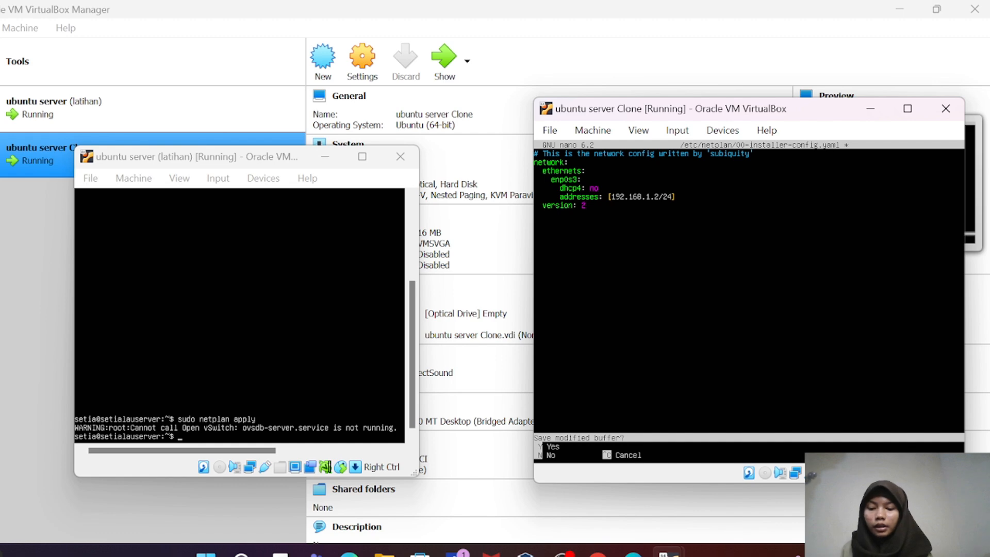
key("y")
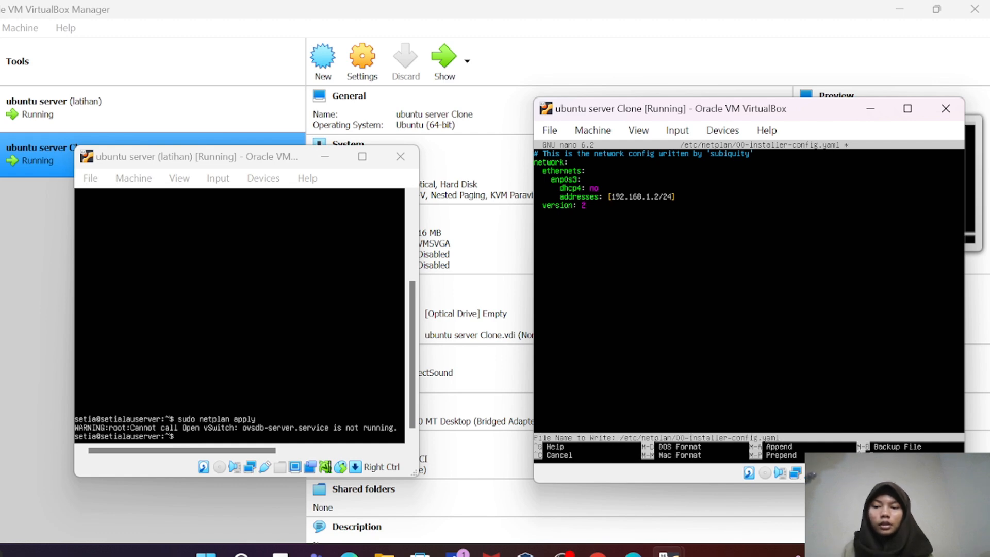
key("Return")
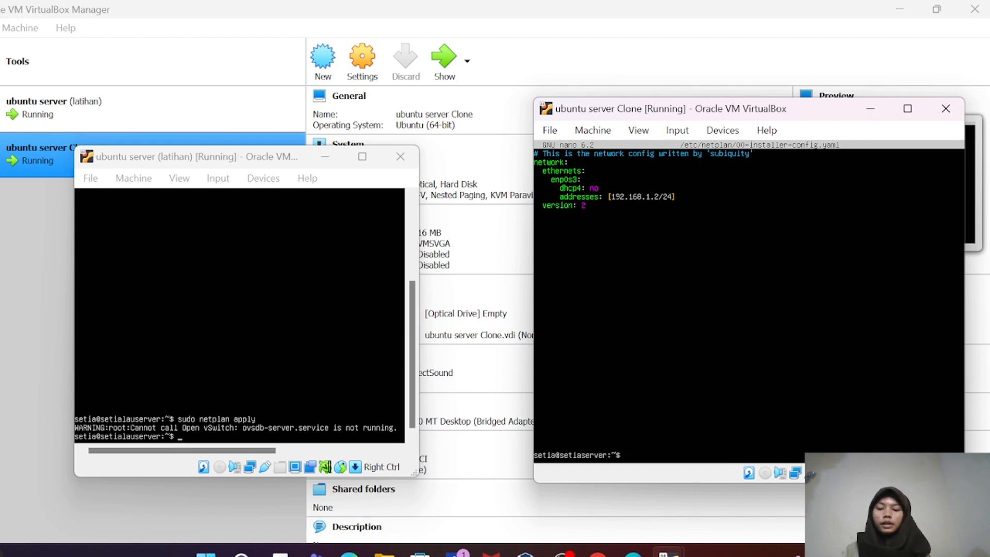
Apply the new network configuration on the clone with sudo netplan apply
type("sudo ")
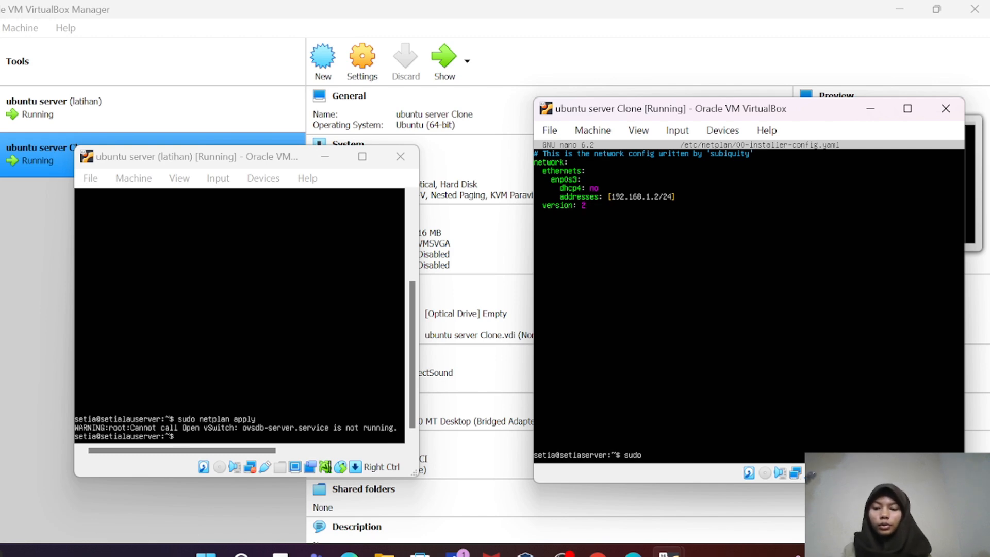
type("ne")
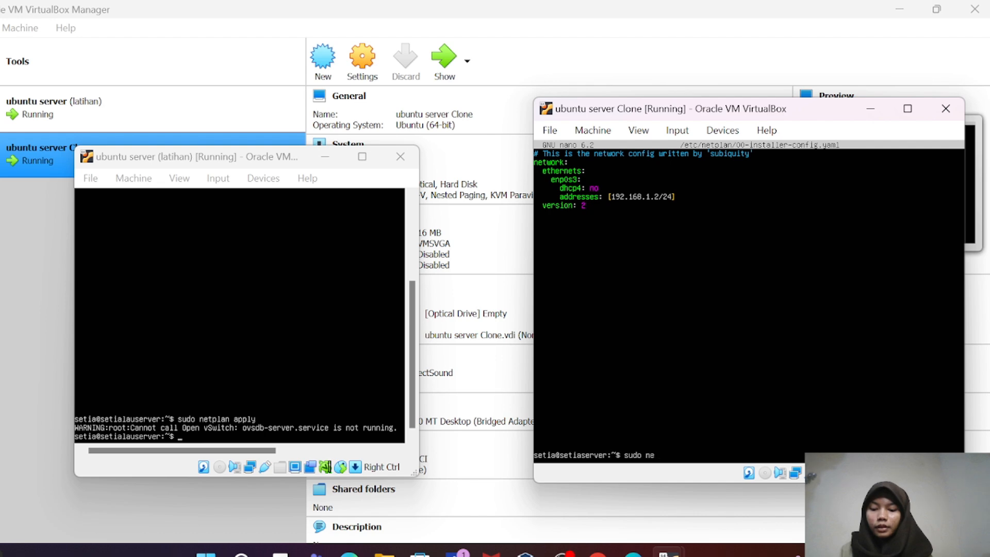
type("tplan")
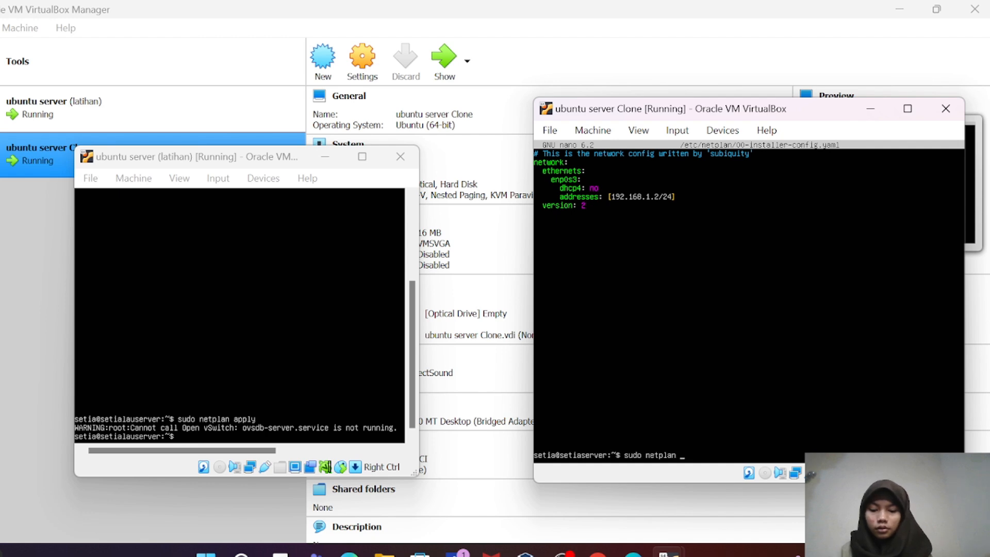
type("appl")
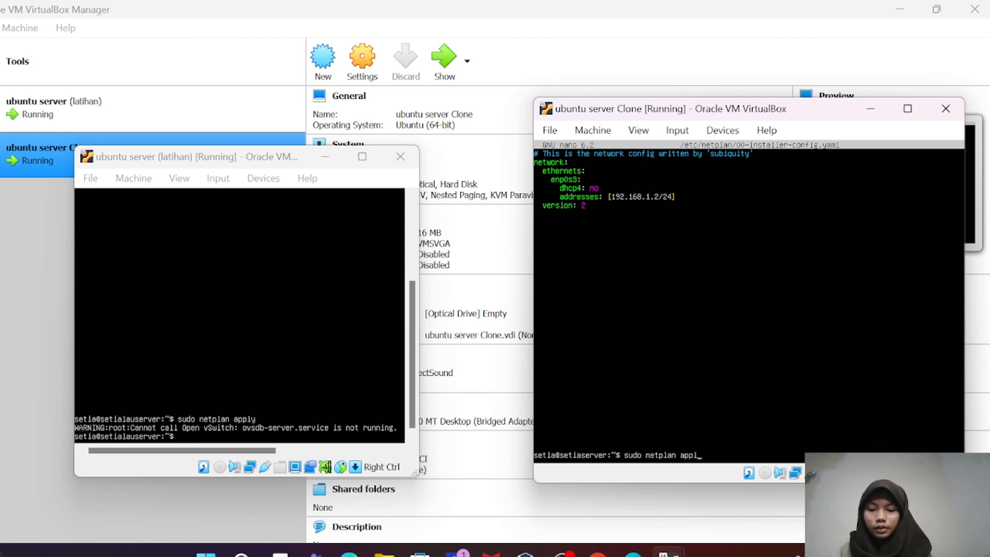
type("y")
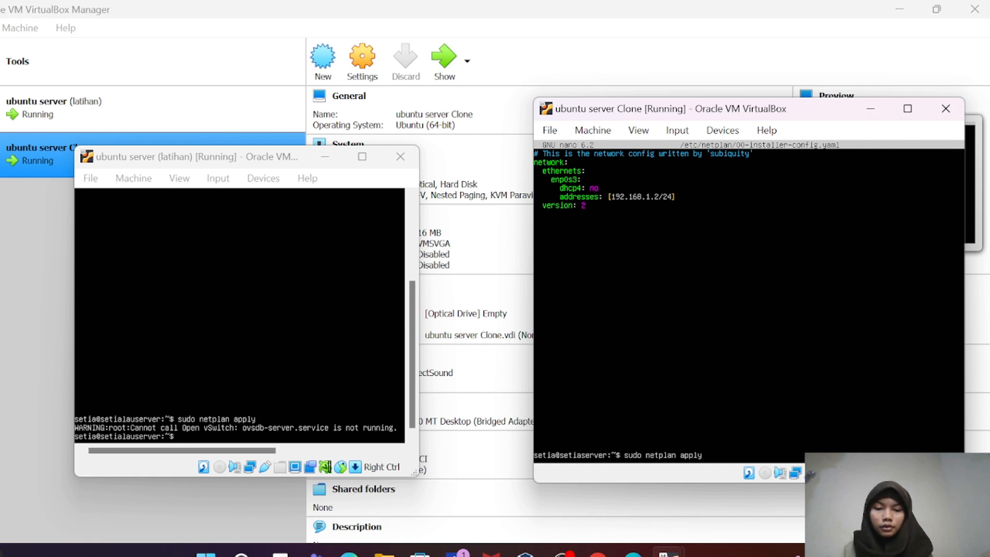
key("Return")
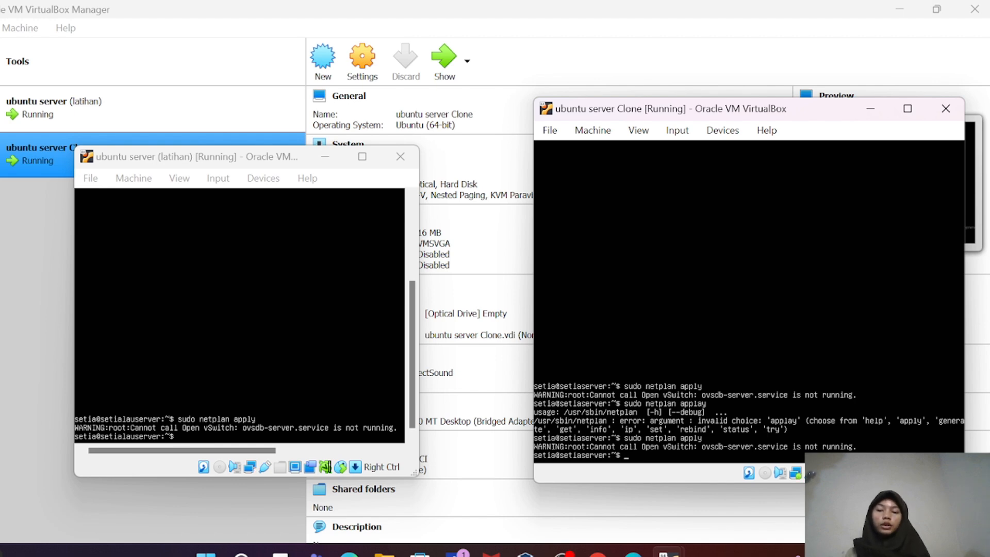
List the network interface addresses with ip a on the original ubuntu server and on the clone
left_click(239, 316)
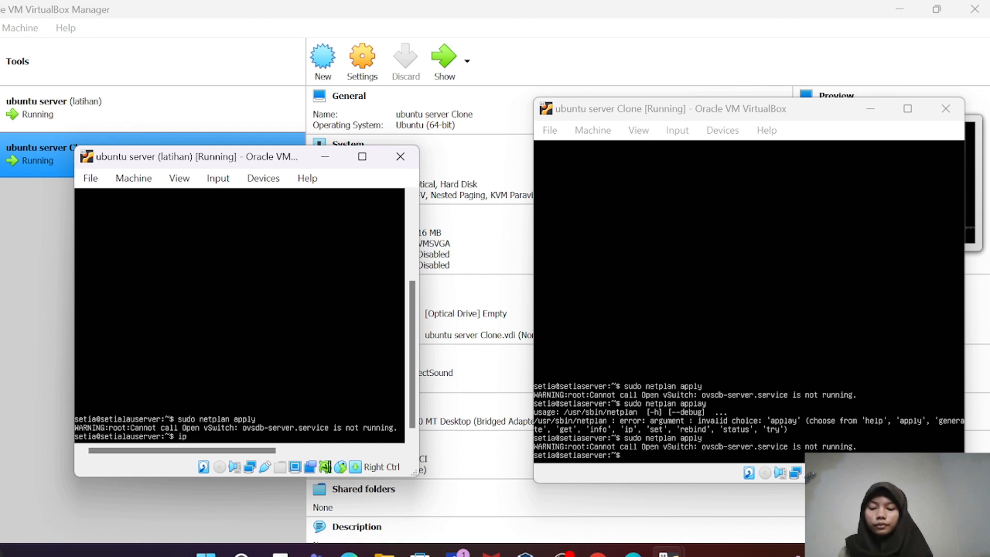
key("Return")
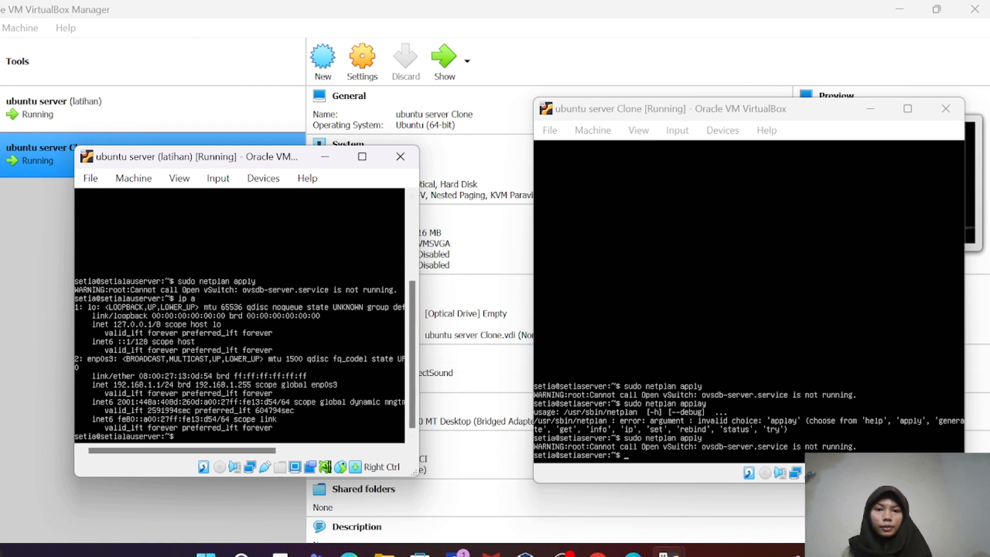
left_click(748, 299)
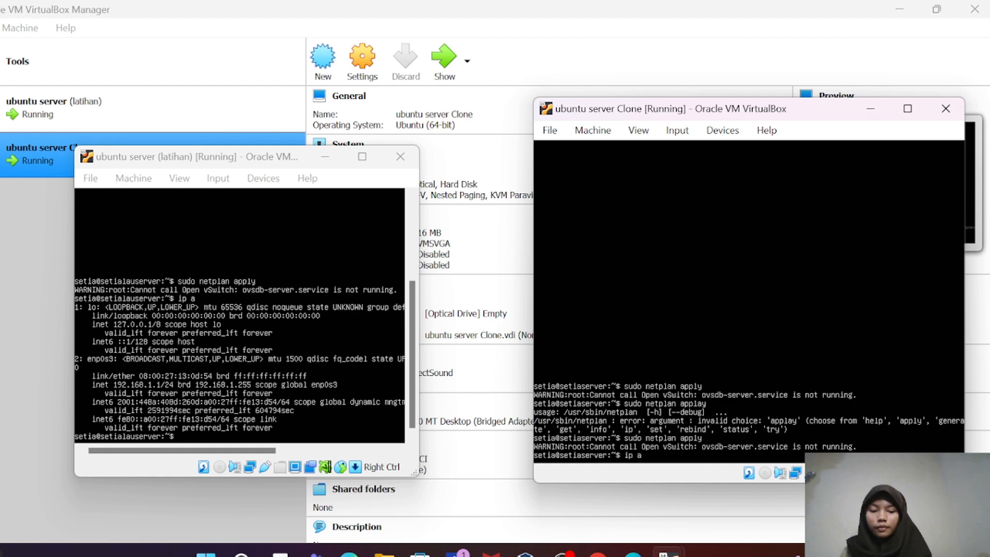
type("ip a")
key("Return")
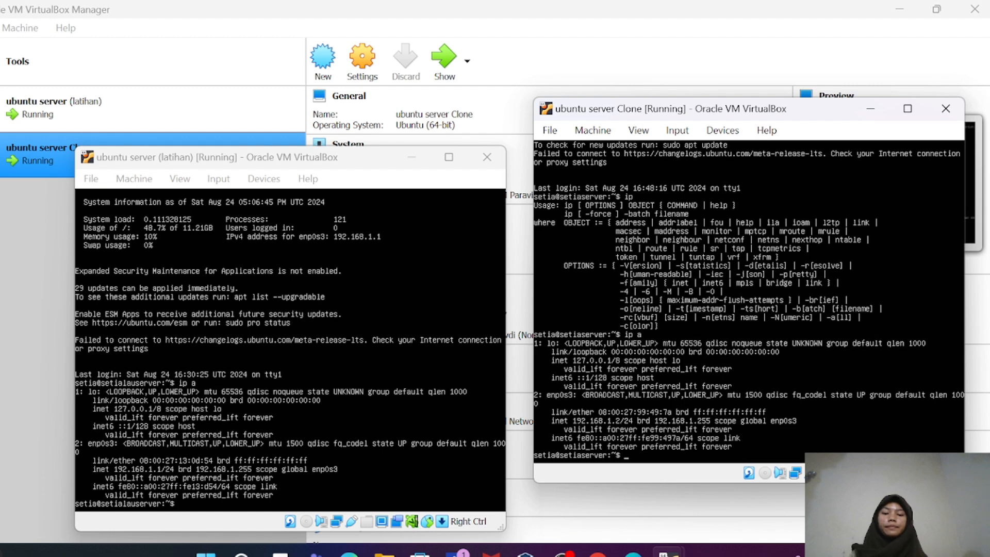
Ping 192.168.1.2 from the clone's terminal and stop the ping after a few replies
type("pin")
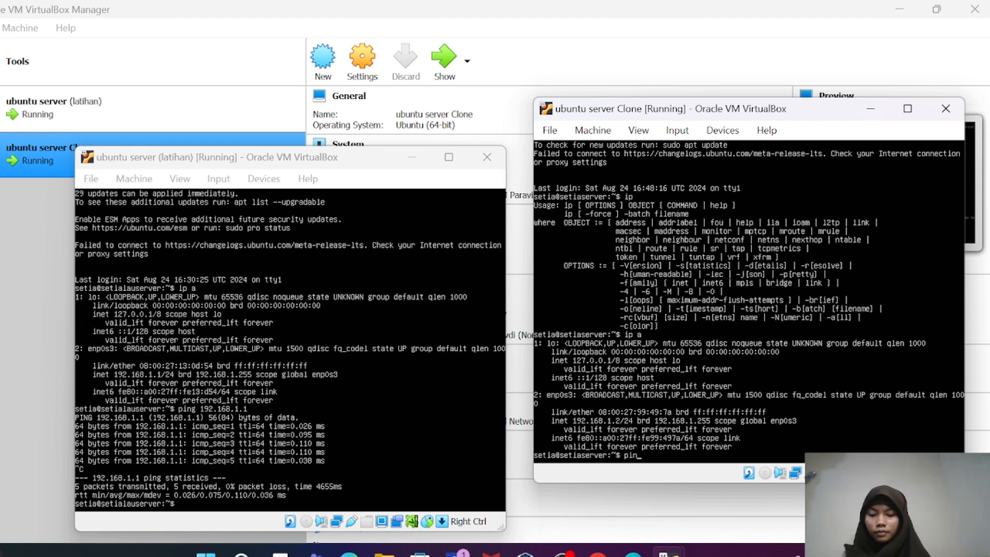
type("g ")
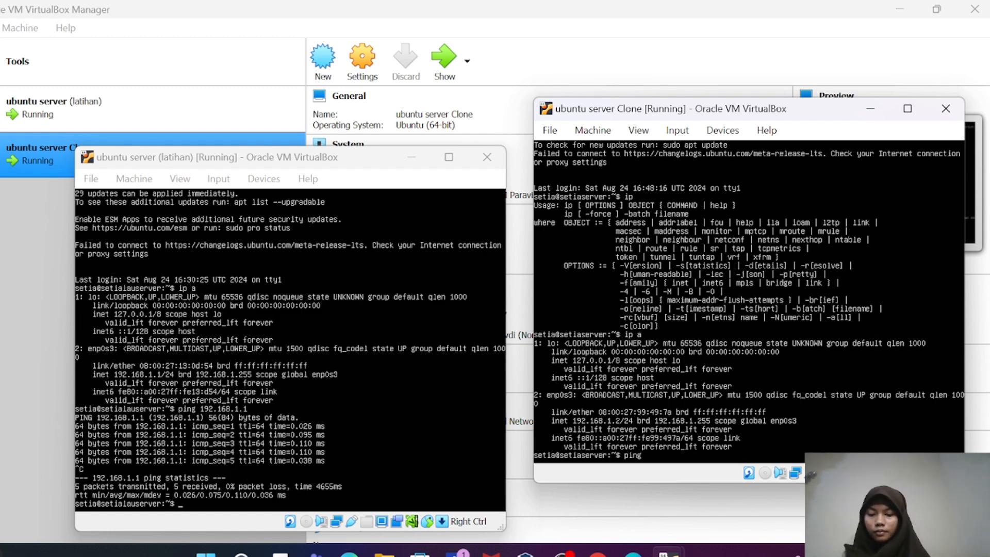
type("192")
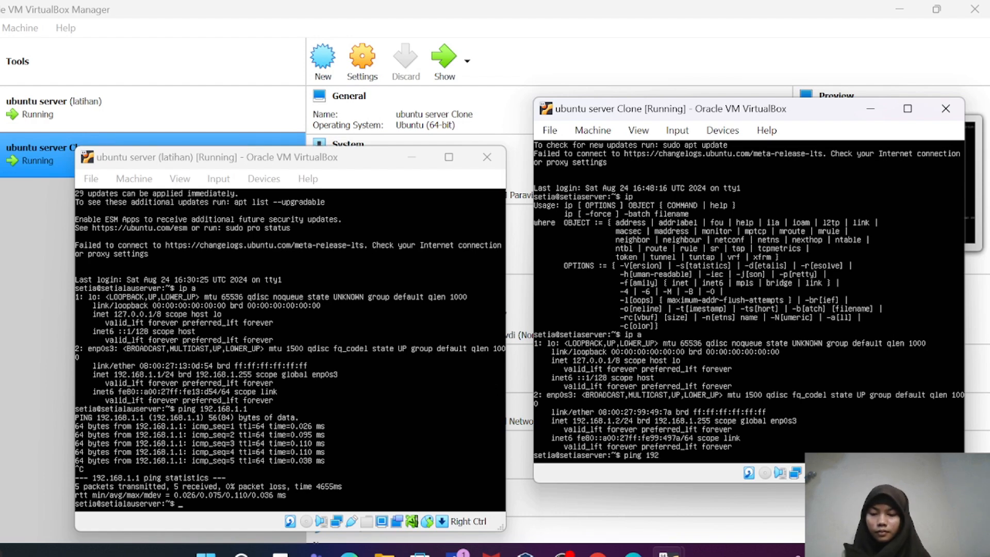
type(".1")
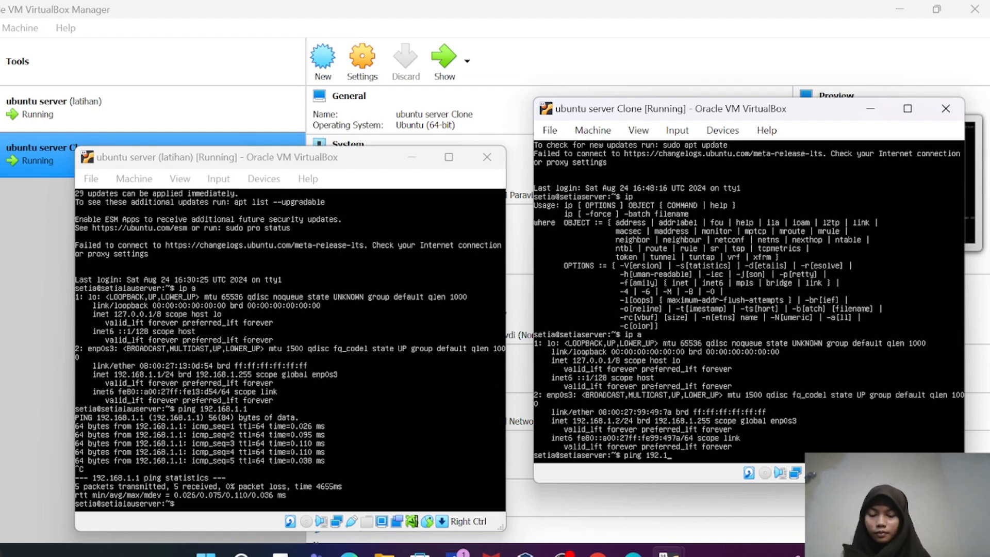
type("68")
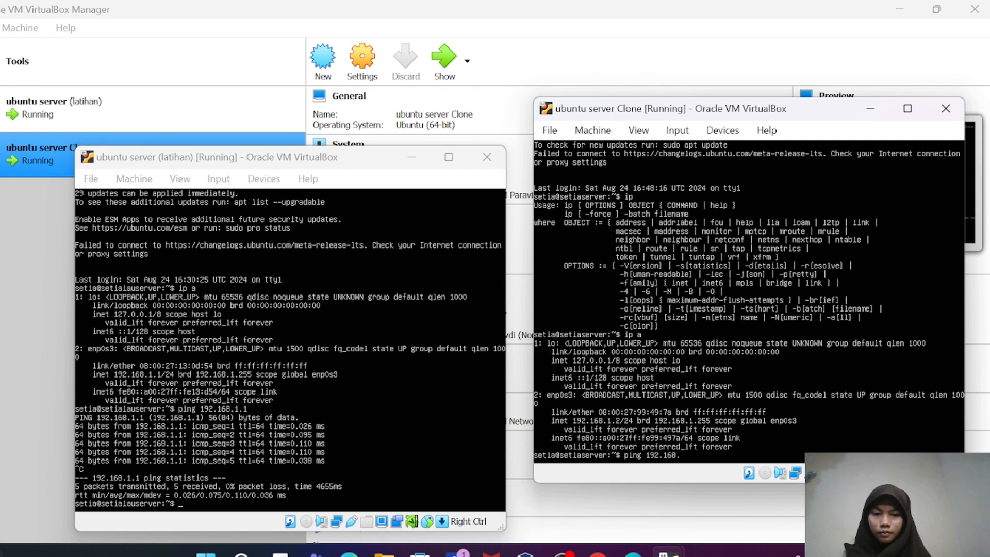
type(".")
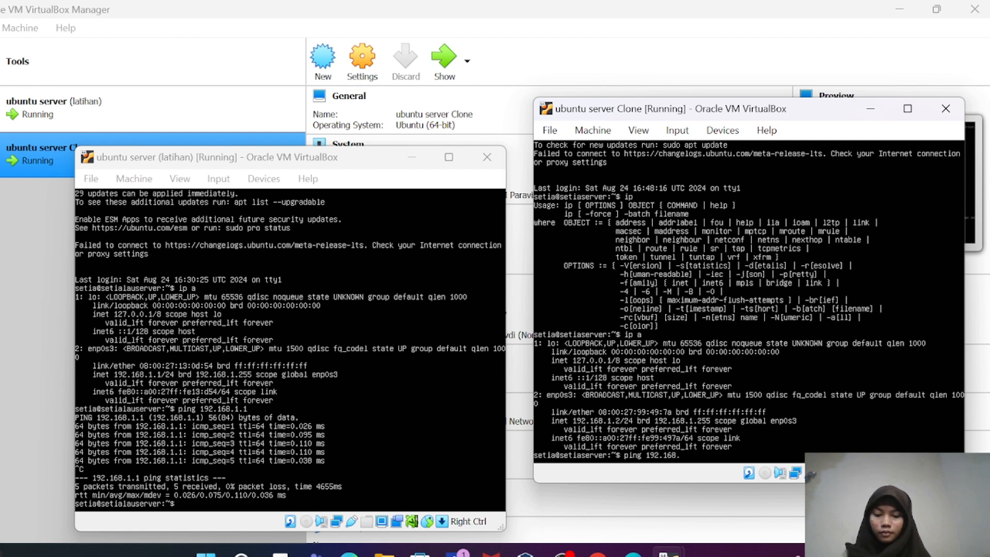
type("1.2")
key("Return")
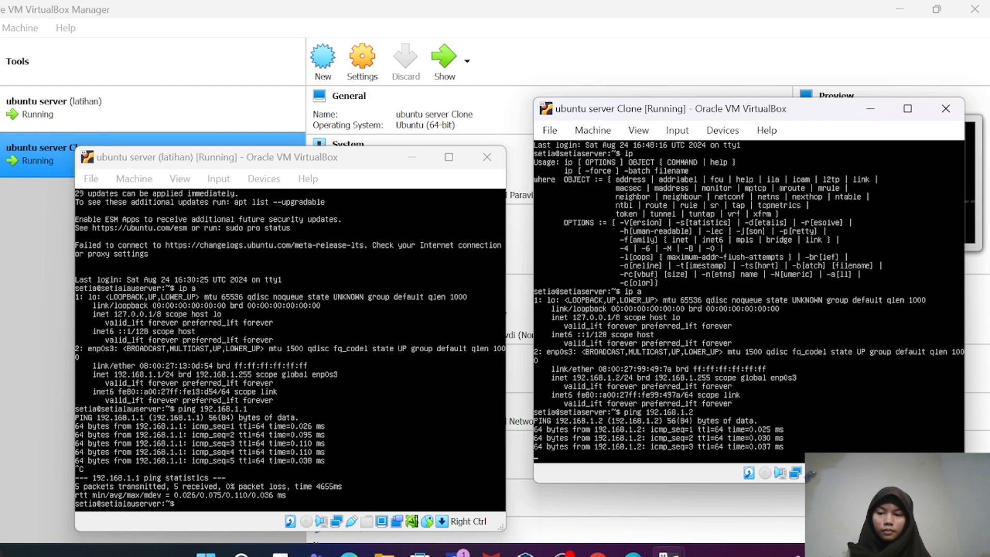
key("ctrl+c")
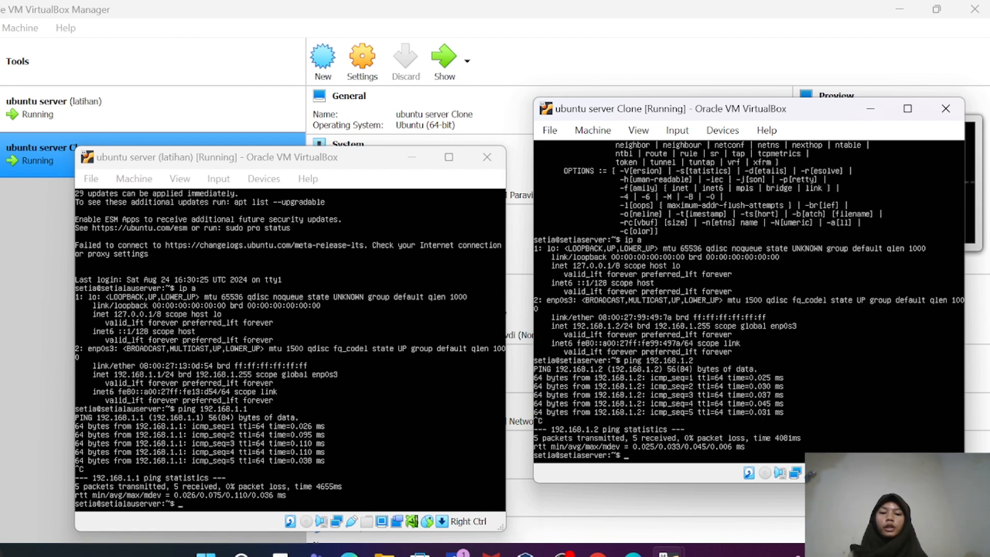